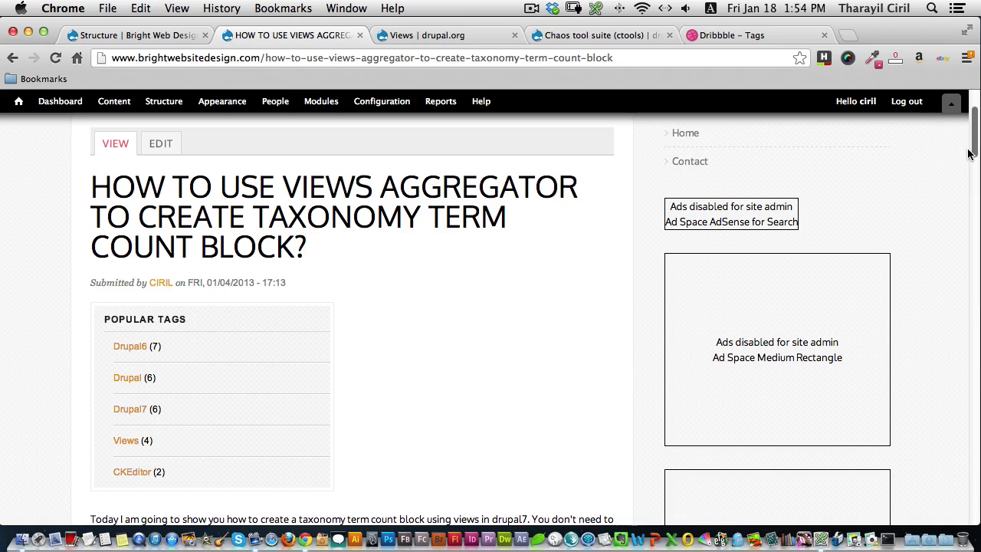
Step: Read through the article on creating a taxonomy term count block, from the popular tags example down to the block view instructions
{"action": "scroll", "coordinate": [970, 153], "scroll_direction": "down", "scroll_amount": 1}
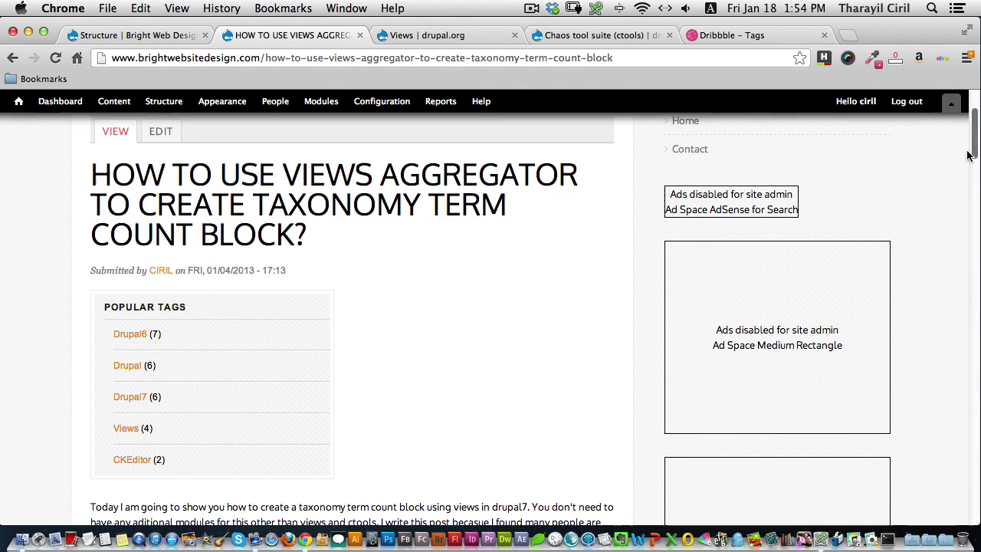
{"action": "scroll", "coordinate": [967, 157], "scroll_direction": "down", "scroll_amount": 3}
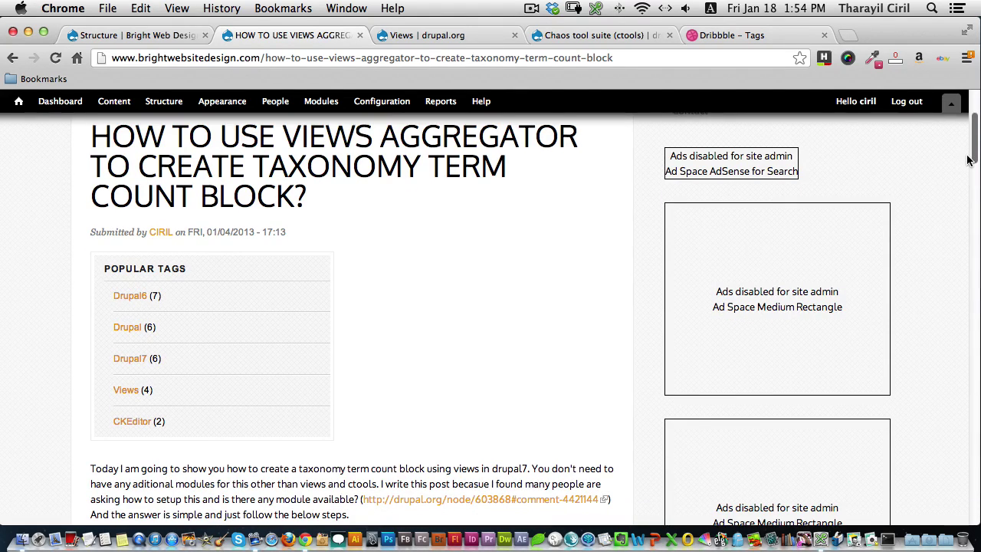
{"action": "scroll", "coordinate": [966, 161], "scroll_direction": "down", "scroll_amount": 4}
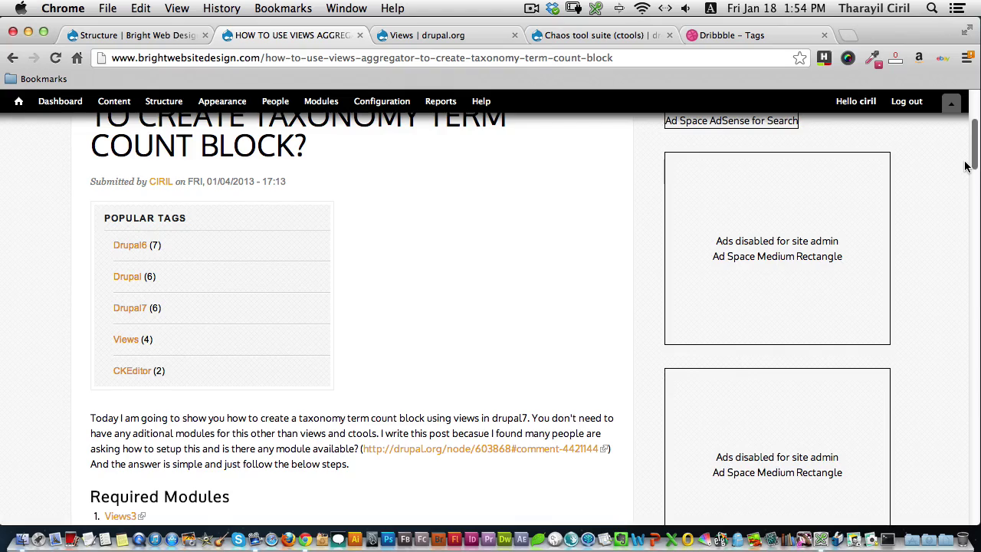
{"action": "scroll", "coordinate": [967, 167], "scroll_direction": "down", "scroll_amount": 20}
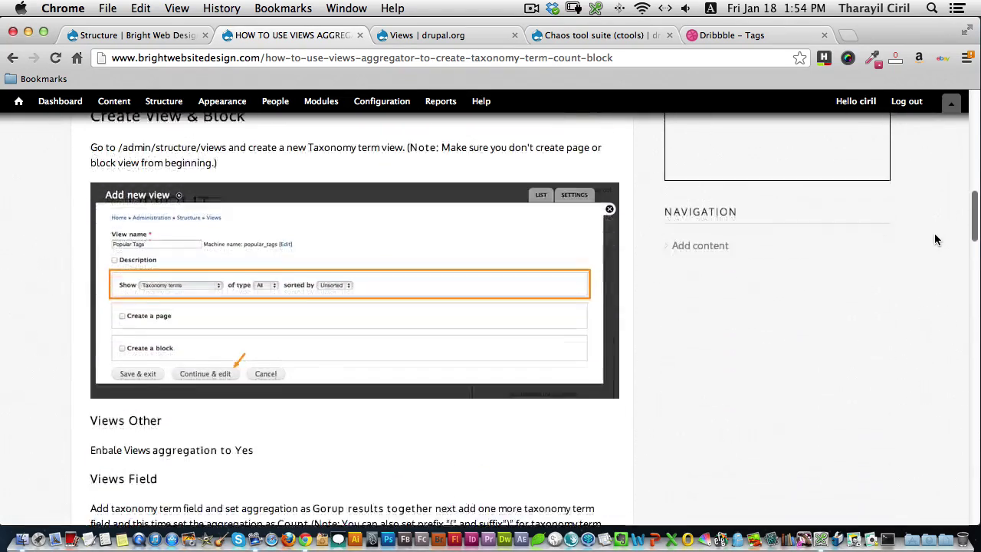
{"action": "scroll", "coordinate": [934, 240], "scroll_direction": "down", "scroll_amount": 10}
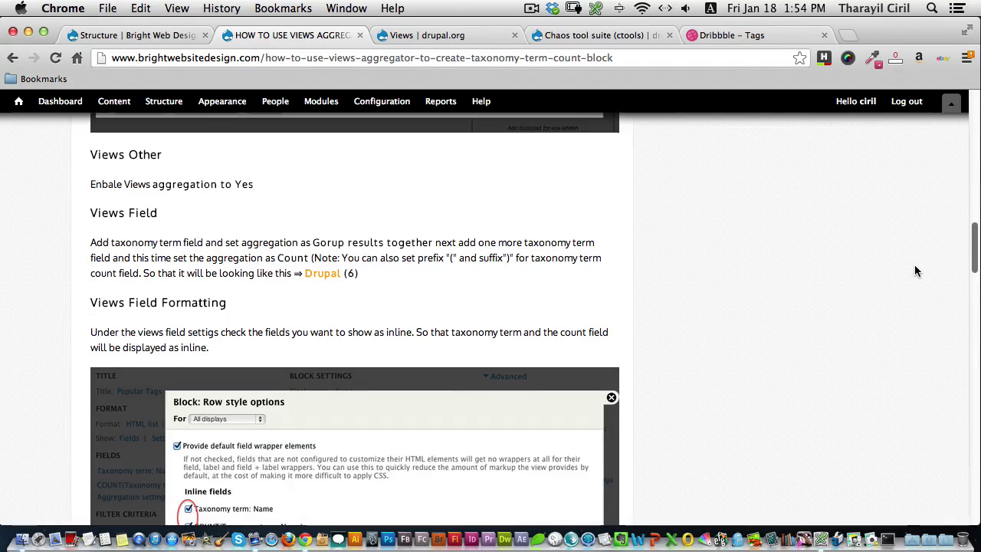
{"action": "scroll", "coordinate": [914, 268], "scroll_direction": "down", "scroll_amount": 6}
{"action": "scroll", "coordinate": [902, 287], "scroll_direction": "down", "scroll_amount": 1}
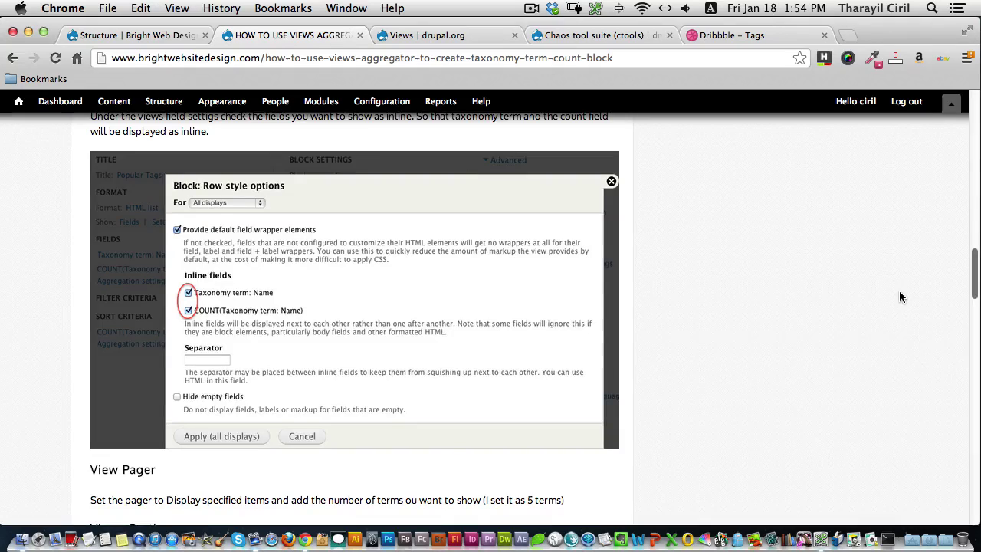
{"action": "scroll", "coordinate": [898, 295], "scroll_direction": "down", "scroll_amount": 6}
{"action": "scroll", "coordinate": [884, 314], "scroll_direction": "down", "scroll_amount": 7}
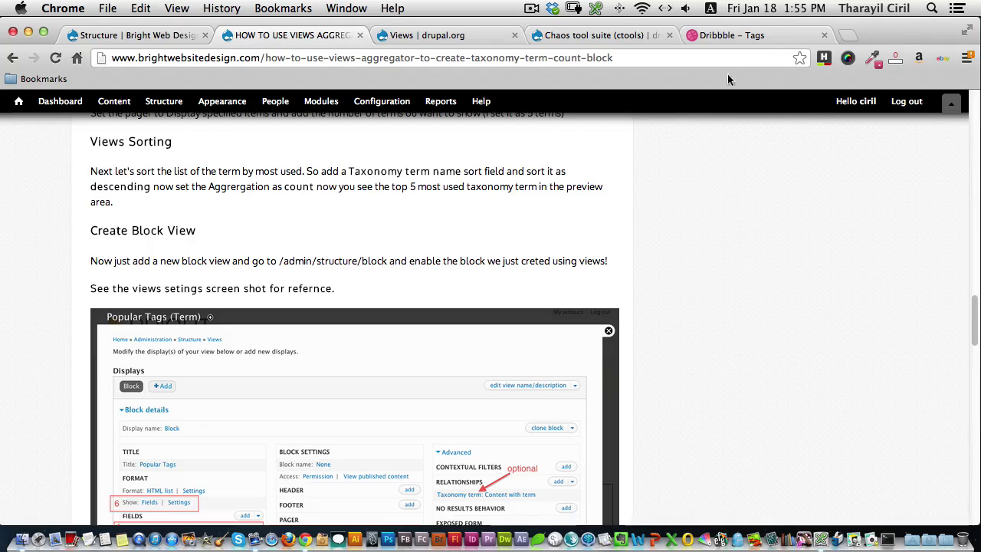
Step: Look at the Dribbble tags page as a tag count example, and review the Views project page on drupal.org
{"action": "left_click", "coordinate": [737, 36]}
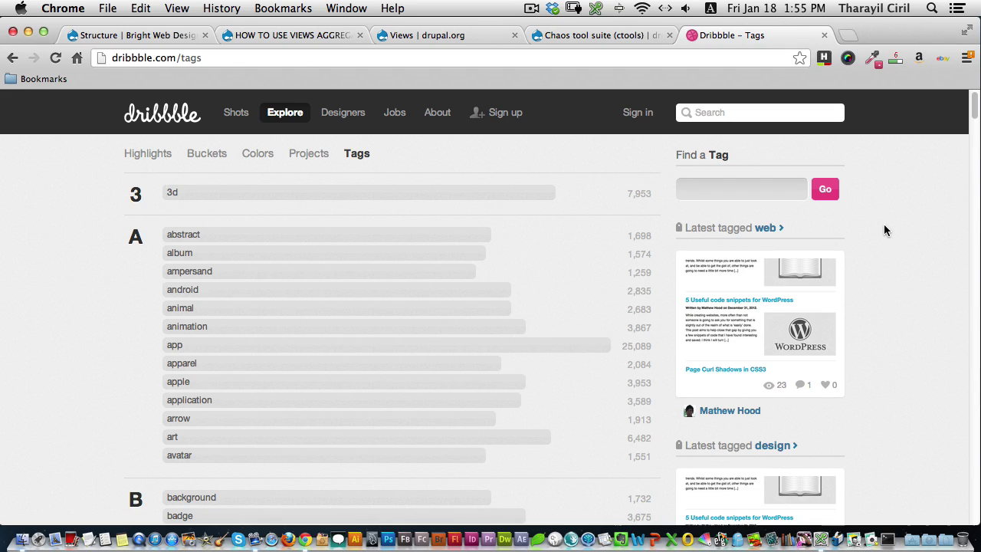
{"action": "left_click_drag", "start_coordinate": [973, 109], "coordinate": [928, 105]}
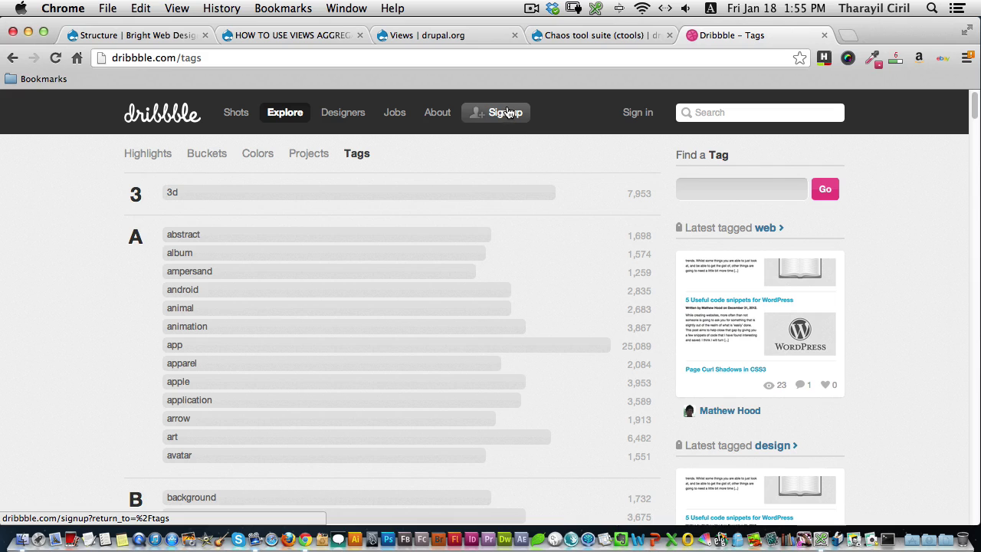
{"action": "left_click", "coordinate": [451, 33]}
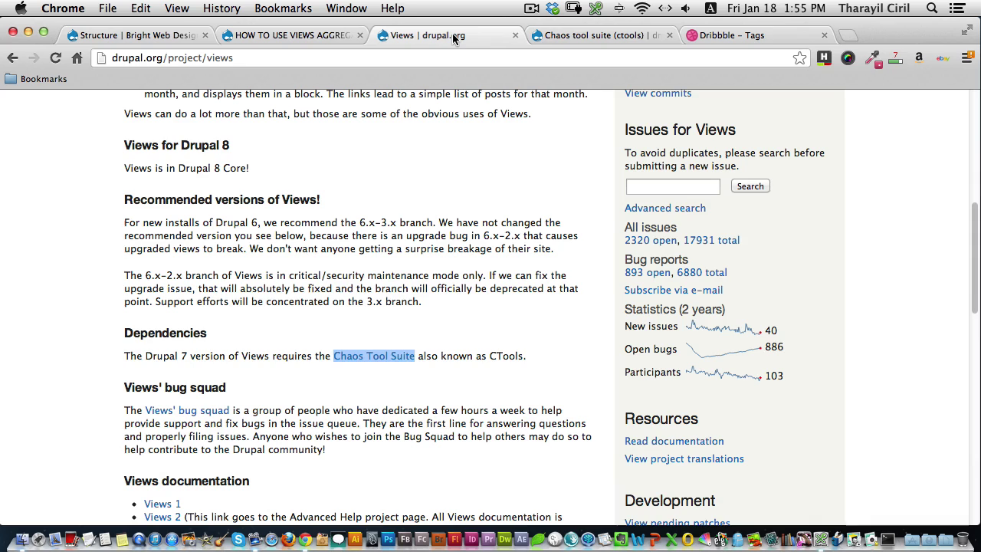
{"action": "left_click", "coordinate": [443, 250]}
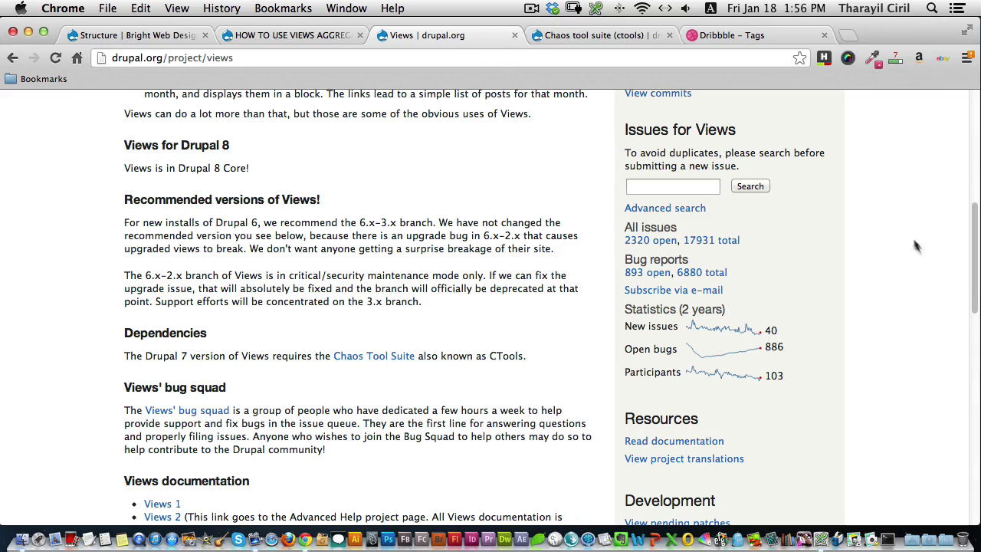
{"action": "left_click", "coordinate": [971, 146]}
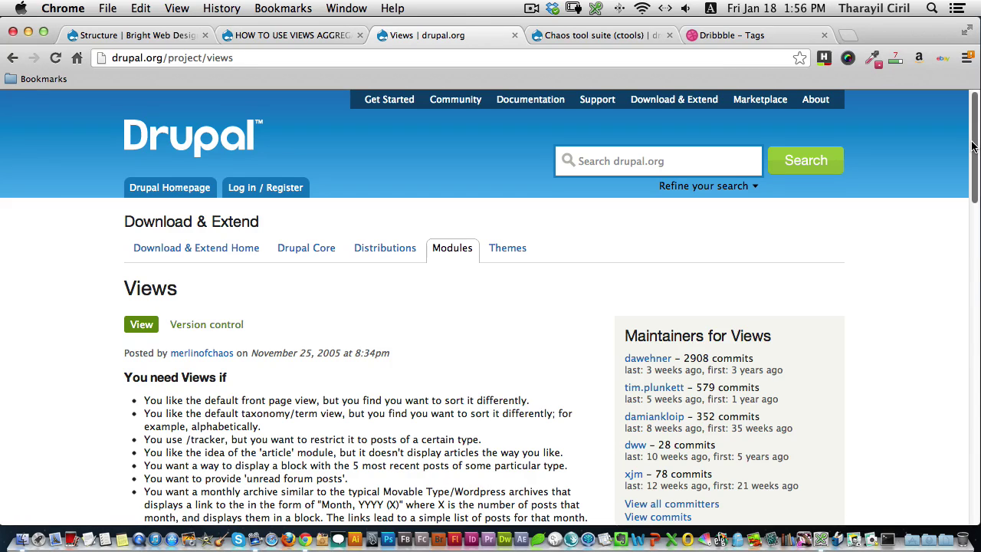
Step: Close the Views, Chaos tool suite and Dribbble pages and return to the article's section on inline row style options
{"action": "left_click", "coordinate": [514, 35]}
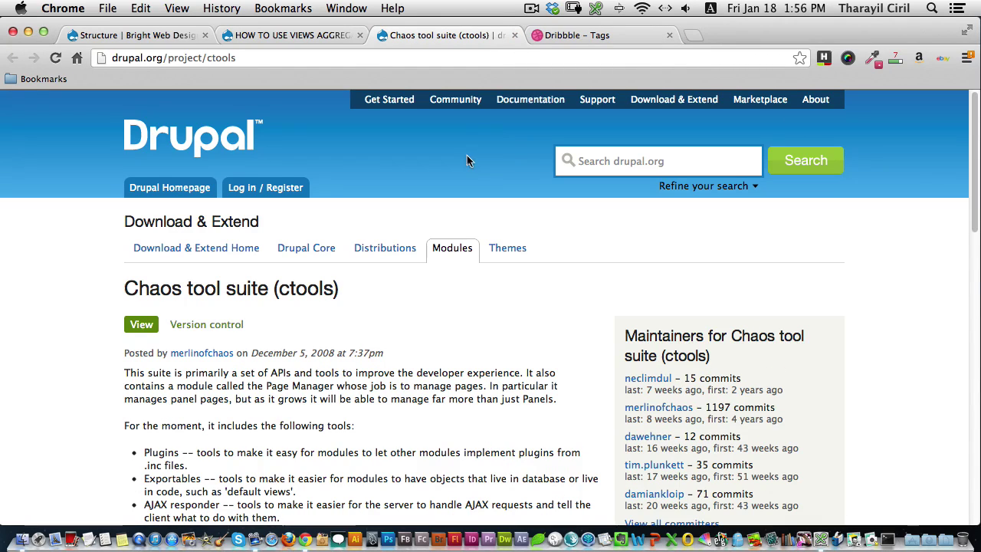
{"action": "left_click", "coordinate": [514, 35]}
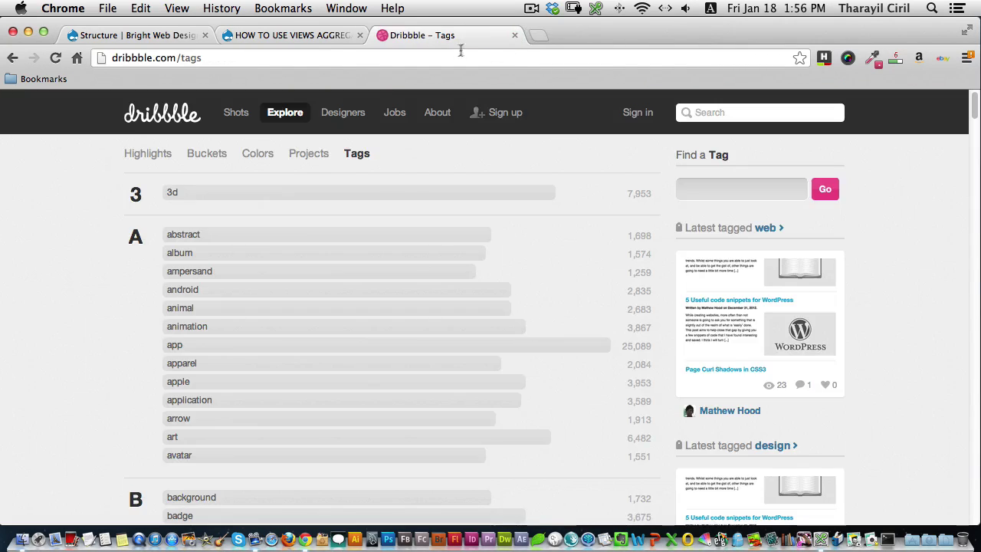
{"action": "left_click", "coordinate": [514, 35]}
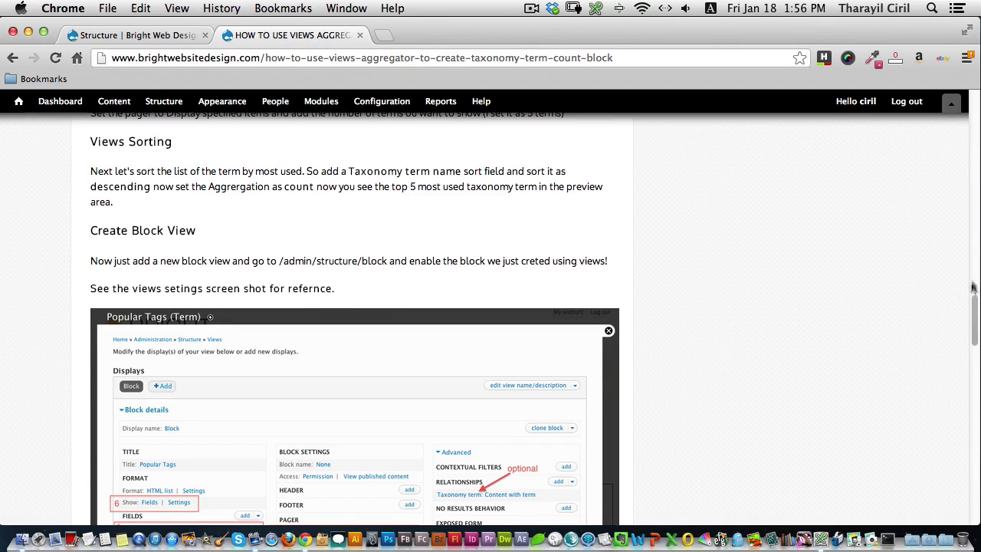
{"action": "left_click_drag", "start_coordinate": [971, 331], "coordinate": [973, 287]}
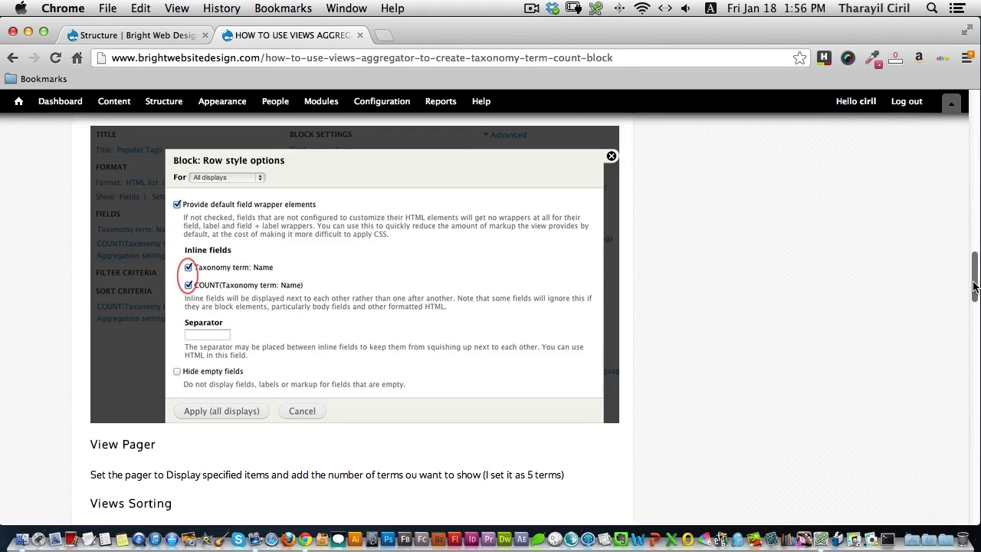
{"action": "scroll", "coordinate": [974, 286], "scroll_direction": "up", "scroll_amount": 1}
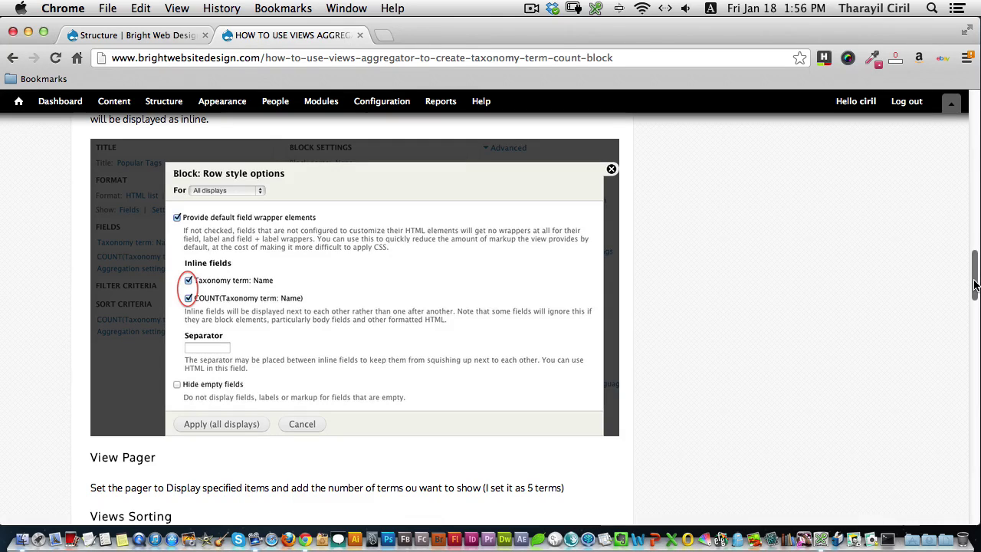
{"action": "scroll", "coordinate": [974, 285], "scroll_direction": "up", "scroll_amount": 1}
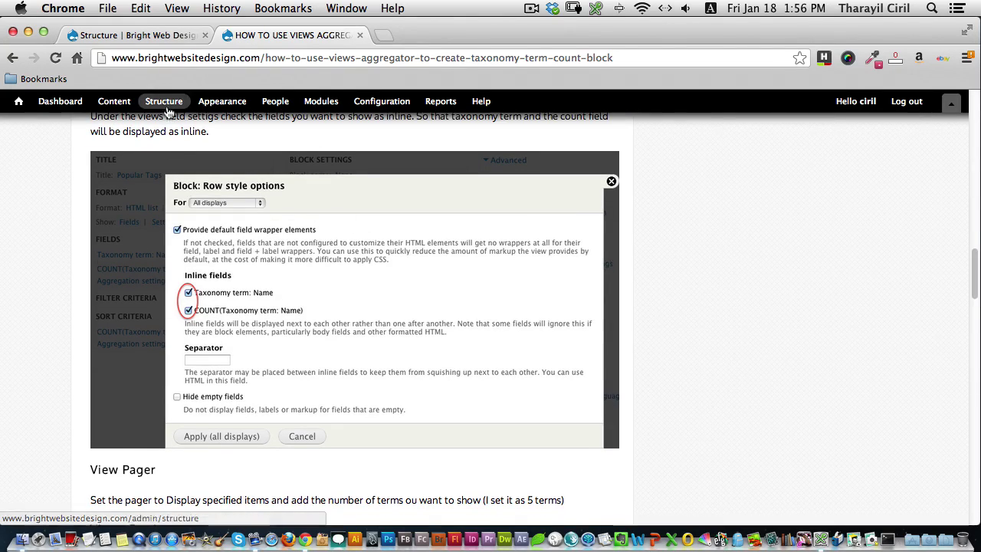
Step: Start a new view in the site's Views administration and name it "Popular Tags"
{"action": "left_click", "coordinate": [169, 106]}
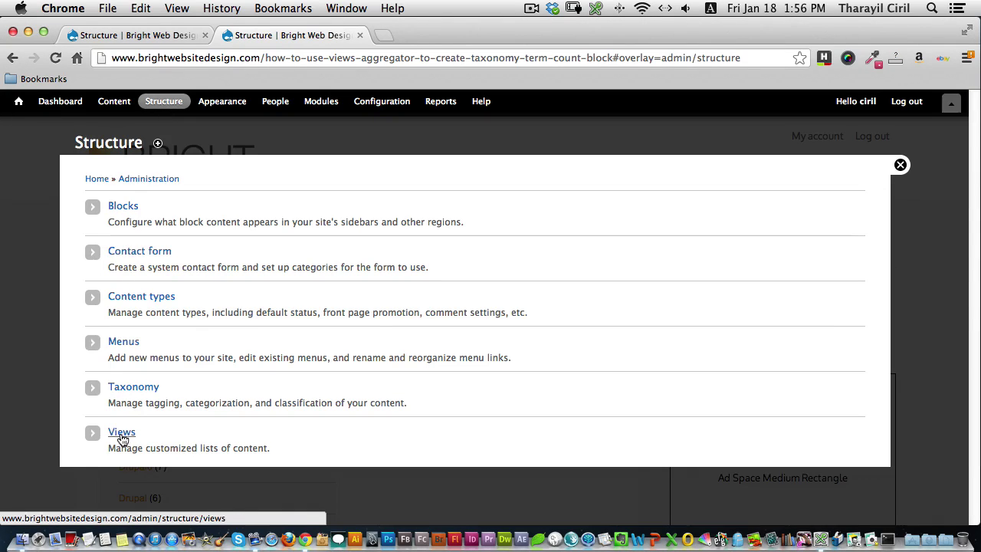
{"action": "left_click", "coordinate": [122, 435]}
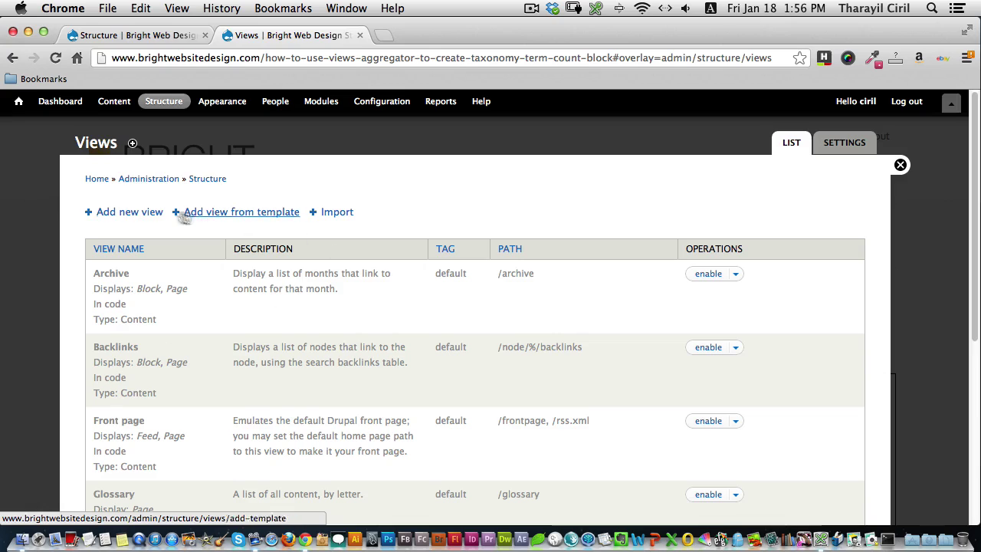
{"action": "left_click", "coordinate": [138, 213]}
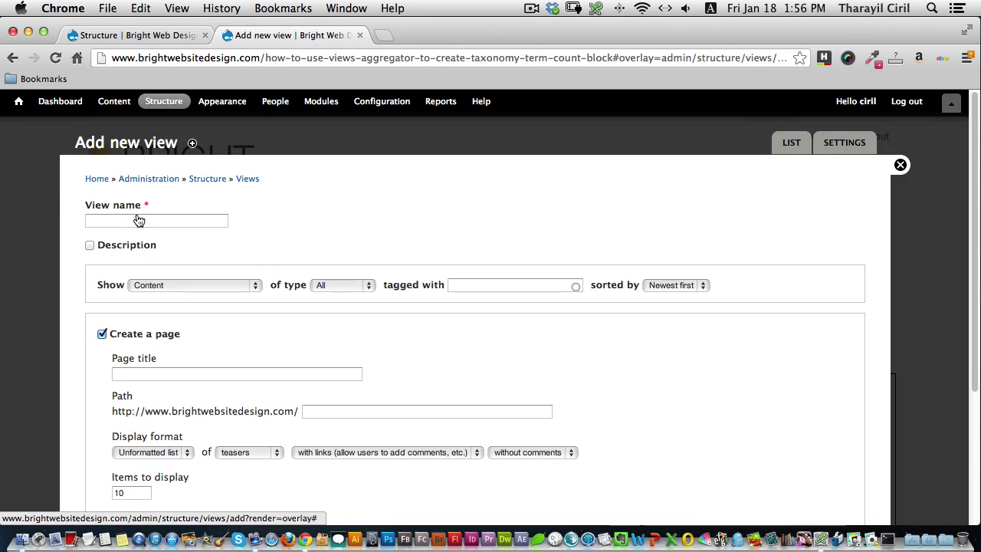
{"action": "left_click", "coordinate": [138, 221]}
{"action": "type", "text": "P"}
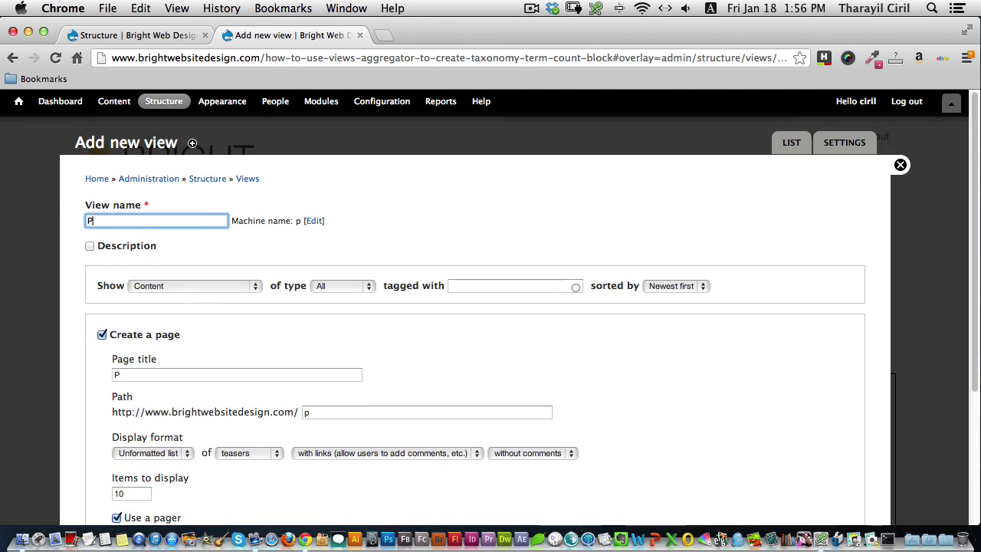
{"action": "type", "text": "opula"}
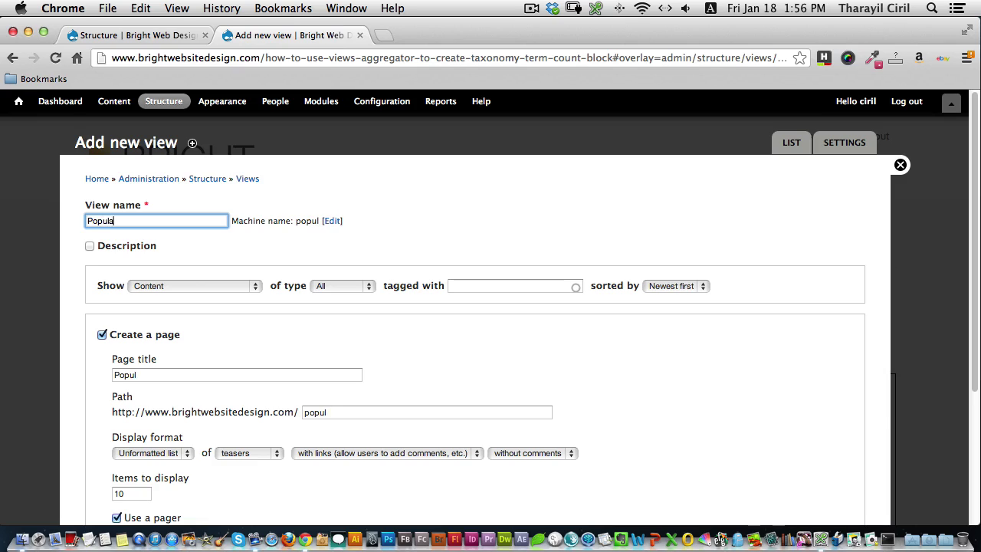
{"action": "type", "text": "r Tag"}
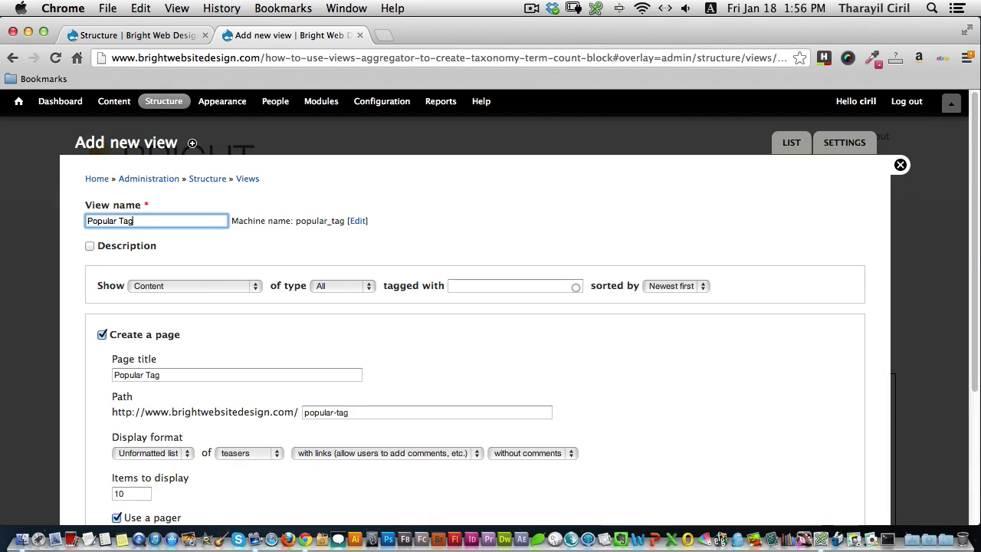
{"action": "type", "text": "s"}
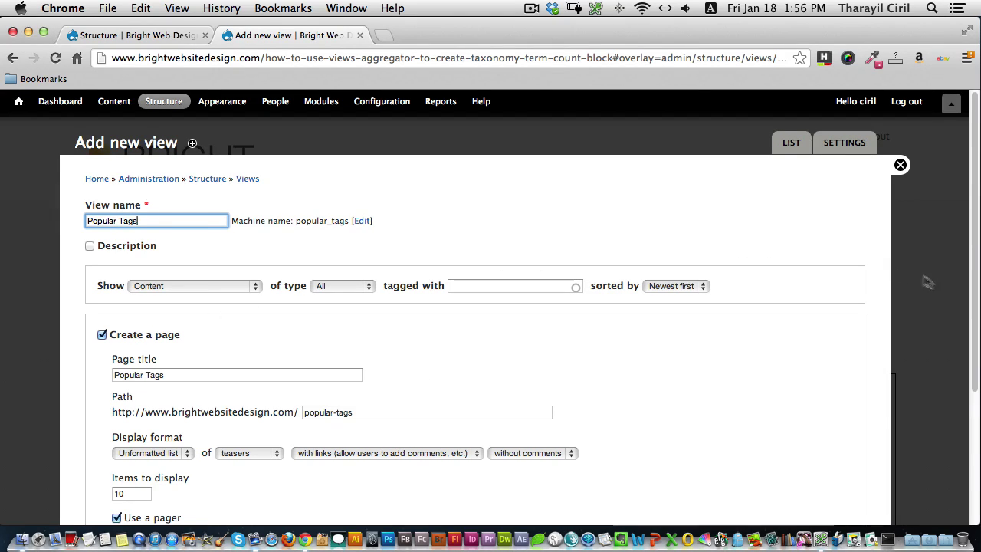
Step: Set the new view to show taxonomy terms, keeping the type at All
{"action": "left_click_drag", "start_coordinate": [970, 261], "coordinate": [970, 307]}
{"action": "left_click", "coordinate": [185, 226]}
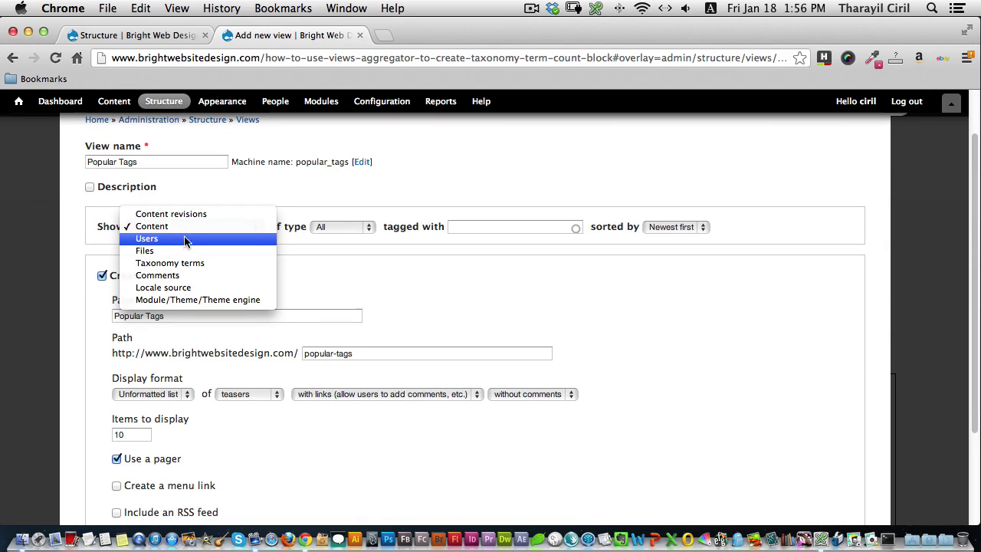
{"action": "left_click", "coordinate": [187, 262]}
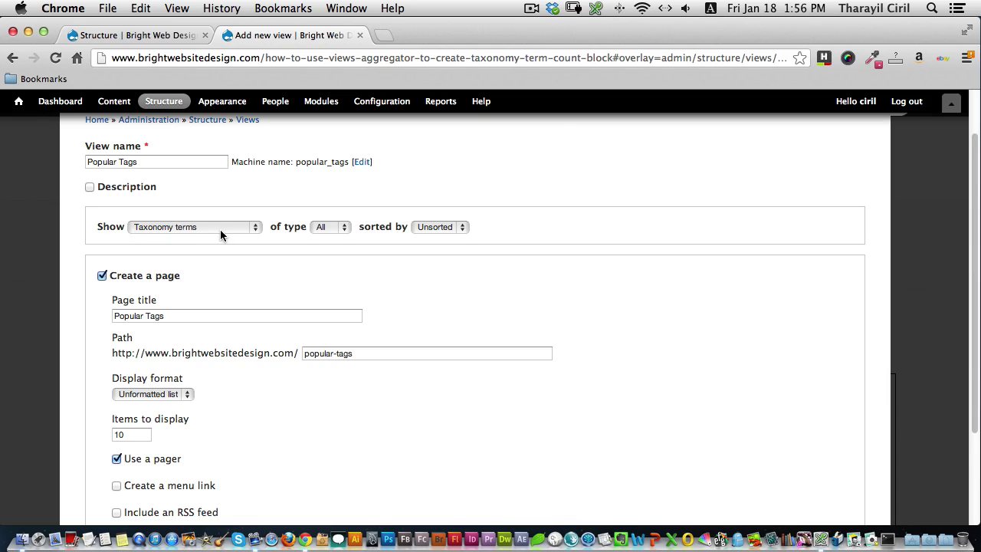
{"action": "left_click", "coordinate": [337, 227]}
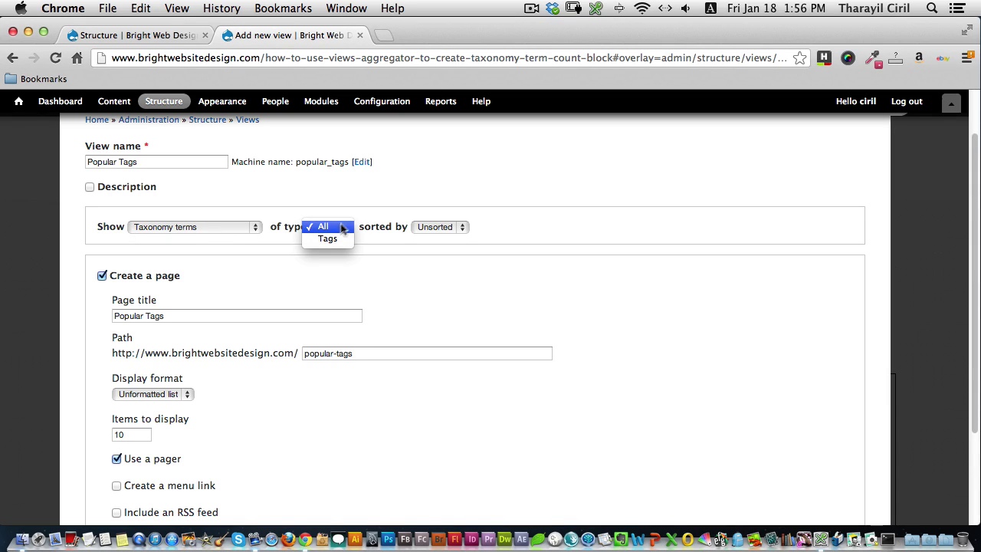
{"action": "left_click", "coordinate": [343, 227]}
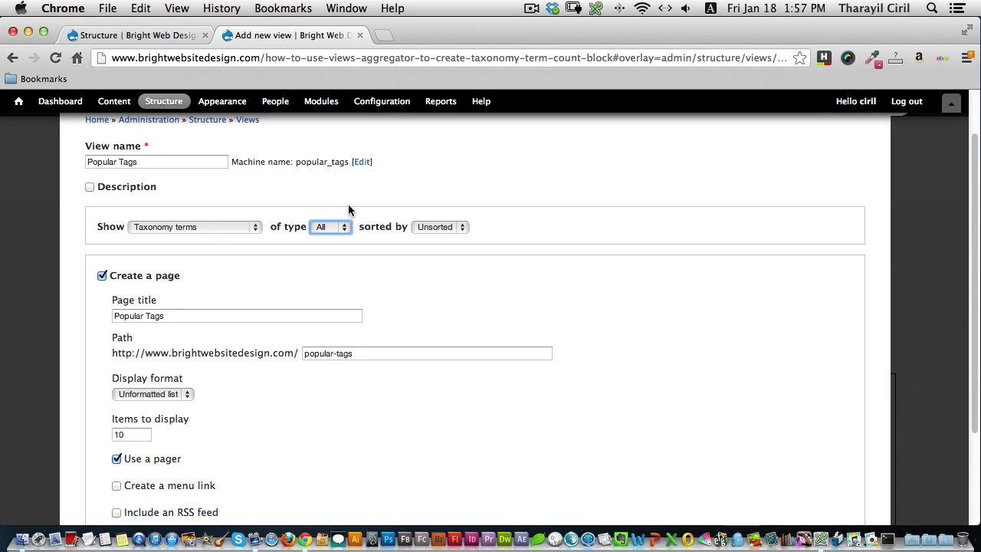
{"action": "left_click", "coordinate": [349, 205]}
{"action": "left_click", "coordinate": [344, 226]}
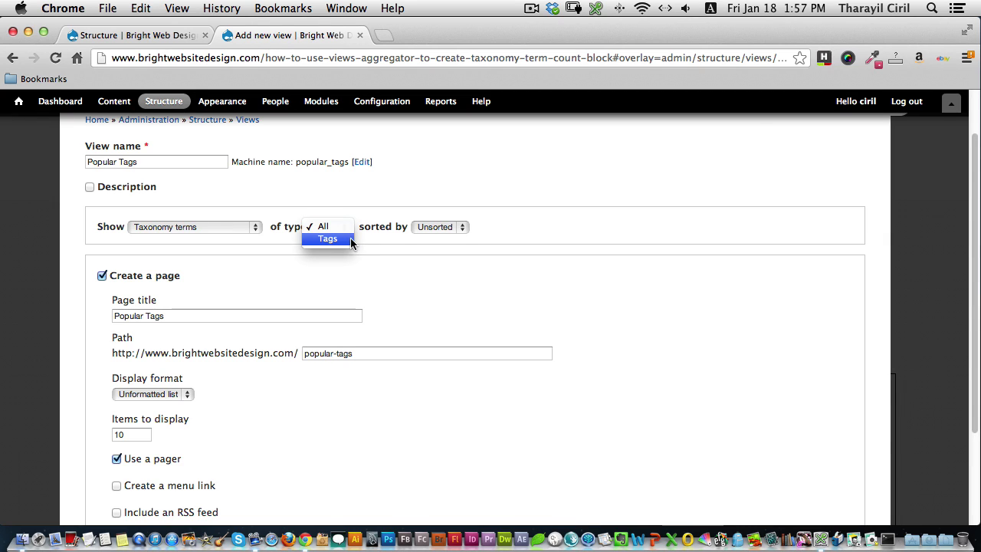
{"action": "left_click", "coordinate": [365, 203]}
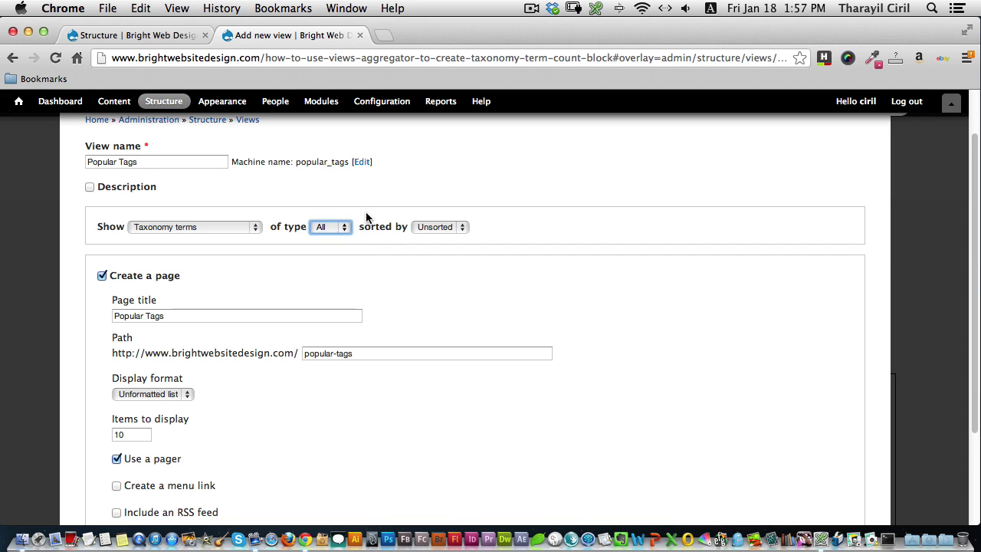
Step: Turn off page creation for the Popular Tags view and continue to its detailed display settings
{"action": "left_click", "coordinate": [102, 276]}
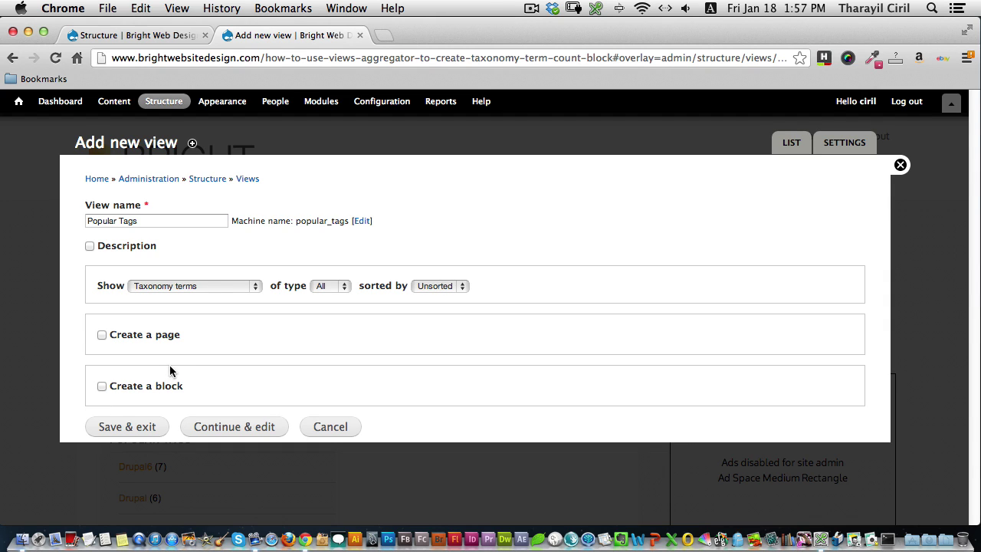
{"action": "left_click", "coordinate": [246, 432]}
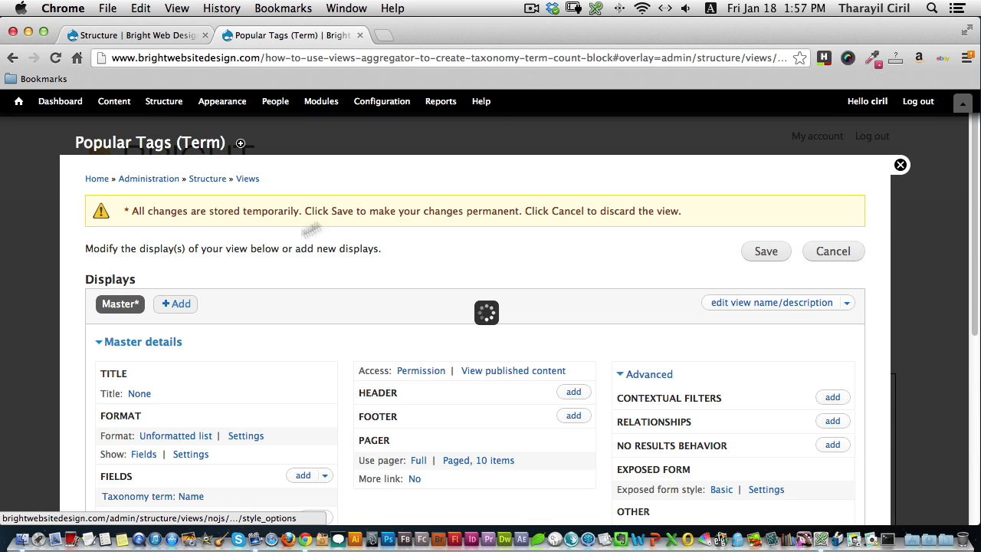
{"action": "scroll", "coordinate": [967, 224], "scroll_direction": "down", "scroll_amount": 2}
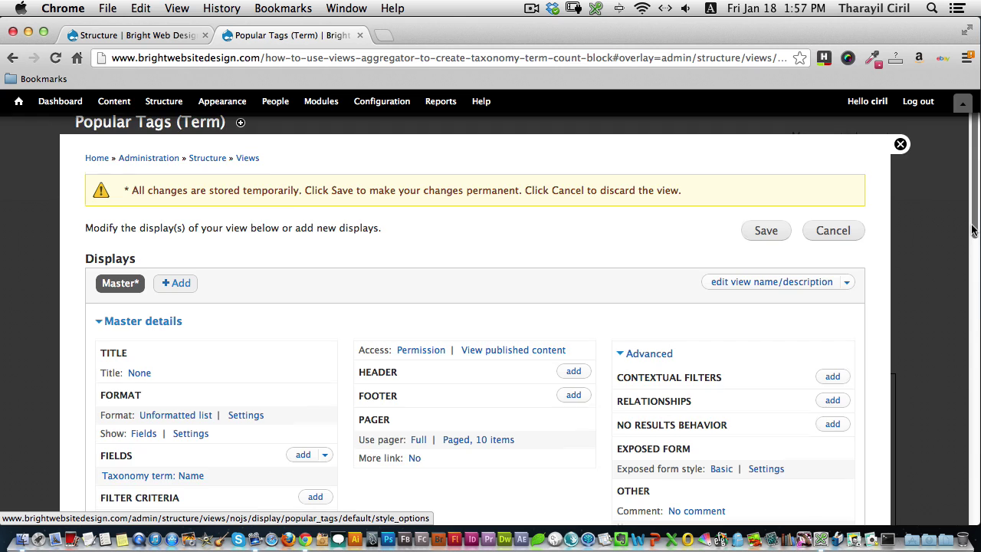
{"action": "scroll", "coordinate": [971, 230], "scroll_direction": "down", "scroll_amount": 1}
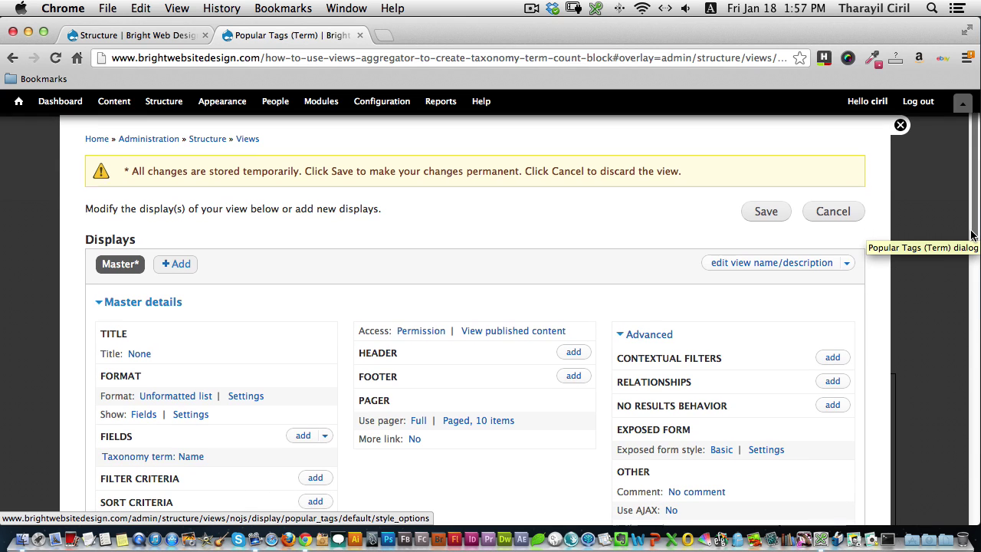
Step: Look over the Popular Tags view's master display settings and the list of terms in its preview
{"action": "scroll", "coordinate": [969, 233], "scroll_direction": "down", "scroll_amount": 3}
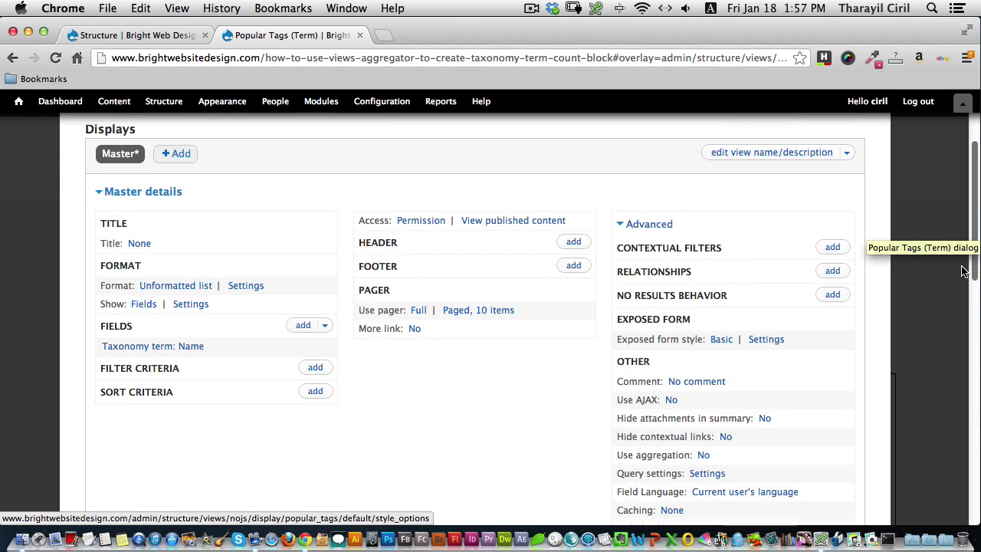
{"action": "scroll", "coordinate": [952, 291], "scroll_direction": "down", "scroll_amount": 2}
{"action": "scroll", "coordinate": [943, 290], "scroll_direction": "up", "scroll_amount": 5}
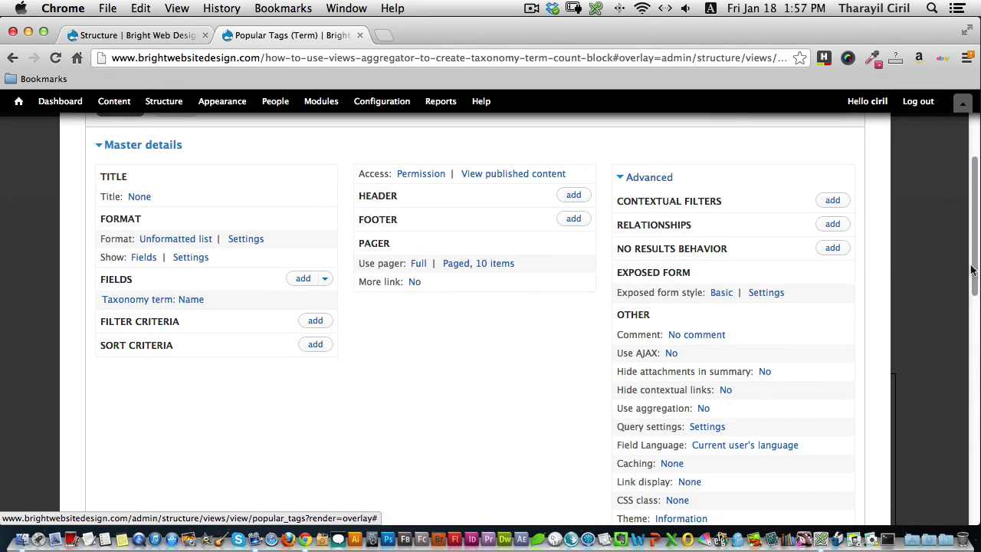
{"action": "scroll", "coordinate": [933, 393], "scroll_direction": "down", "scroll_amount": 8}
{"action": "scroll", "coordinate": [933, 393], "scroll_direction": "down", "scroll_amount": 7}
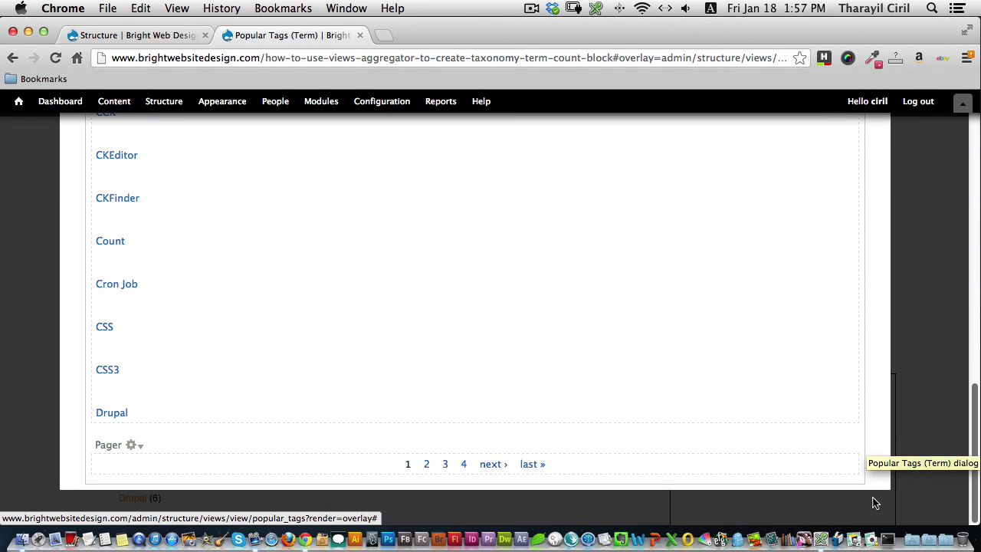
{"action": "scroll", "coordinate": [873, 491], "scroll_direction": "up", "scroll_amount": 2}
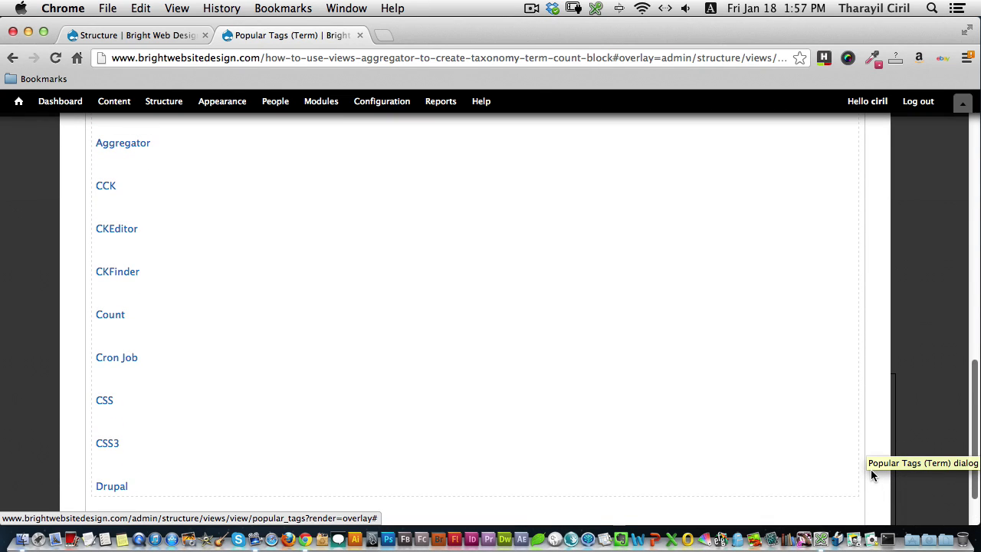
{"action": "scroll", "coordinate": [870, 469], "scroll_direction": "up", "scroll_amount": 7}
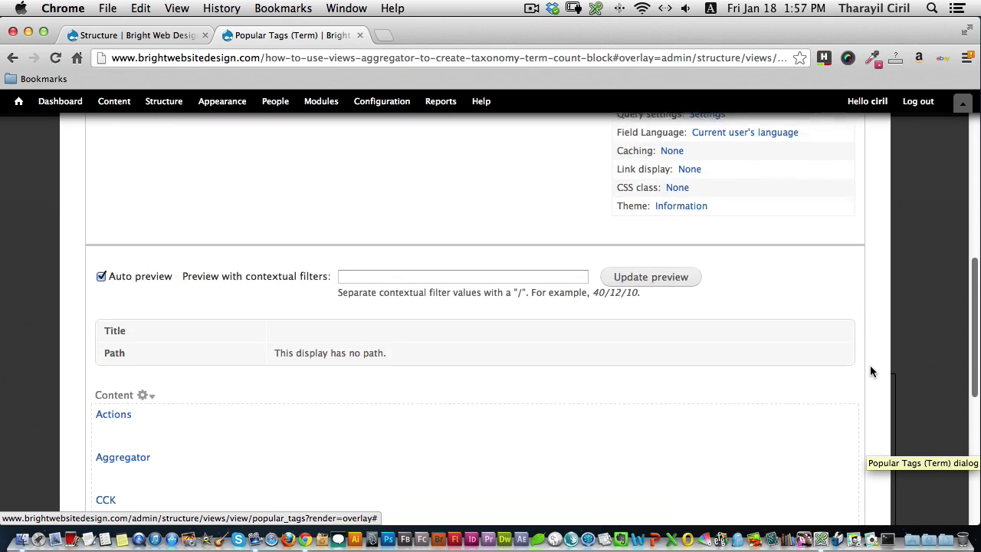
{"action": "scroll", "coordinate": [873, 352], "scroll_direction": "up", "scroll_amount": 7}
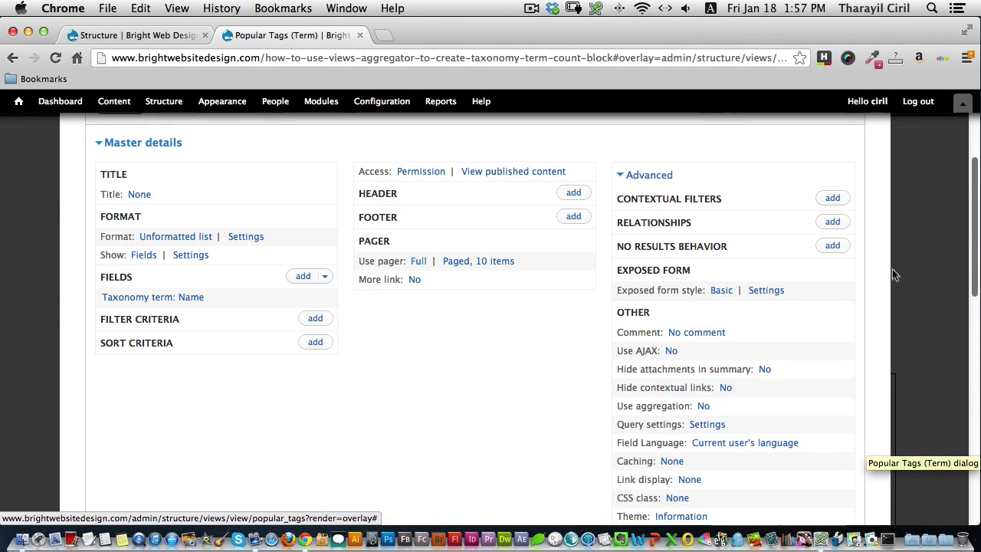
{"action": "scroll", "coordinate": [890, 283], "scroll_direction": "down", "scroll_amount": 2}
{"action": "scroll", "coordinate": [890, 298], "scroll_direction": "up", "scroll_amount": 2}
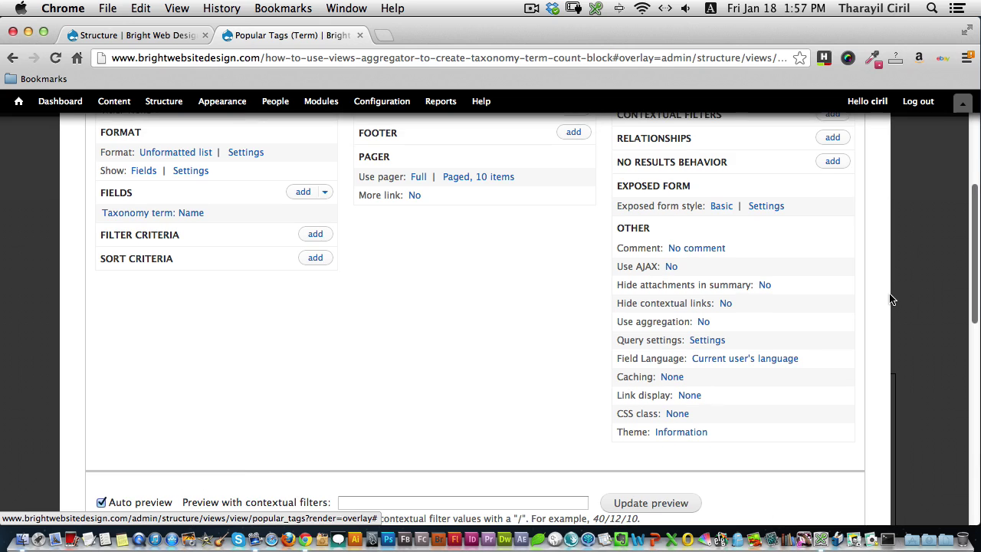
{"action": "scroll", "coordinate": [895, 266], "scroll_direction": "up", "scroll_amount": 1}
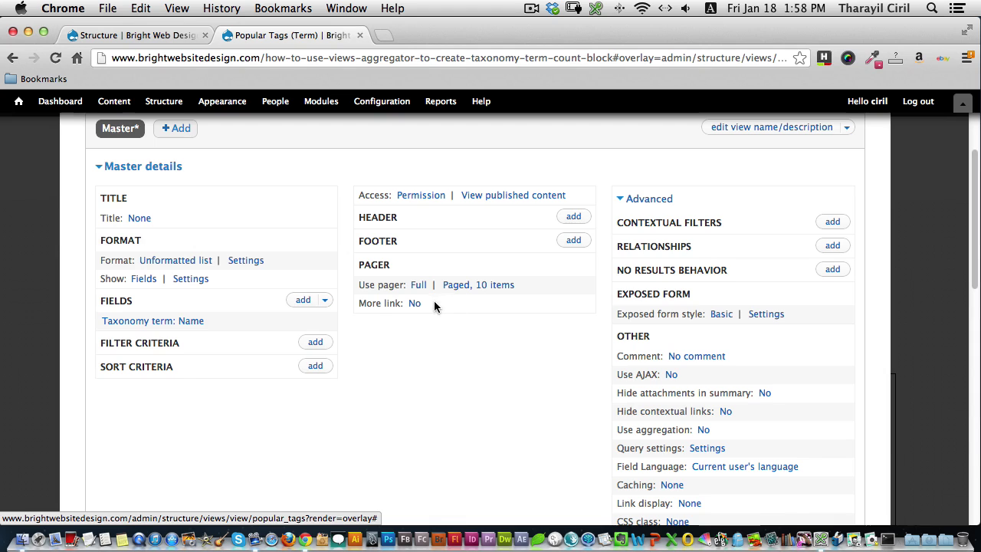
Step: Change the view's pager to display a specified number of items, with 5 items to display
{"action": "left_click", "coordinate": [419, 286]}
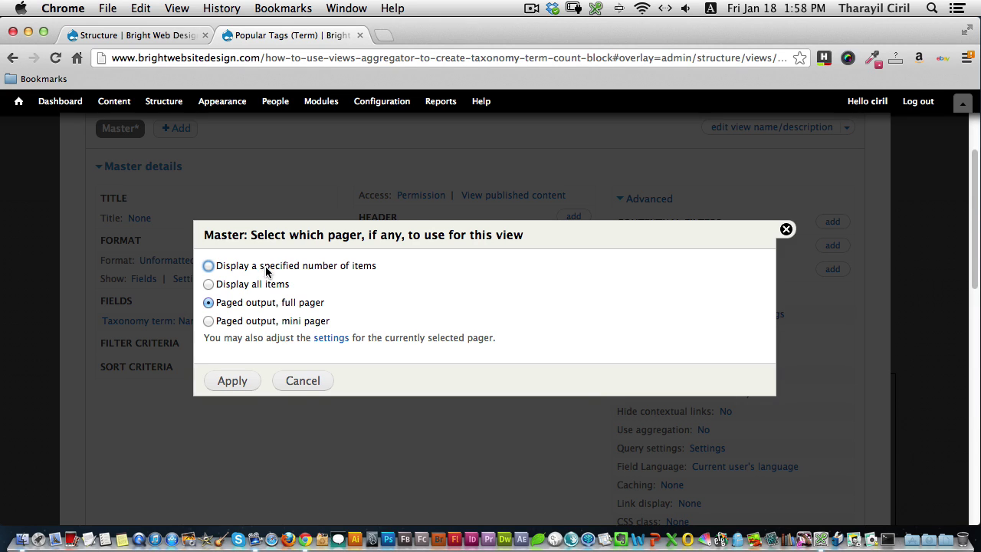
{"action": "left_click", "coordinate": [267, 271]}
{"action": "left_click", "coordinate": [236, 382]}
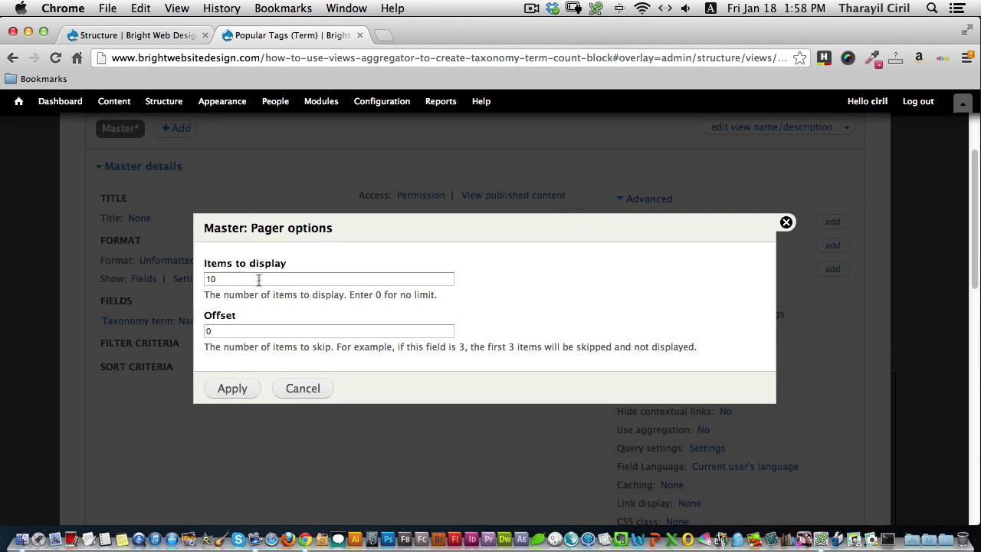
{"action": "left_click_drag", "start_coordinate": [221, 278], "coordinate": [204, 279]}
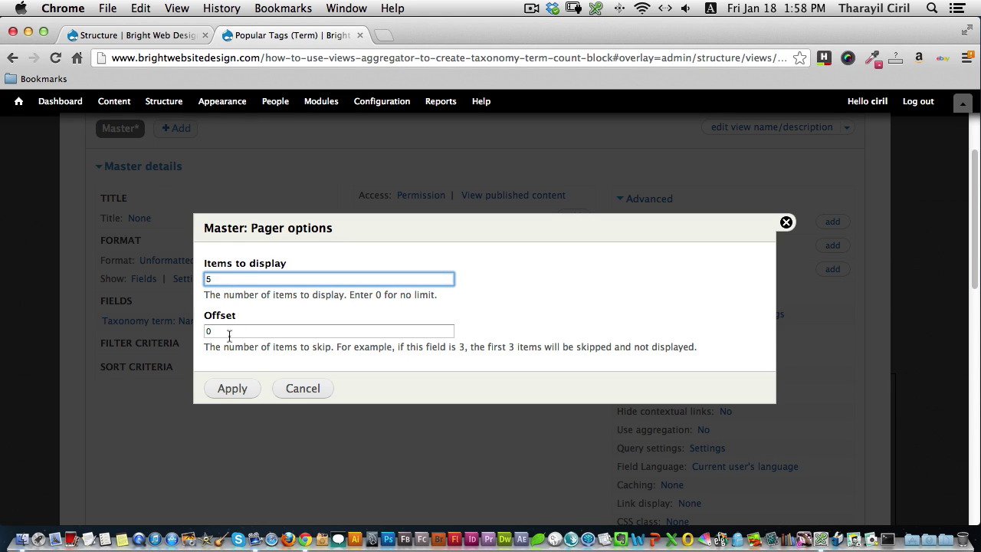
{"action": "left_click", "coordinate": [230, 390]}
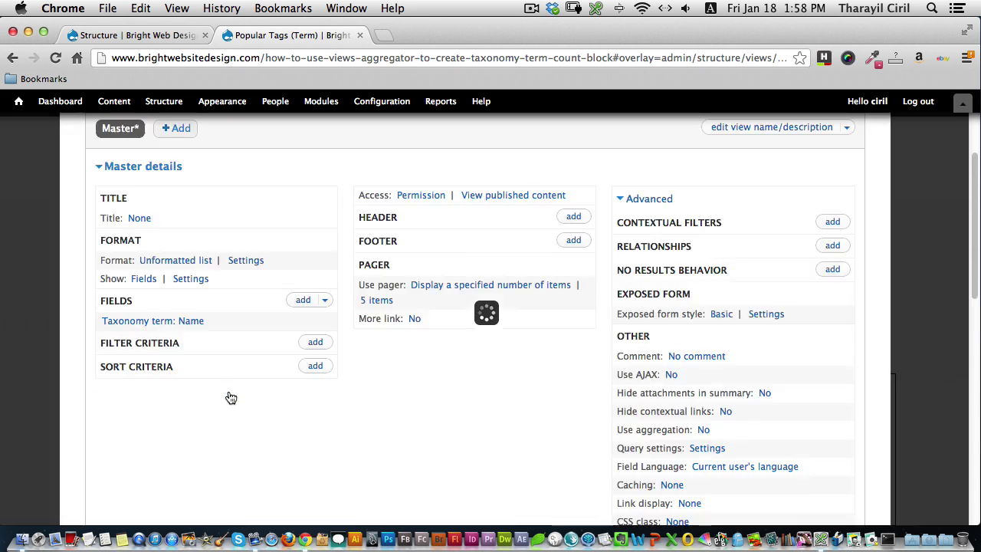
Step: Check the term list in the preview against the display's pager settings
{"action": "left_click_drag", "start_coordinate": [967, 242], "coordinate": [916, 452]}
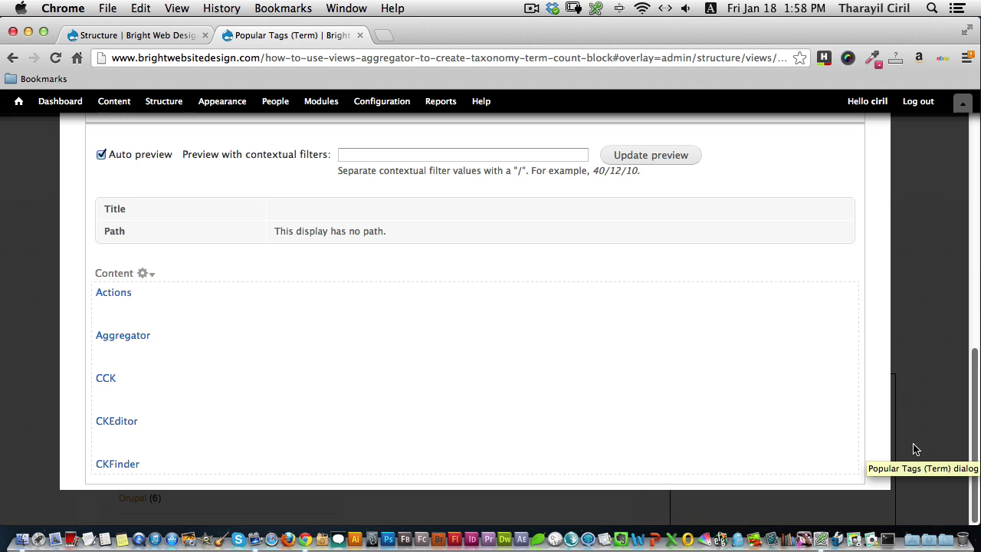
{"action": "scroll", "coordinate": [911, 427], "scroll_direction": "up", "scroll_amount": 15}
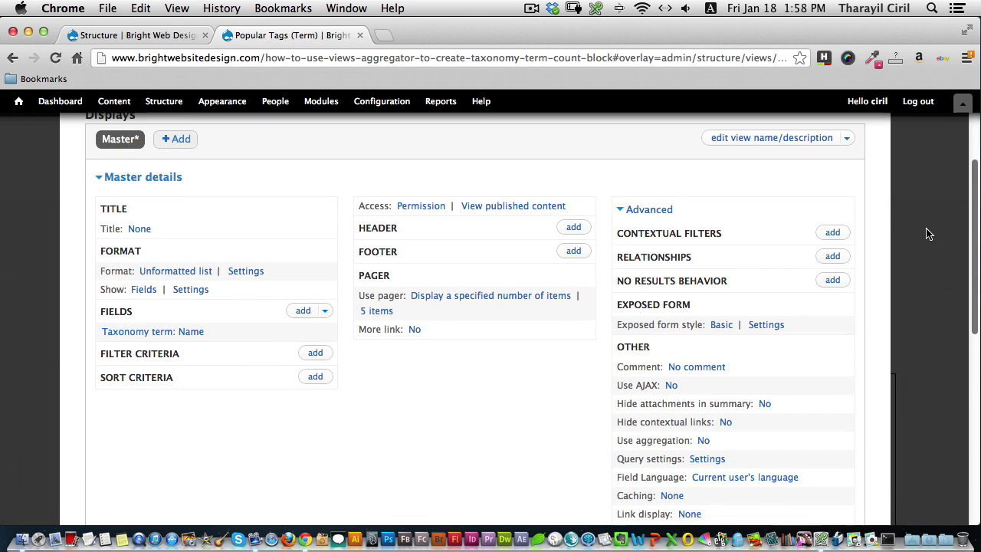
{"action": "scroll", "coordinate": [875, 391], "scroll_direction": "down", "scroll_amount": 10}
{"action": "scroll", "coordinate": [875, 391], "scroll_direction": "down", "scroll_amount": 3}
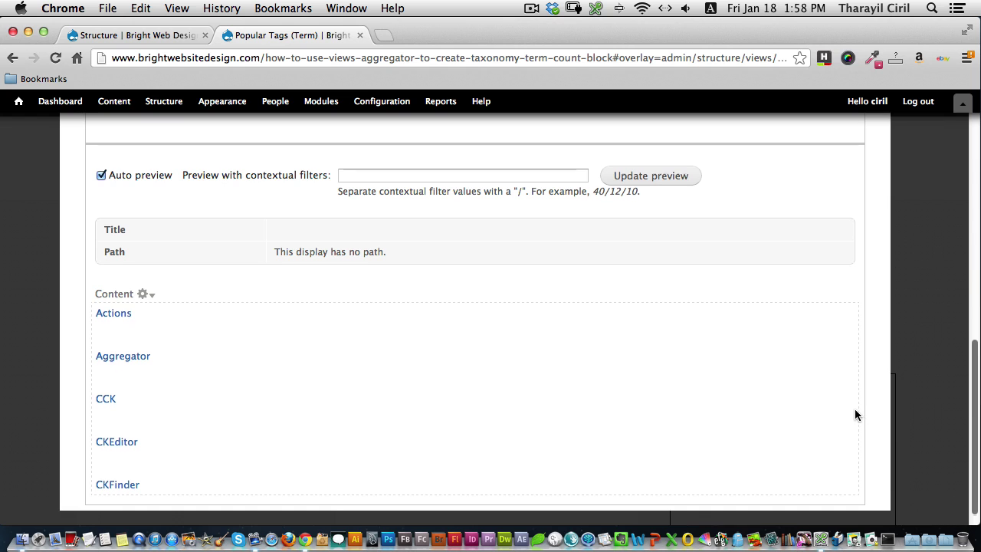
{"action": "scroll", "coordinate": [854, 408], "scroll_direction": "up", "scroll_amount": 2}
{"action": "scroll", "coordinate": [854, 387], "scroll_direction": "up", "scroll_amount": 10}
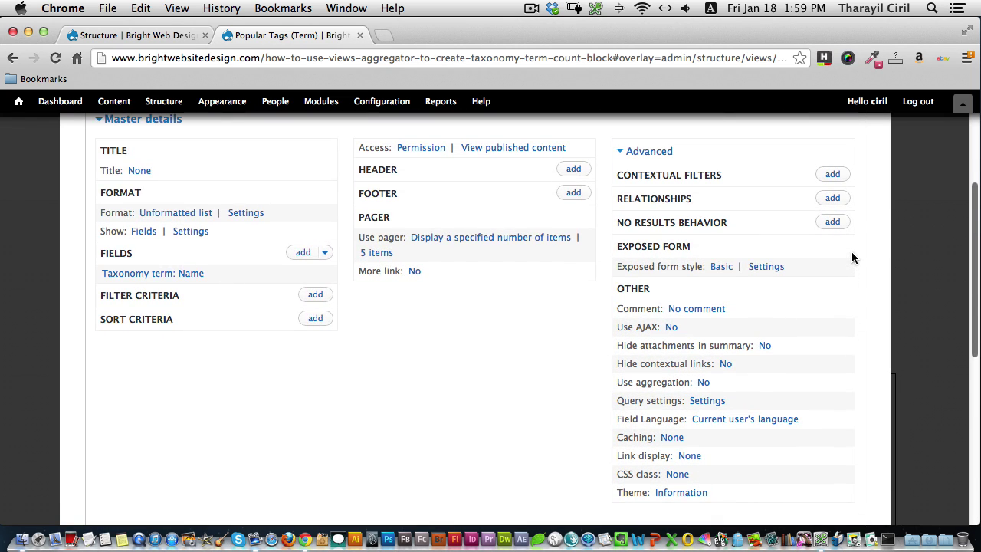
{"action": "scroll", "coordinate": [850, 257], "scroll_direction": "up", "scroll_amount": 1}
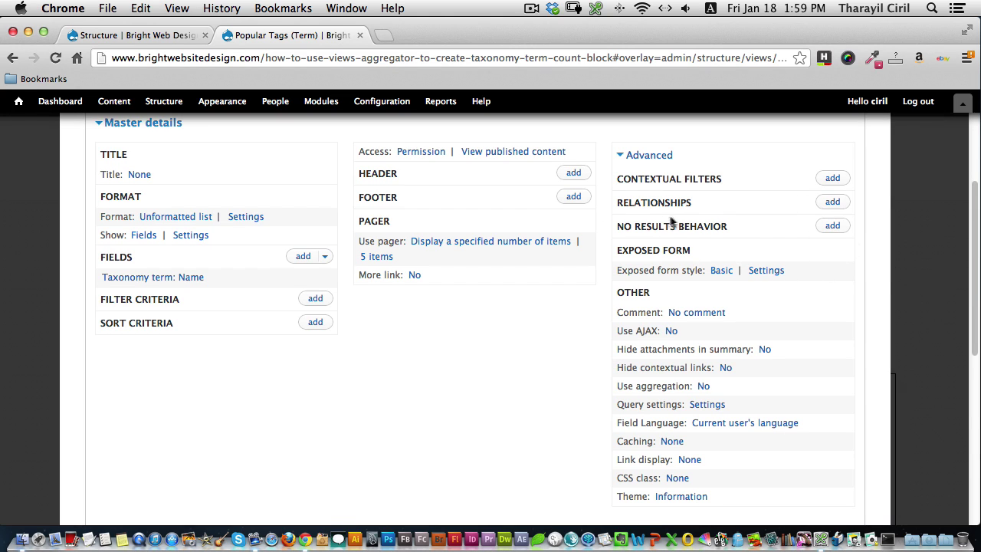
Step: Add the "Taxonomy term: Content with term" relationship to the view and make it required
{"action": "left_click", "coordinate": [830, 202]}
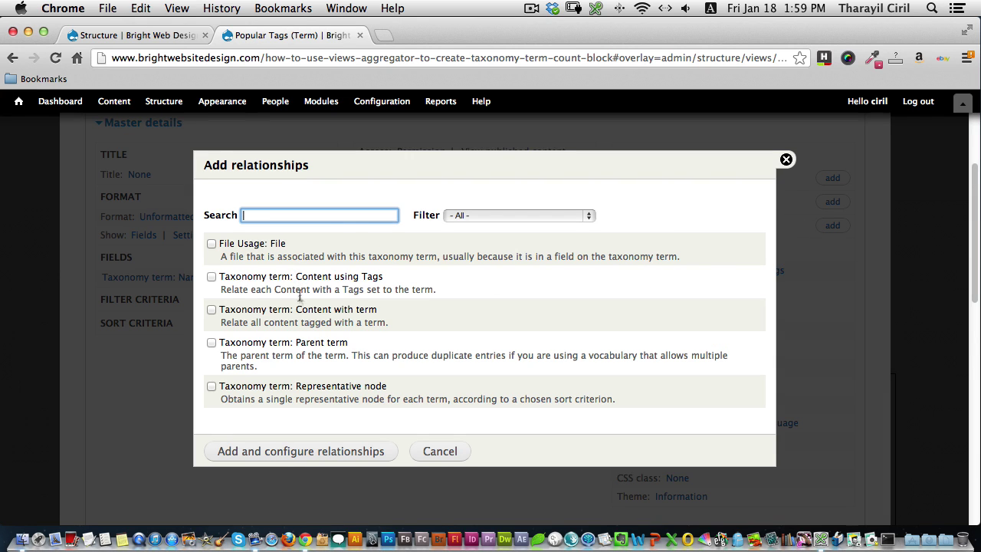
{"action": "left_click", "coordinate": [268, 310]}
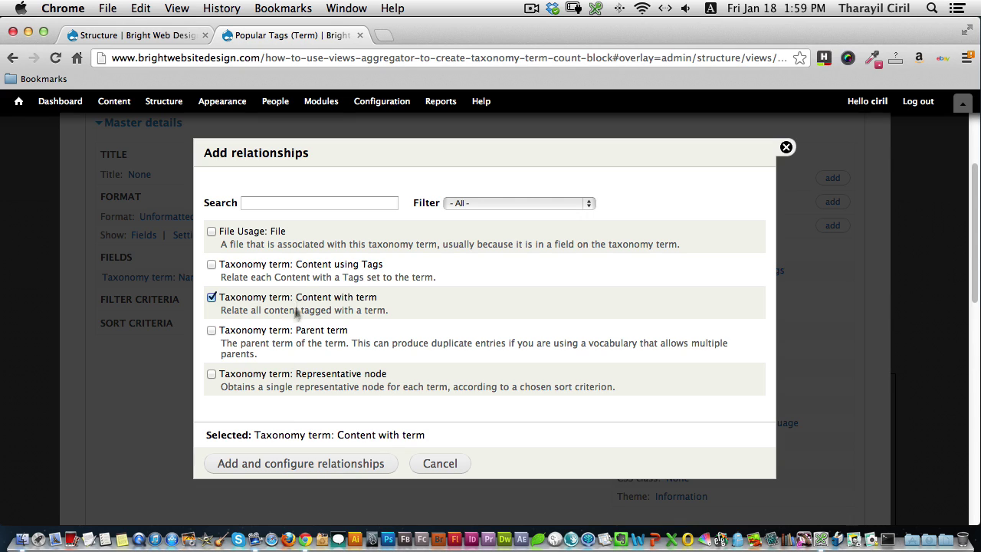
{"action": "left_click", "coordinate": [282, 469]}
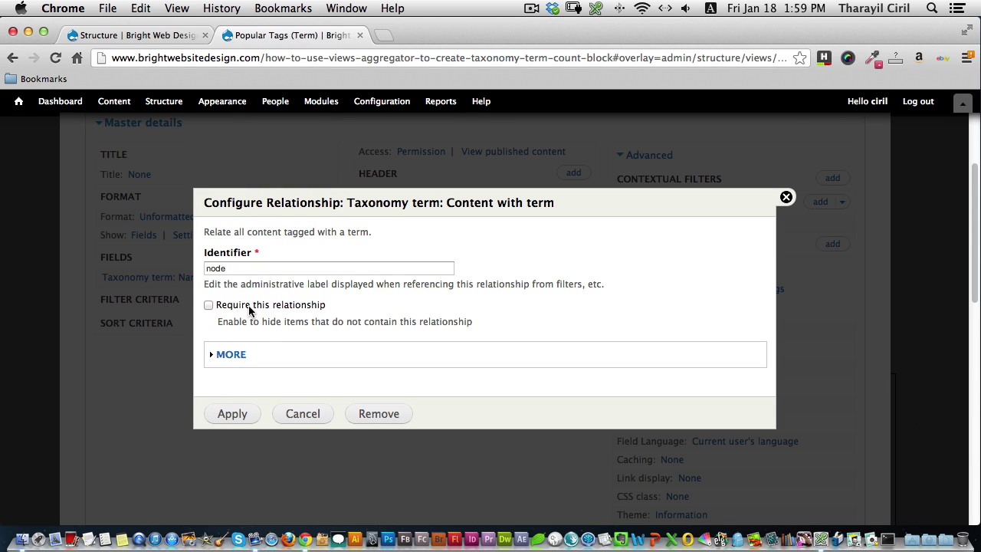
{"action": "left_click", "coordinate": [246, 307]}
{"action": "left_click", "coordinate": [238, 414]}
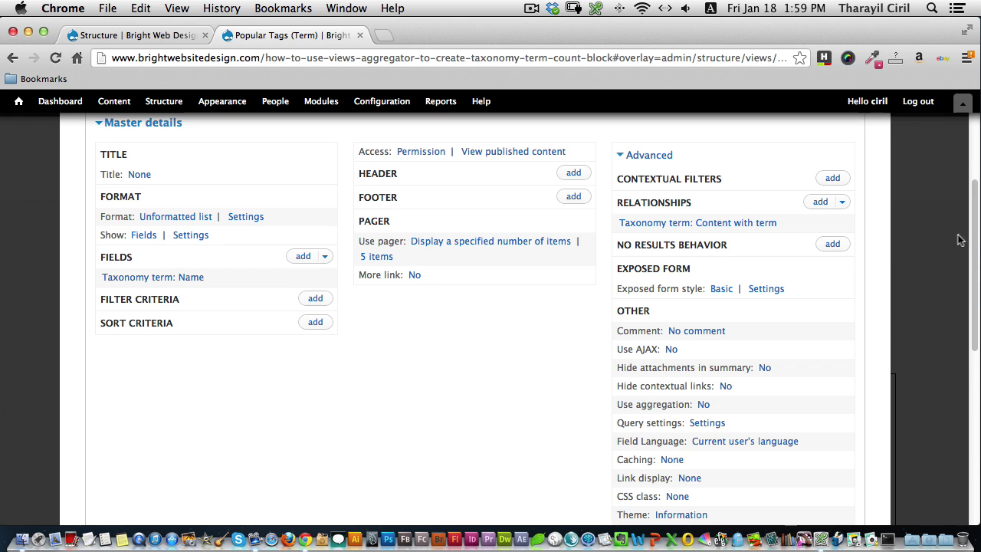
Step: Check the preview's term list, and enable aggregation for the view in its advanced settings
{"action": "left_click_drag", "start_coordinate": [972, 241], "coordinate": [904, 414]}
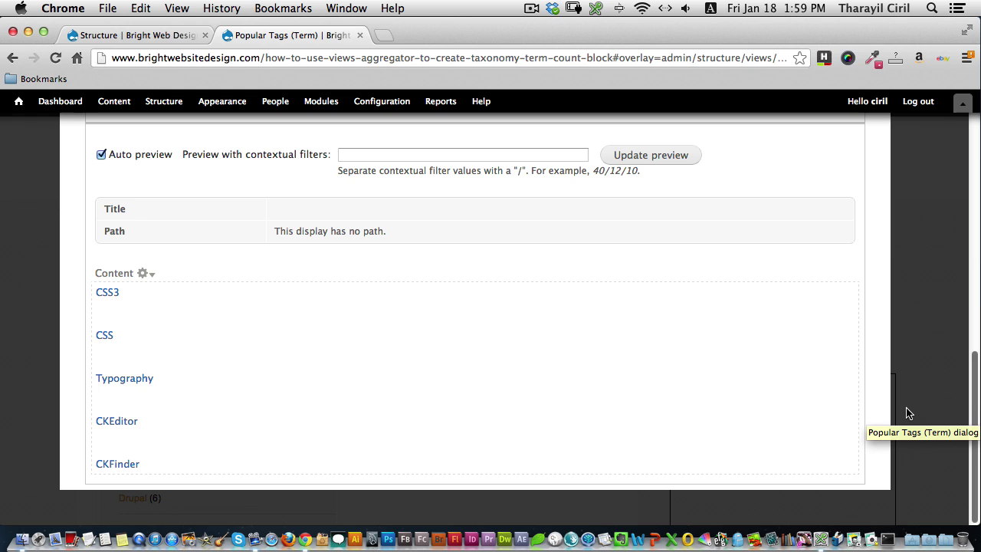
{"action": "scroll", "coordinate": [907, 398], "scroll_direction": "up", "scroll_amount": 10}
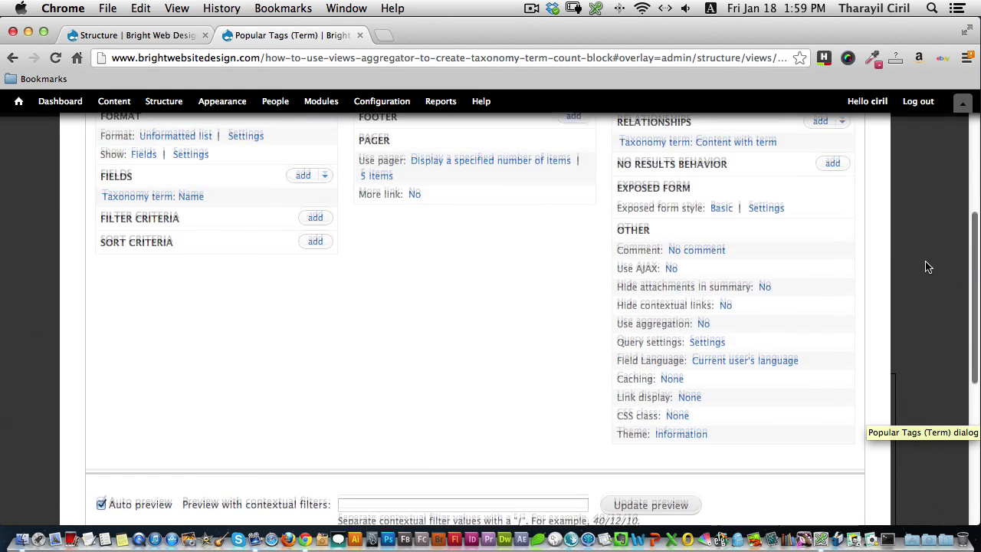
{"action": "scroll", "coordinate": [925, 259], "scroll_direction": "up", "scroll_amount": 2}
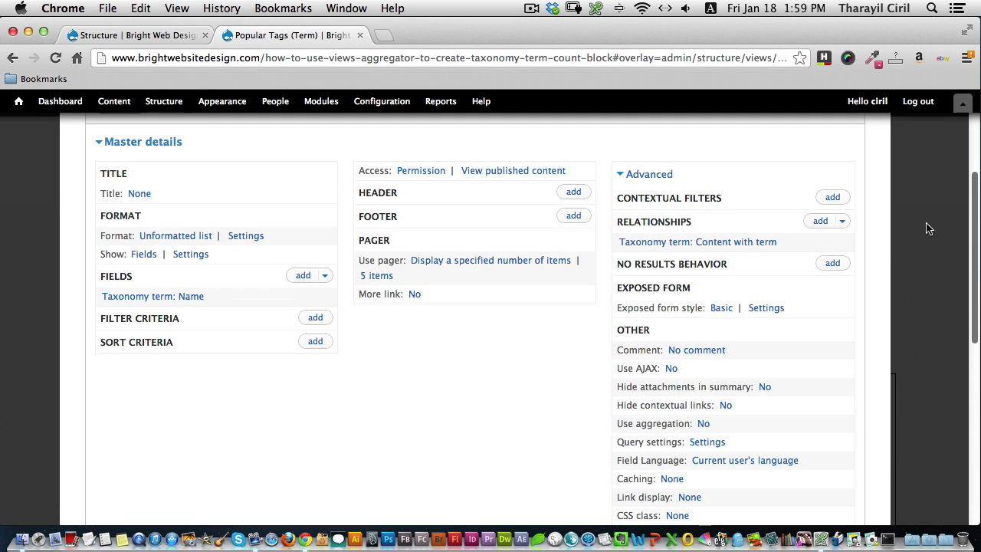
{"action": "scroll", "coordinate": [924, 245], "scroll_direction": "down", "scroll_amount": 2}
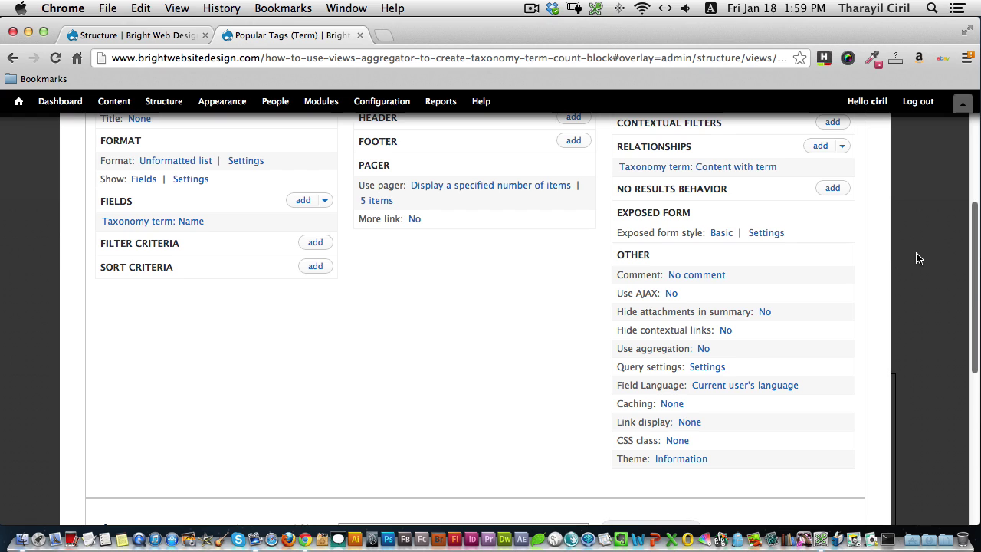
{"action": "scroll", "coordinate": [919, 256], "scroll_direction": "up", "scroll_amount": 1}
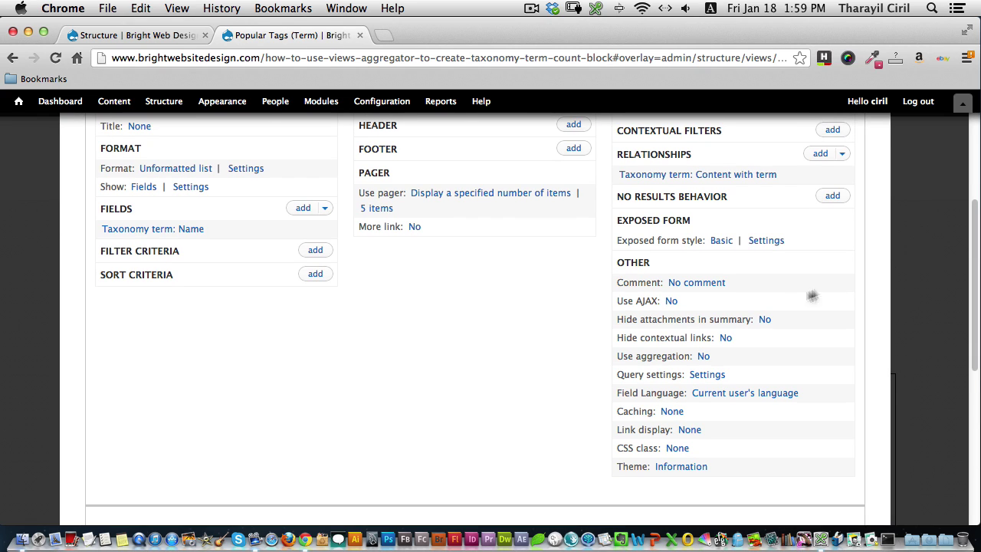
{"action": "left_click_drag", "start_coordinate": [616, 356], "coordinate": [680, 355]}
{"action": "left_click", "coordinate": [740, 357]}
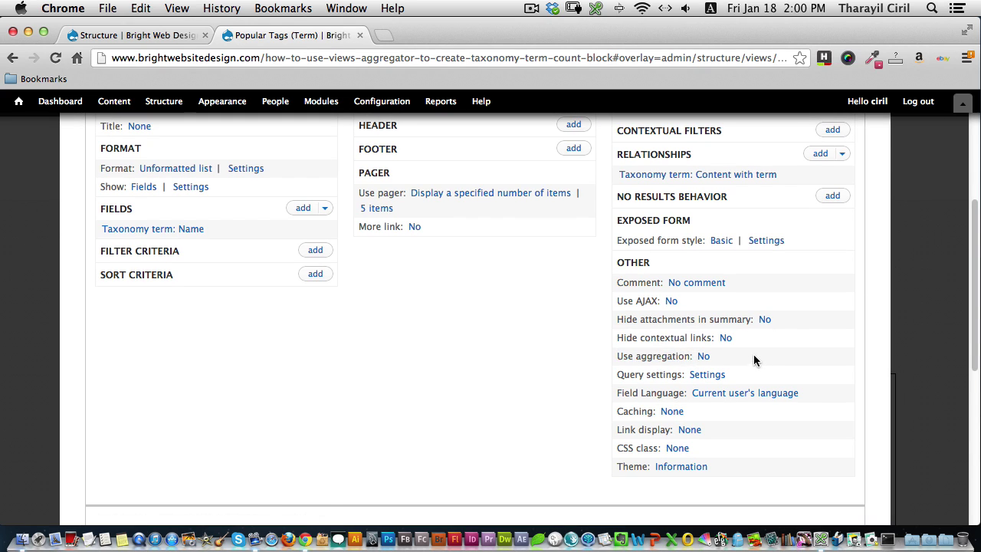
{"action": "left_click", "coordinate": [703, 356]}
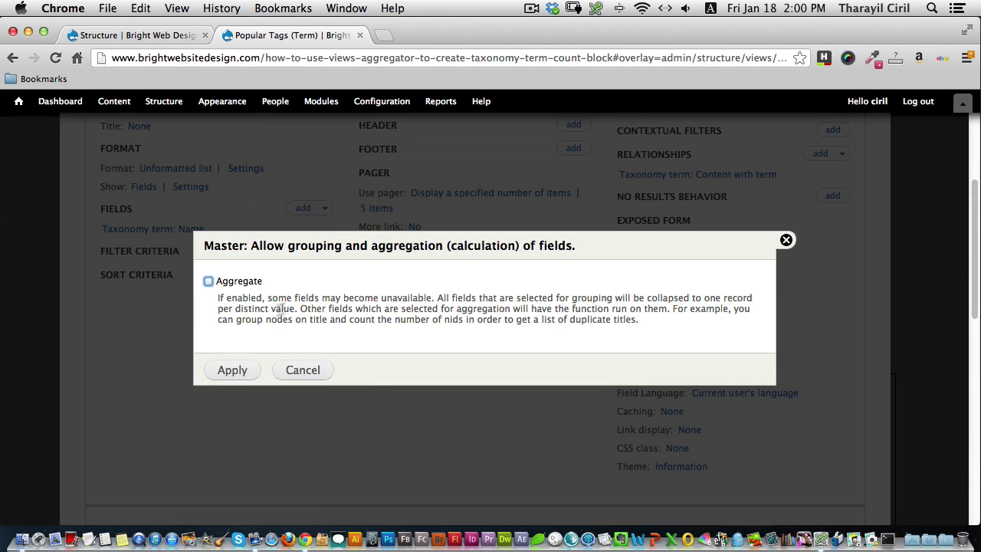
{"action": "left_click", "coordinate": [225, 284]}
{"action": "left_click", "coordinate": [234, 370]}
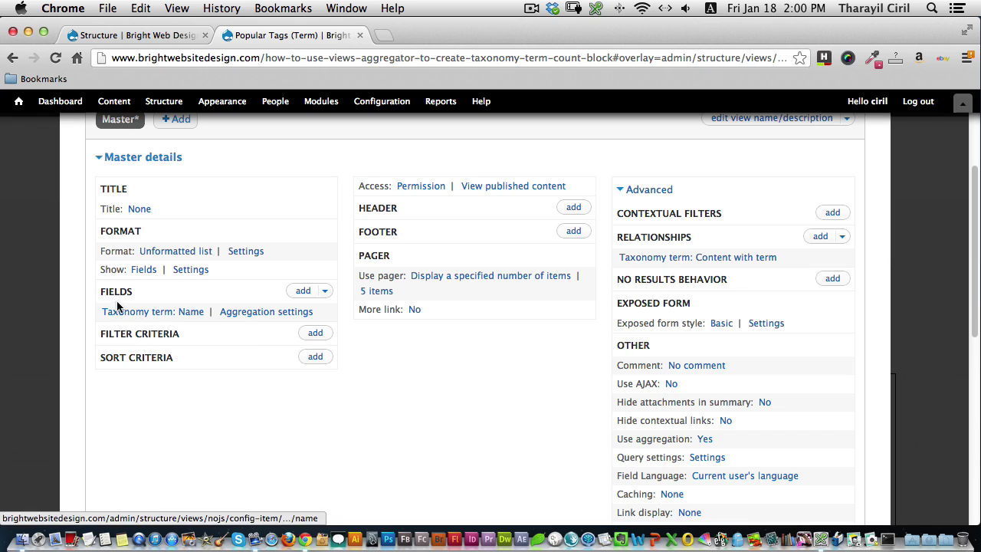
Step: Search the available fields for "ta" and add a second "Taxonomy term: Name" field to the view
{"action": "left_click", "coordinate": [275, 311]}
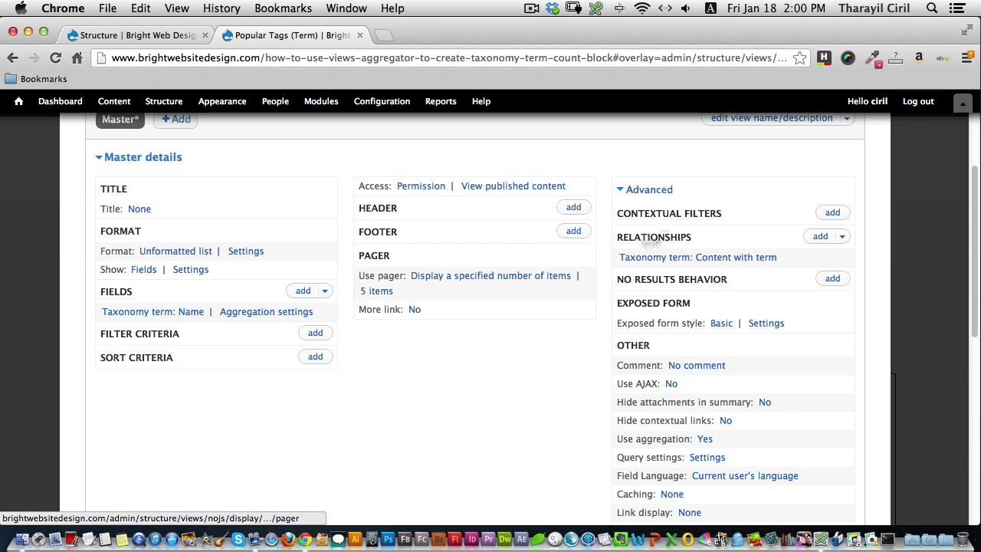
{"action": "scroll", "coordinate": [962, 278], "scroll_direction": "down", "scroll_amount": 2}
{"action": "scroll", "coordinate": [950, 345], "scroll_direction": "down", "scroll_amount": 10}
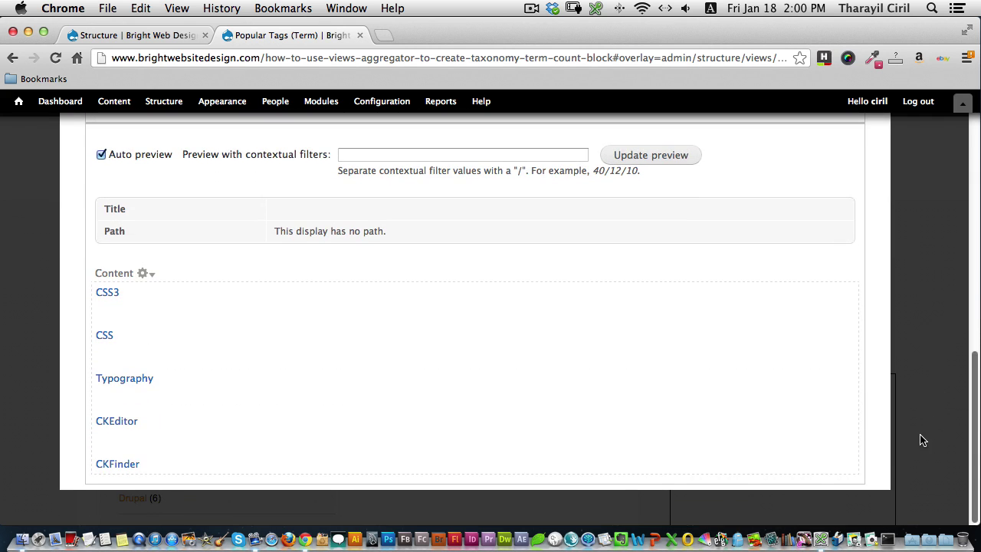
{"action": "scroll", "coordinate": [904, 345], "scroll_direction": "up", "scroll_amount": 10}
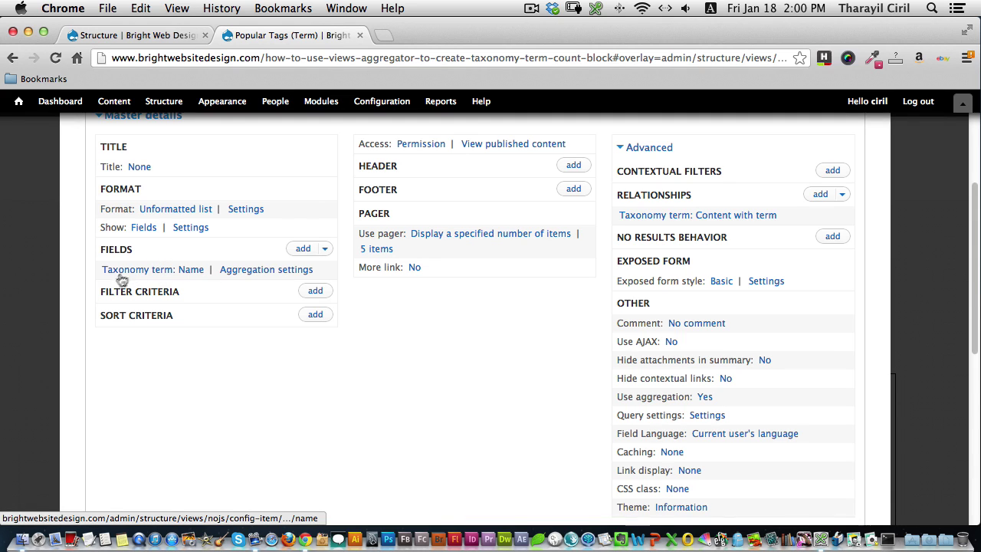
{"action": "left_click", "coordinate": [301, 254]}
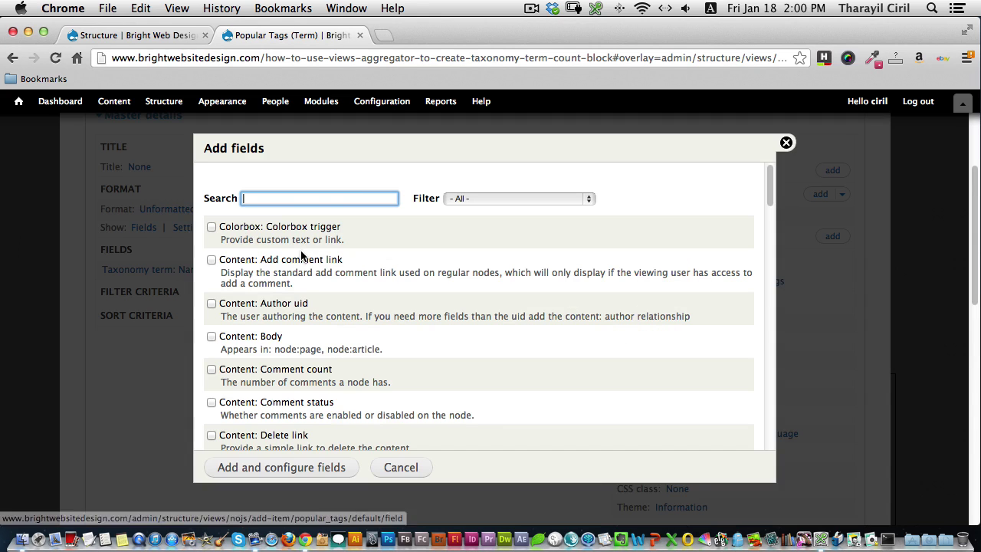
{"action": "type", "text": "ta"}
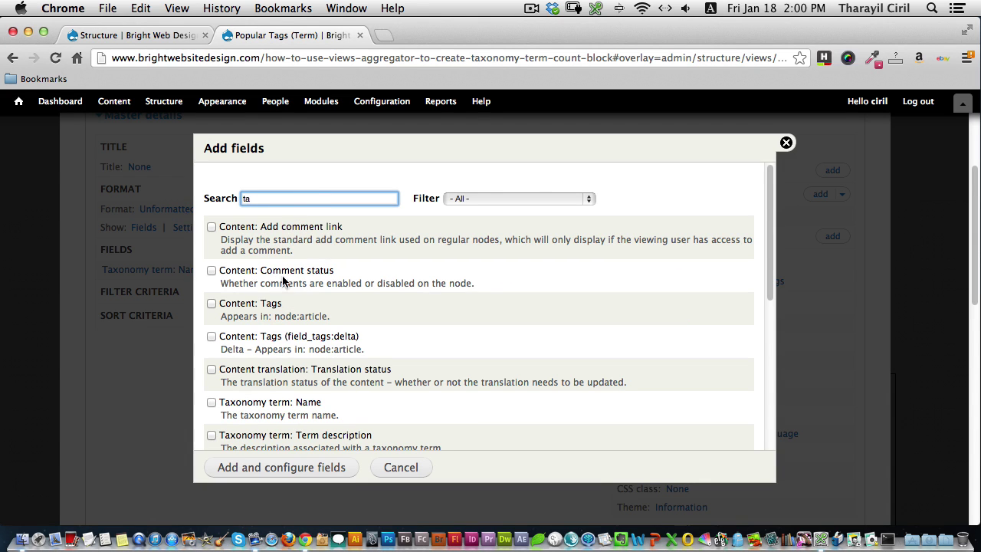
{"action": "left_click", "coordinate": [247, 405]}
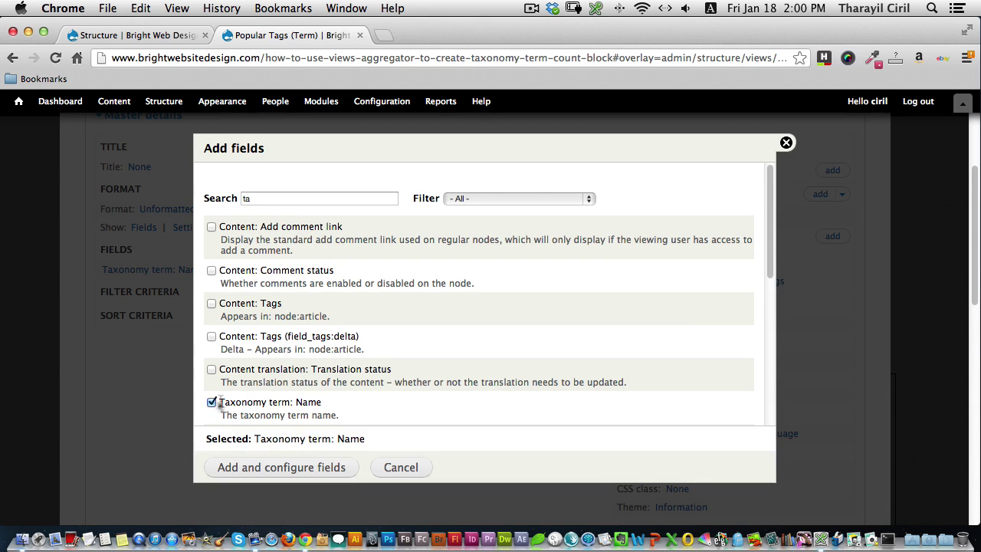
{"action": "left_click", "coordinate": [267, 474]}
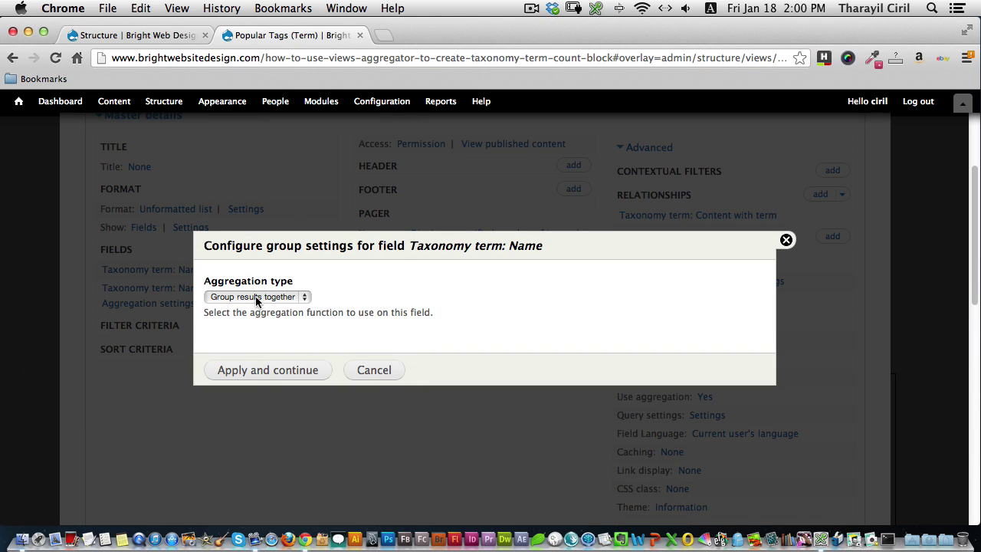
Step: Set the added Name field's aggregation type to Count and continue to its field configuration
{"action": "left_click", "coordinate": [258, 298]}
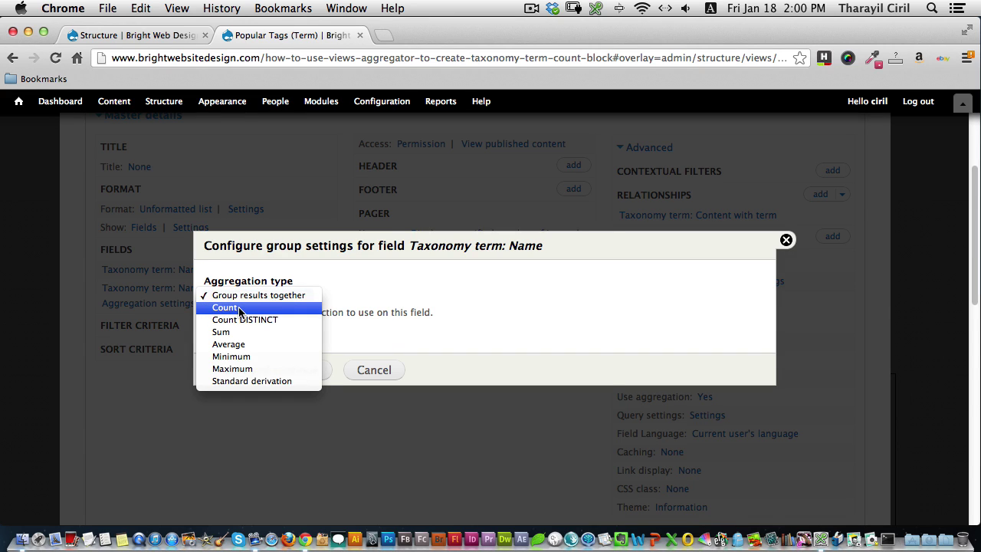
{"action": "left_click", "coordinate": [240, 310]}
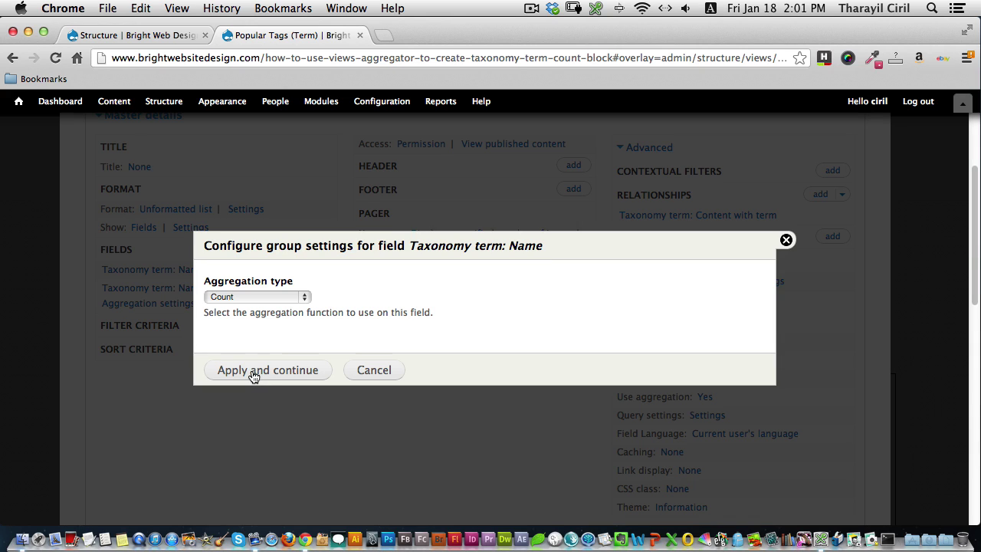
{"action": "left_click", "coordinate": [269, 302]}
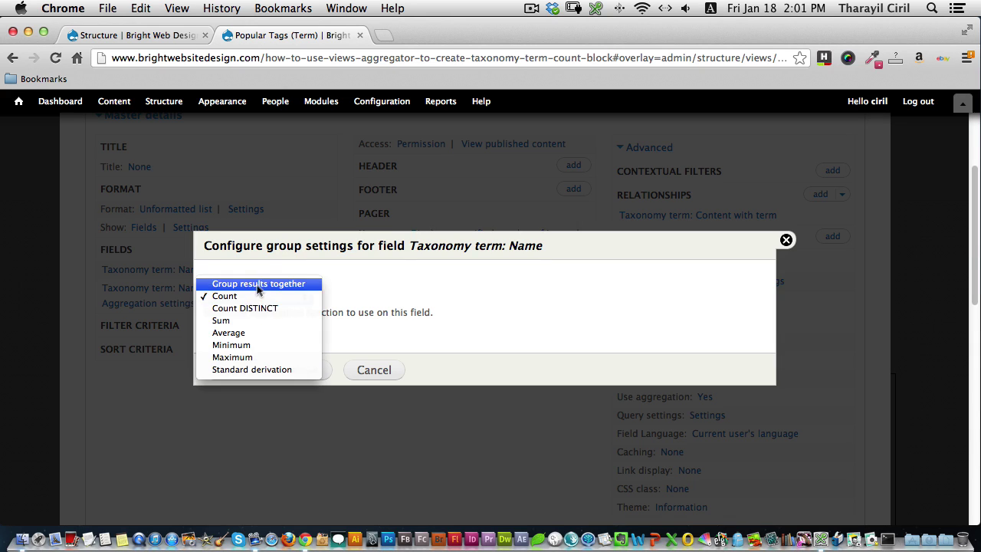
{"action": "left_click", "coordinate": [264, 285]}
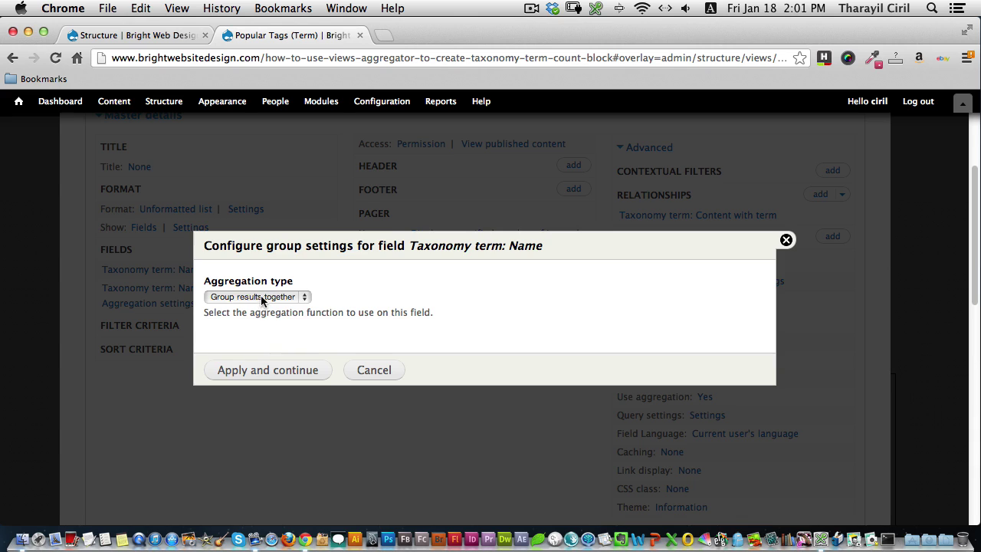
{"action": "left_click", "coordinate": [261, 298]}
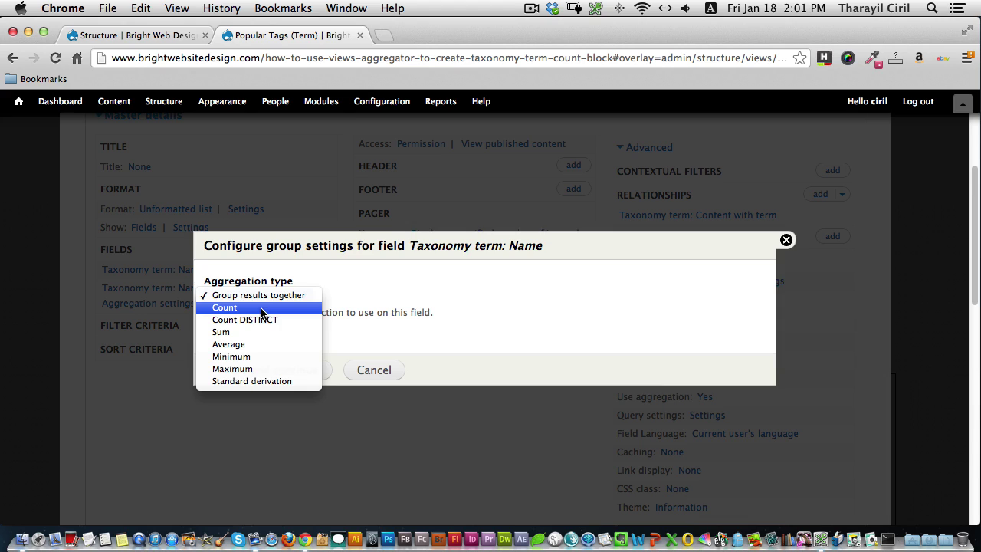
{"action": "left_click", "coordinate": [264, 308]}
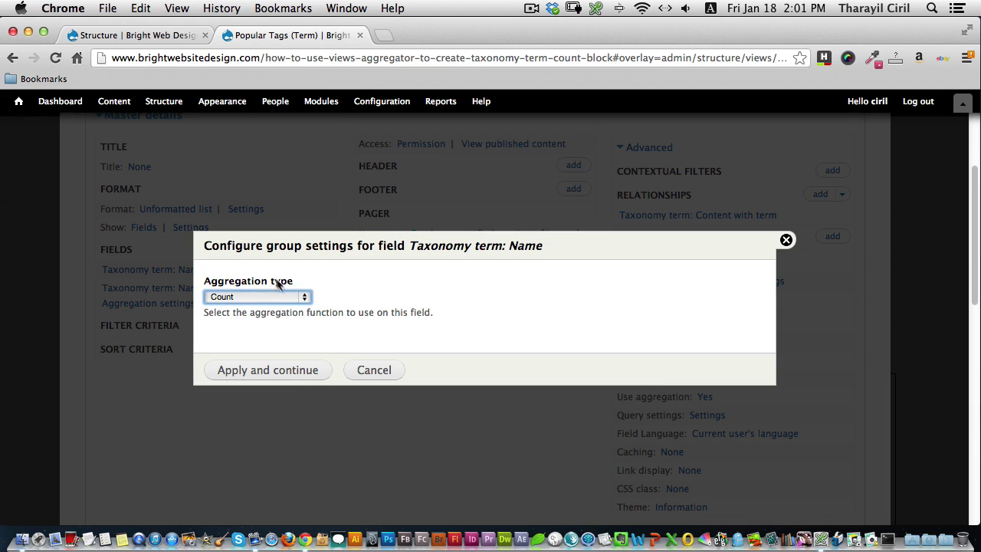
{"action": "left_click", "coordinate": [270, 373]}
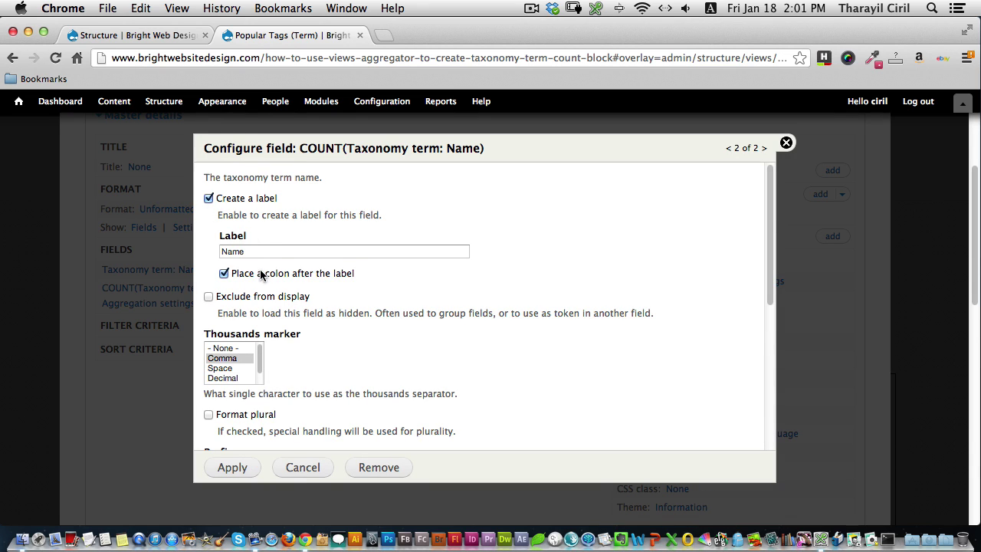
Step: Remove the count field's label, set its prefix to "(" and its suffix to ")", and apply the configuration
{"action": "left_click", "coordinate": [208, 199]}
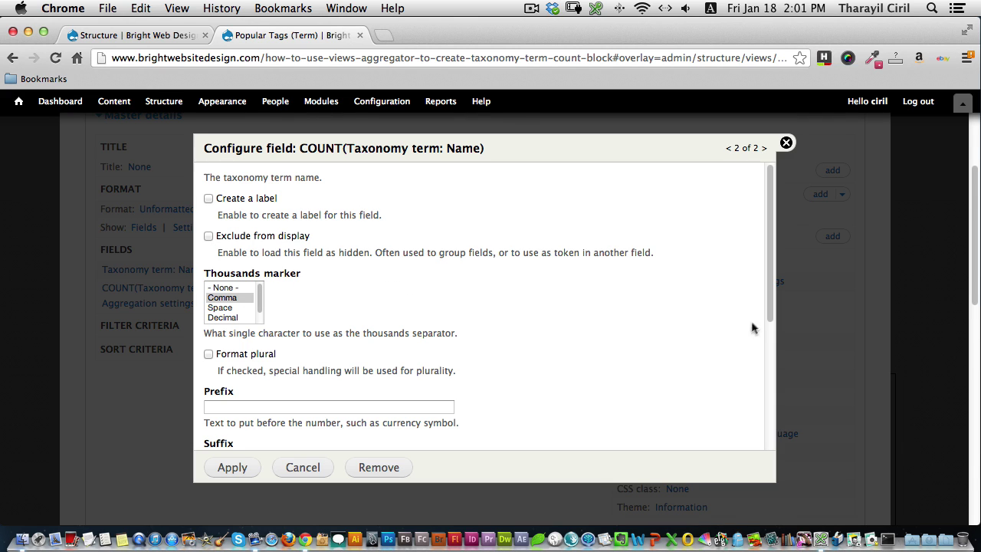
{"action": "left_click_drag", "start_coordinate": [766, 308], "coordinate": [767, 319]}
{"action": "scroll", "coordinate": [766, 322], "scroll_direction": "down", "scroll_amount": 2}
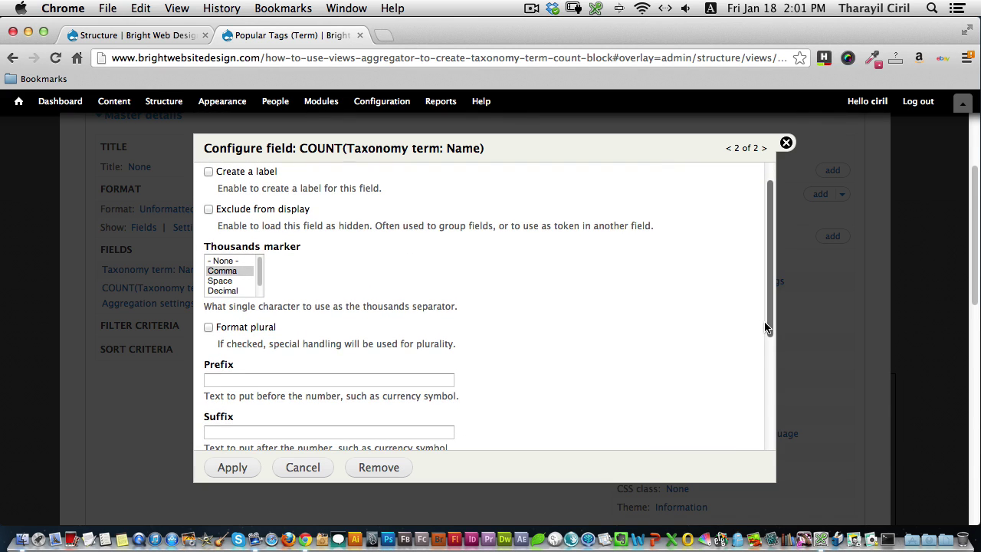
{"action": "scroll", "coordinate": [763, 326], "scroll_direction": "down", "scroll_amount": 2}
{"action": "scroll", "coordinate": [759, 337], "scroll_direction": "down", "scroll_amount": 3}
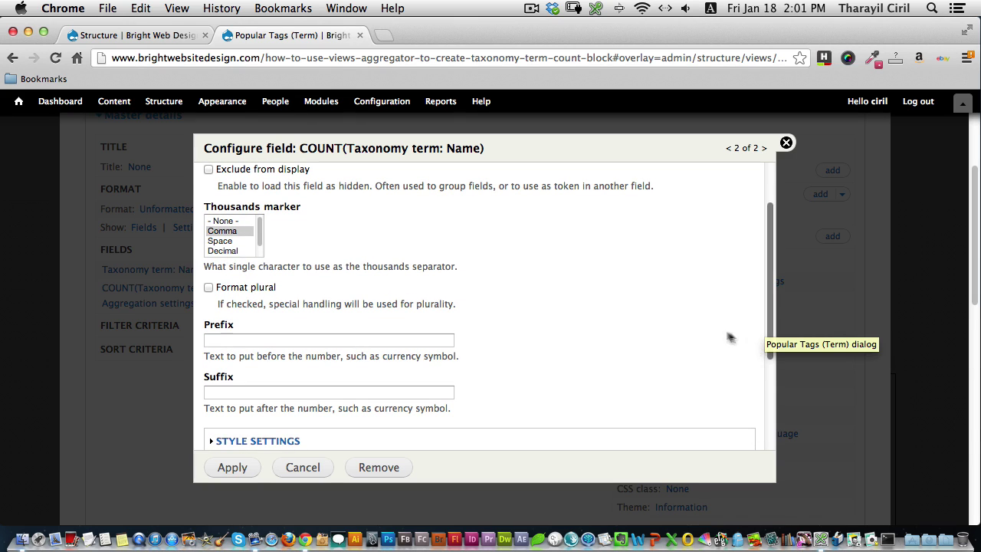
{"action": "left_click", "coordinate": [233, 231]}
{"action": "left_click", "coordinate": [263, 340]}
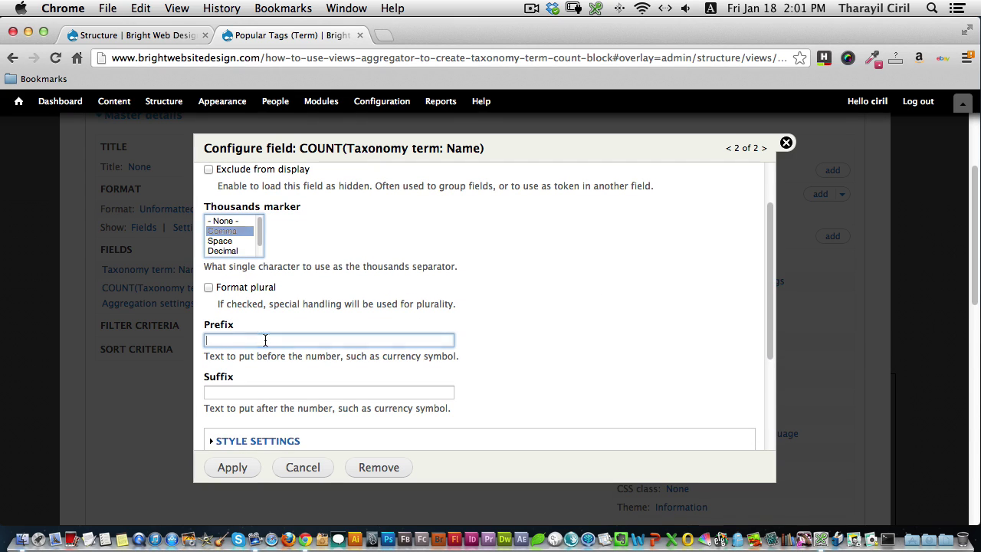
{"action": "left_click", "coordinate": [247, 389]}
{"action": "left_click_drag", "start_coordinate": [770, 358], "coordinate": [769, 370]}
{"action": "left_click", "coordinate": [289, 322]}
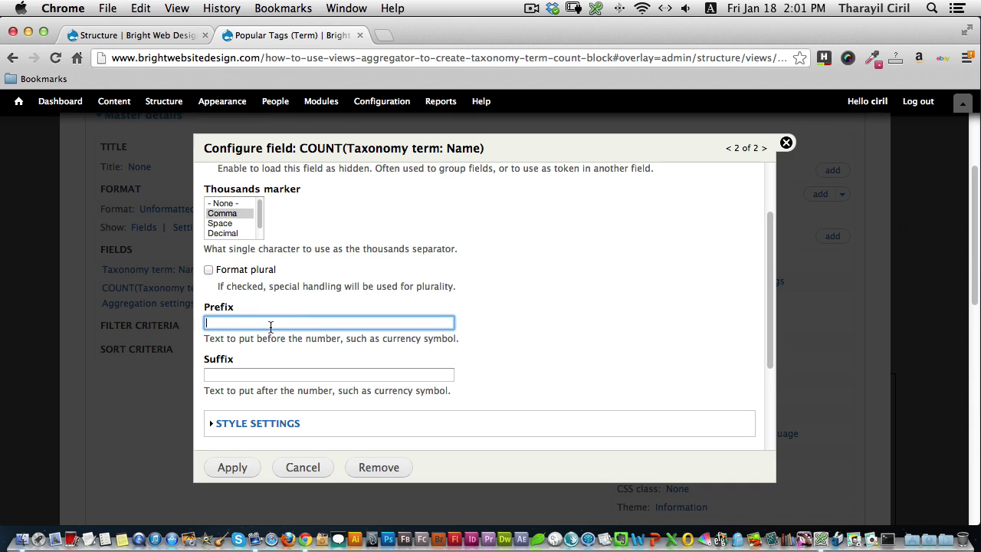
{"action": "left_click", "coordinate": [238, 371]}
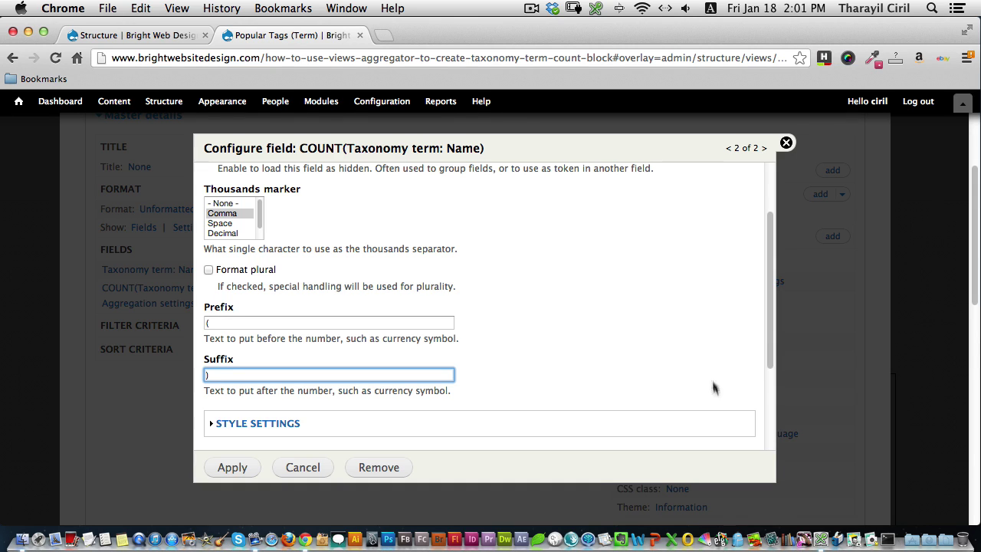
{"action": "left_click_drag", "start_coordinate": [764, 331], "coordinate": [762, 353]}
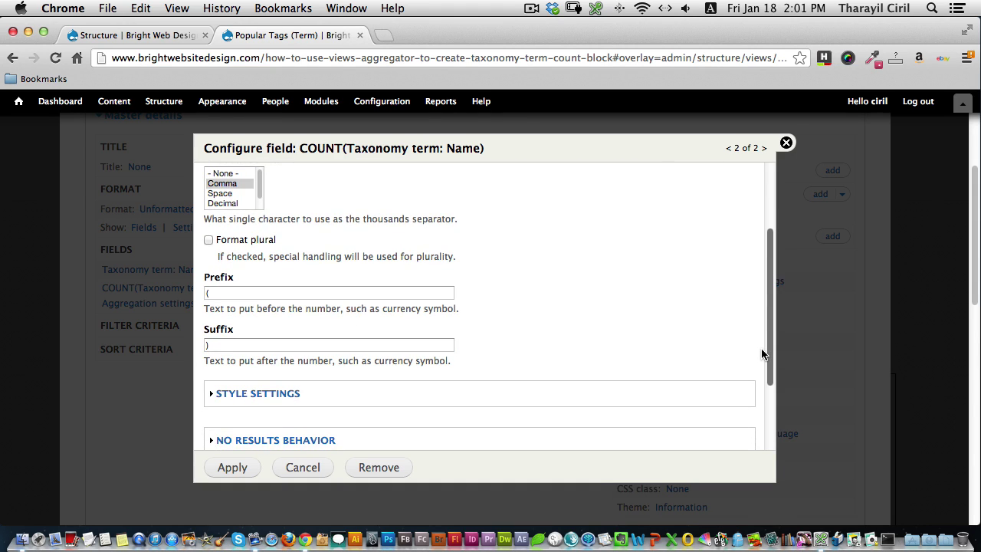
{"action": "scroll", "coordinate": [763, 354], "scroll_direction": "down", "scroll_amount": 1}
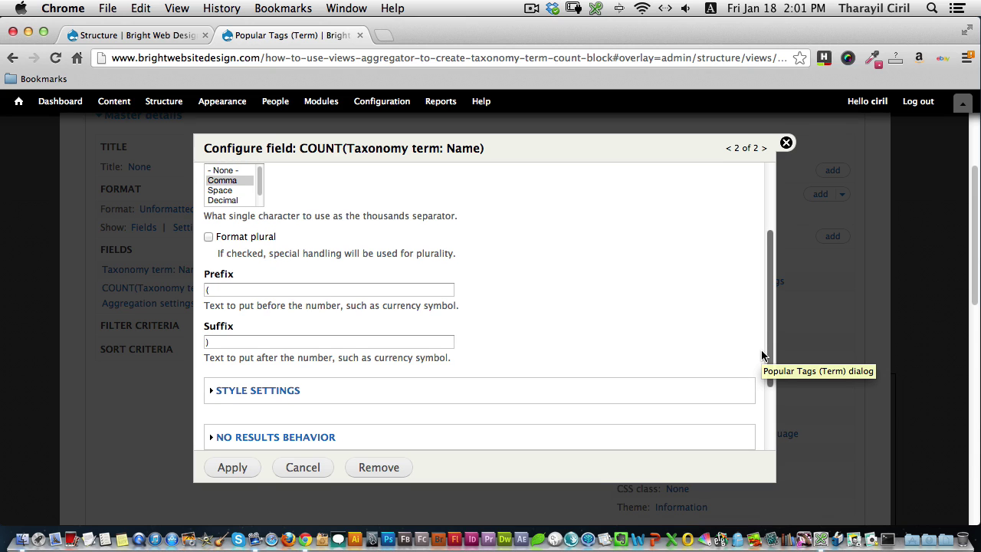
{"action": "scroll", "coordinate": [762, 354], "scroll_direction": "down", "scroll_amount": 5}
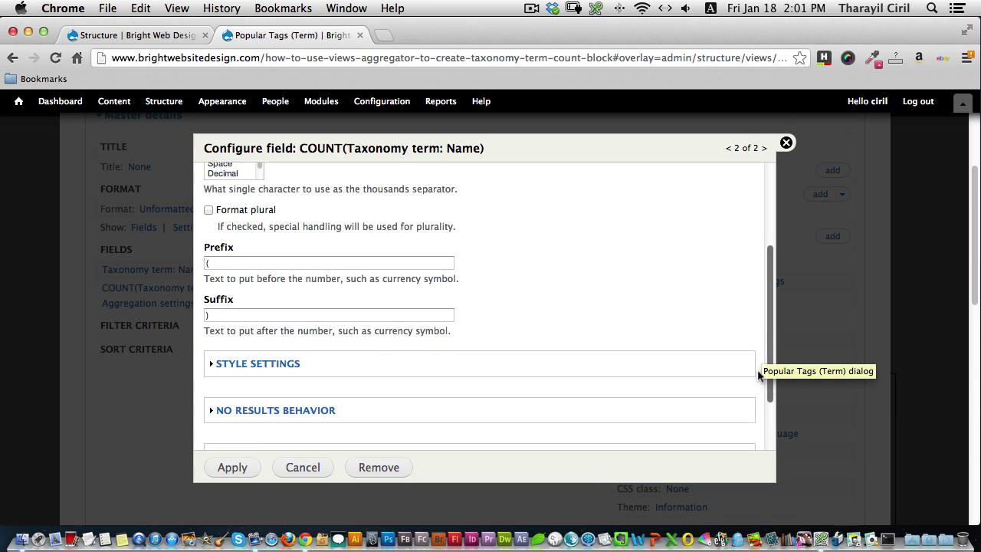
{"action": "left_click", "coordinate": [233, 467]}
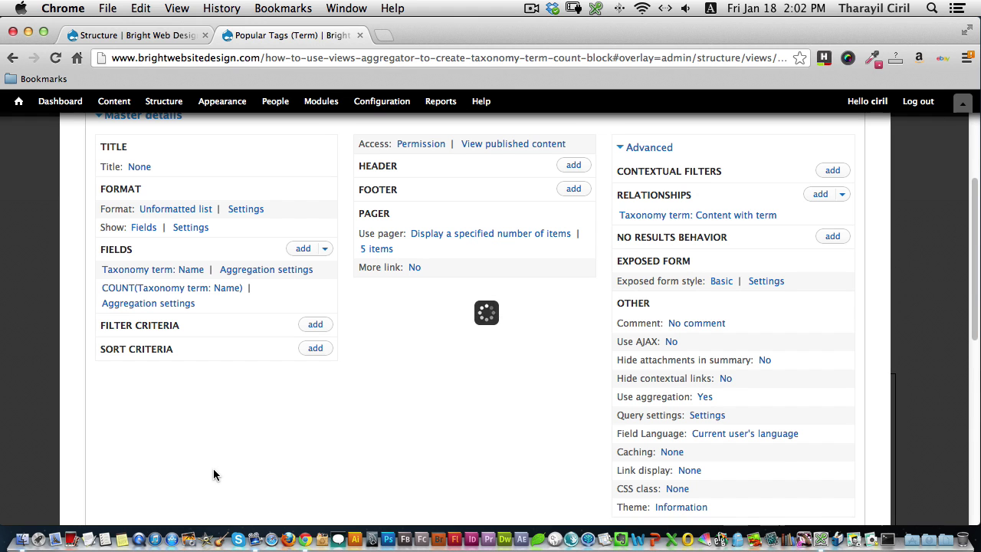
Step: Examine the preview for the order of the terms and the count shown under each one
{"action": "left_click_drag", "start_coordinate": [969, 281], "coordinate": [906, 463]}
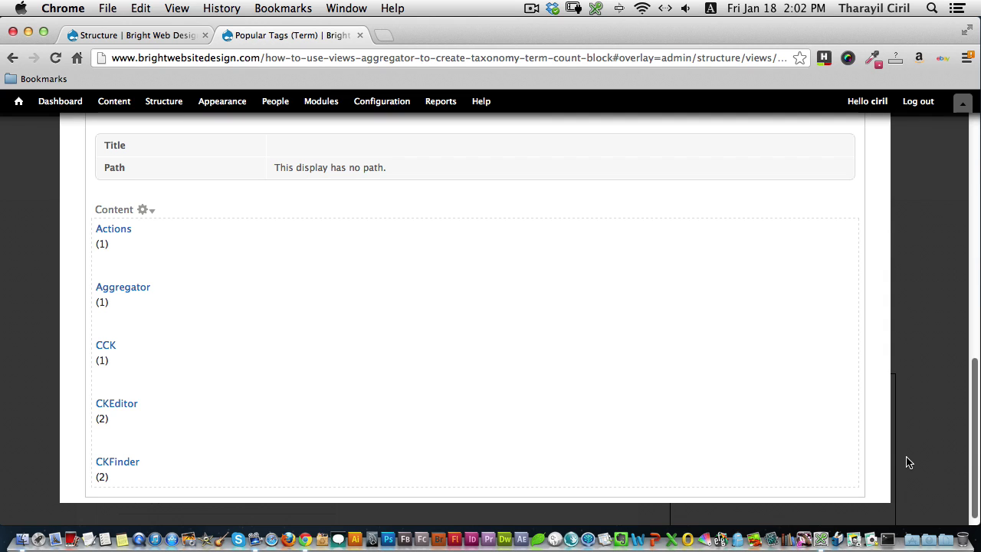
{"action": "scroll", "coordinate": [909, 460], "scroll_direction": "up", "scroll_amount": 1}
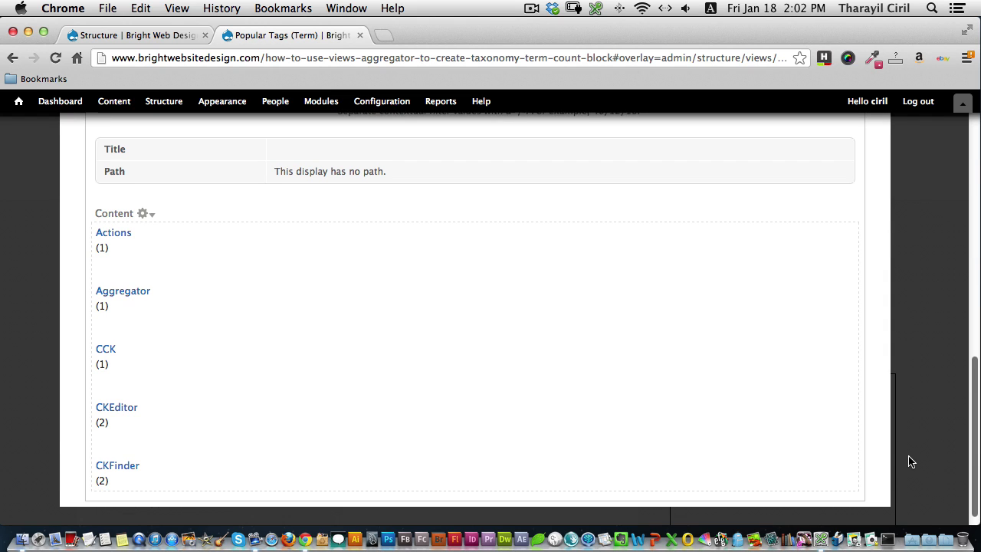
{"action": "scroll", "coordinate": [911, 460], "scroll_direction": "up", "scroll_amount": 1}
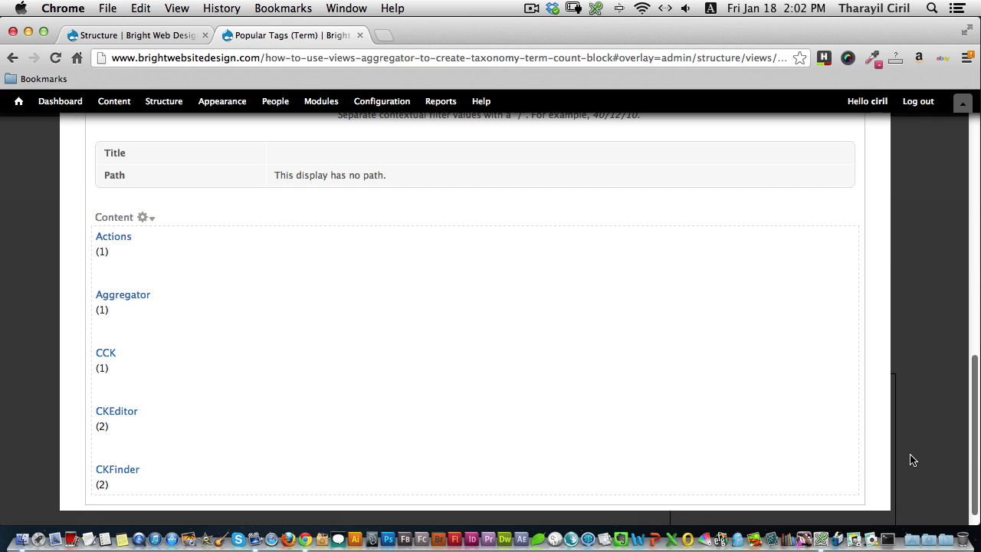
{"action": "scroll", "coordinate": [912, 460], "scroll_direction": "up", "scroll_amount": 2}
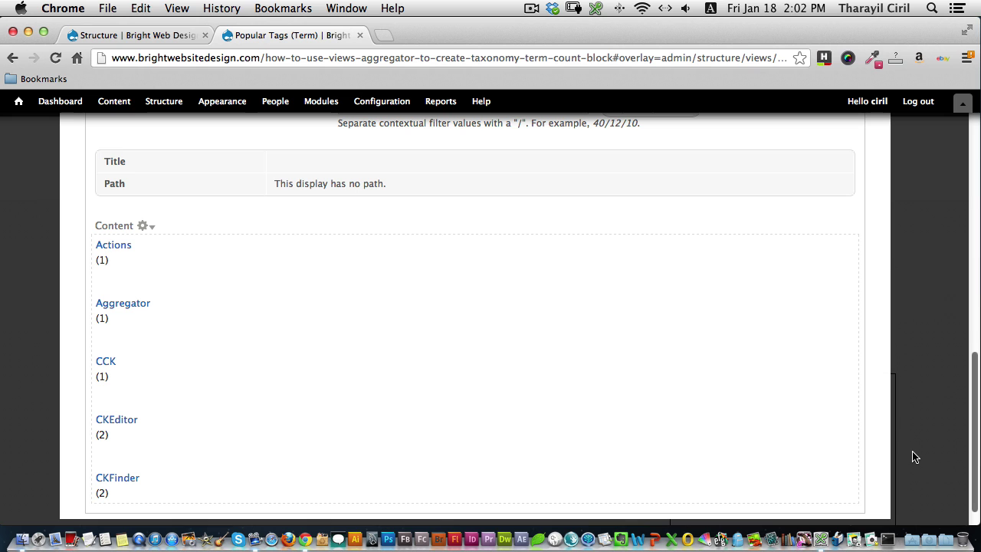
{"action": "scroll", "coordinate": [912, 458], "scroll_direction": "down", "scroll_amount": 2}
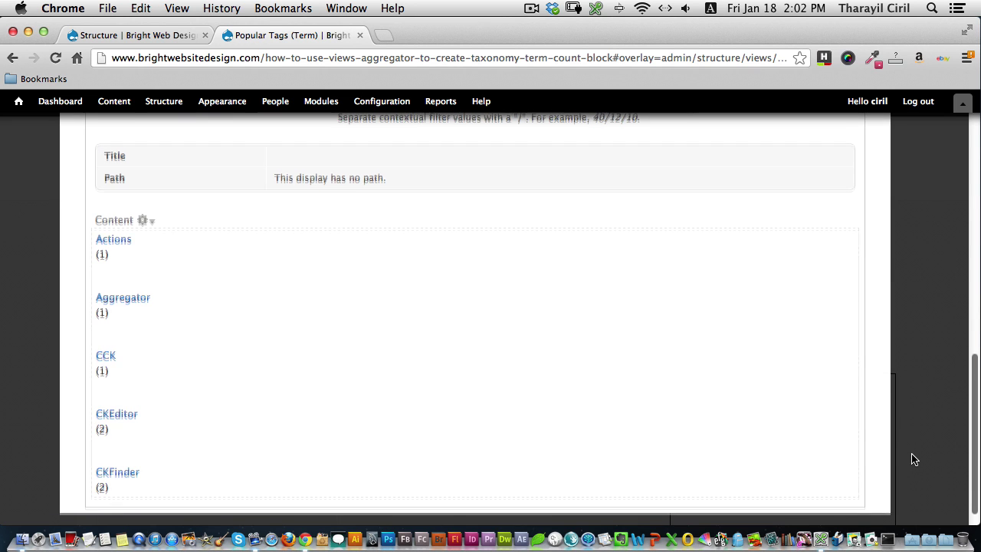
{"action": "scroll", "coordinate": [910, 460], "scroll_direction": "up", "scroll_amount": 5}
{"action": "scroll", "coordinate": [908, 337], "scroll_direction": "up", "scroll_amount": 5}
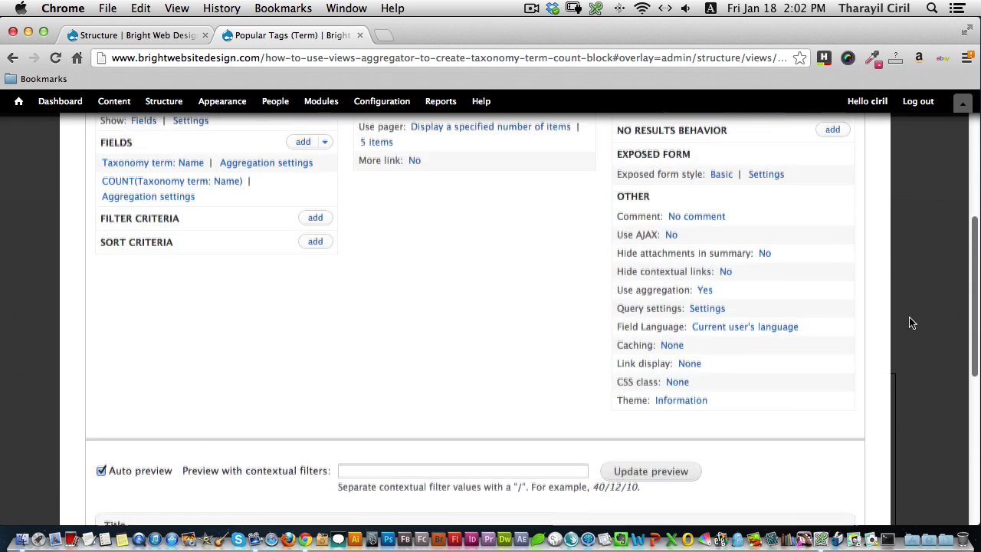
{"action": "scroll", "coordinate": [912, 314], "scroll_direction": "down", "scroll_amount": 6}
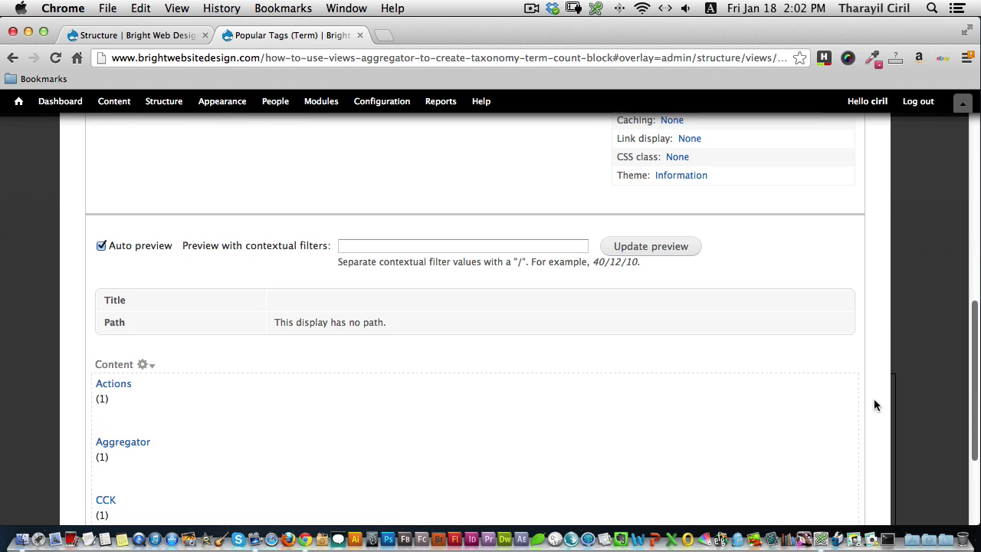
{"action": "scroll", "coordinate": [873, 402], "scroll_direction": "down", "scroll_amount": 1}
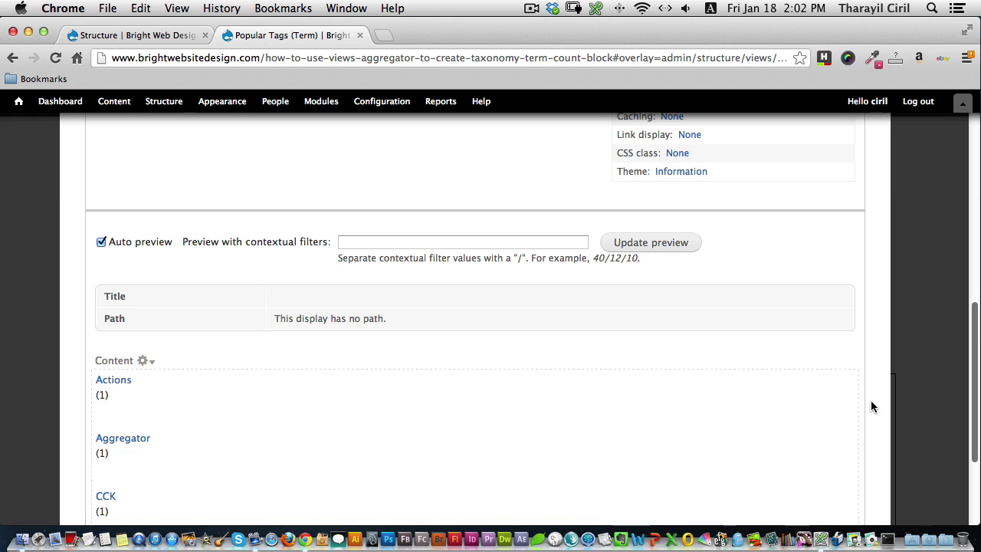
Step: Search the available sort criteria for "ta" and add "Taxonomy term: Term ID" as a sort criterion
{"action": "scroll", "coordinate": [873, 375], "scroll_direction": "up", "scroll_amount": 5}
{"action": "scroll", "coordinate": [885, 295], "scroll_direction": "up", "scroll_amount": 2}
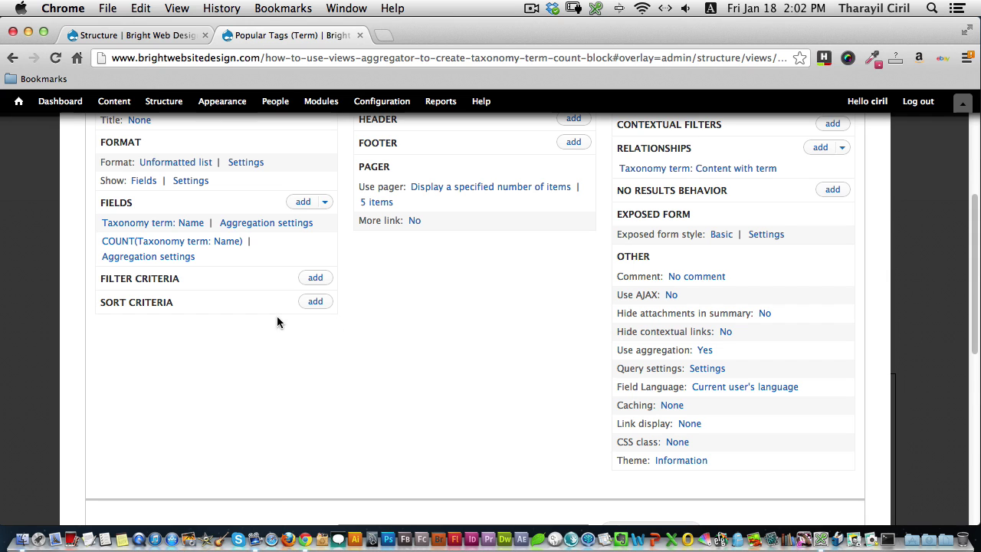
{"action": "left_click", "coordinate": [314, 303]}
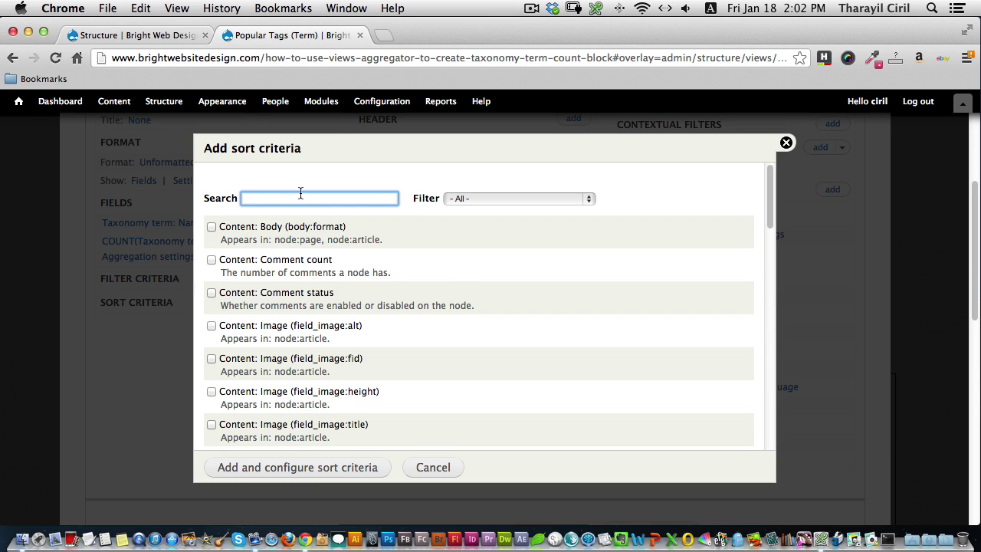
{"action": "type", "text": "ta"}
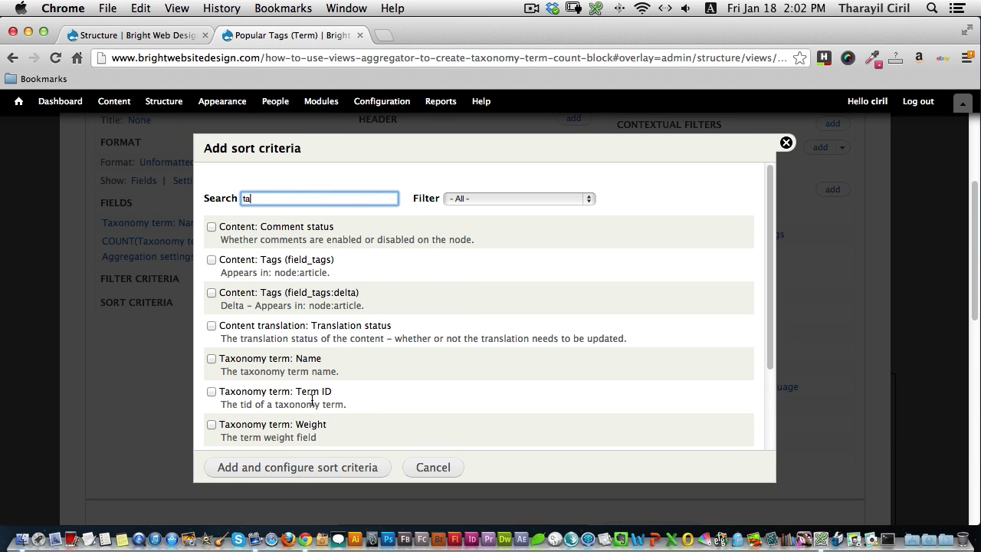
{"action": "left_click_drag", "start_coordinate": [205, 366], "coordinate": [324, 373]}
{"action": "left_click", "coordinate": [321, 372]}
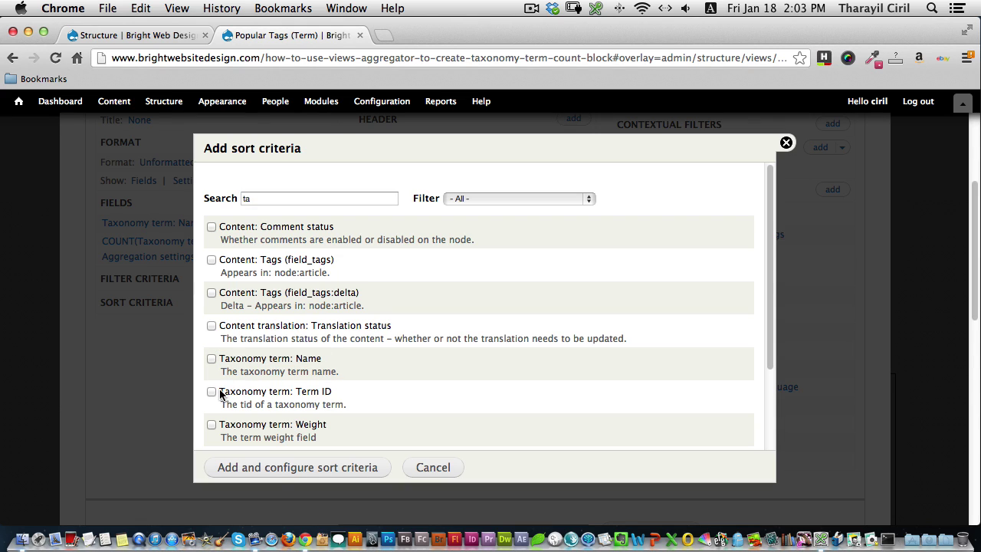
{"action": "left_click_drag", "start_coordinate": [222, 395], "coordinate": [340, 400]}
{"action": "left_click", "coordinate": [340, 400]}
{"action": "left_click", "coordinate": [211, 392]}
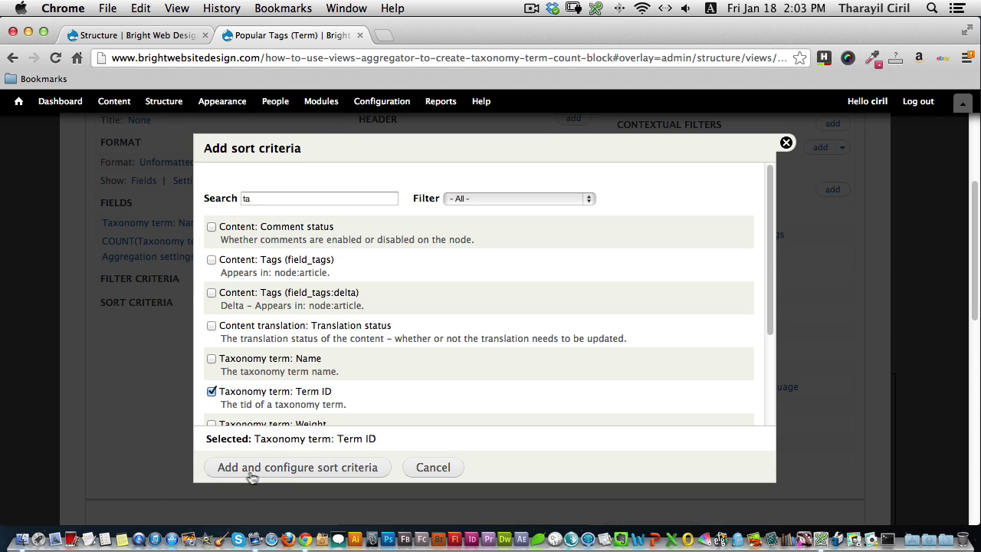
{"action": "left_click", "coordinate": [285, 471]}
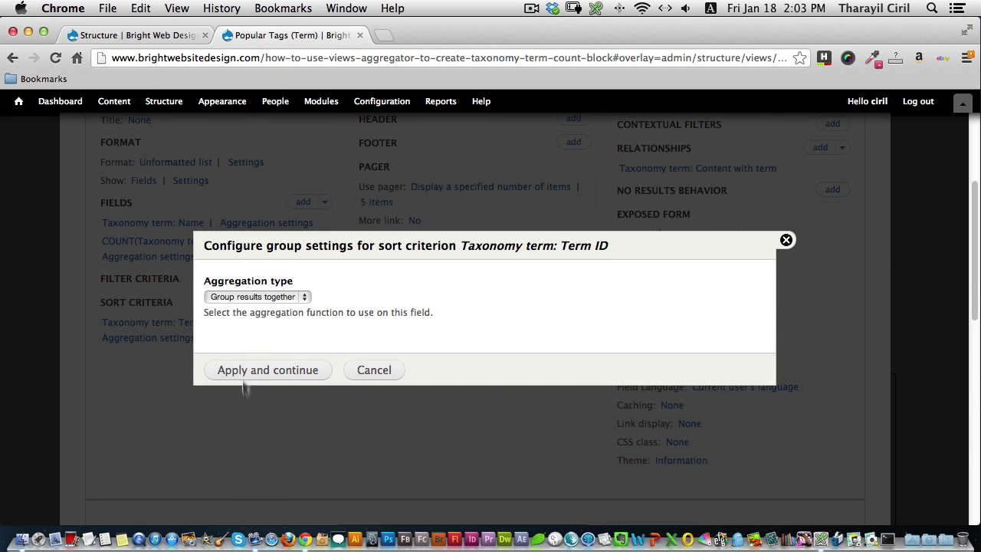
Step: Set the Term ID sort criterion's aggregation type to Count, make it sort descending, and apply it
{"action": "left_click", "coordinate": [273, 300]}
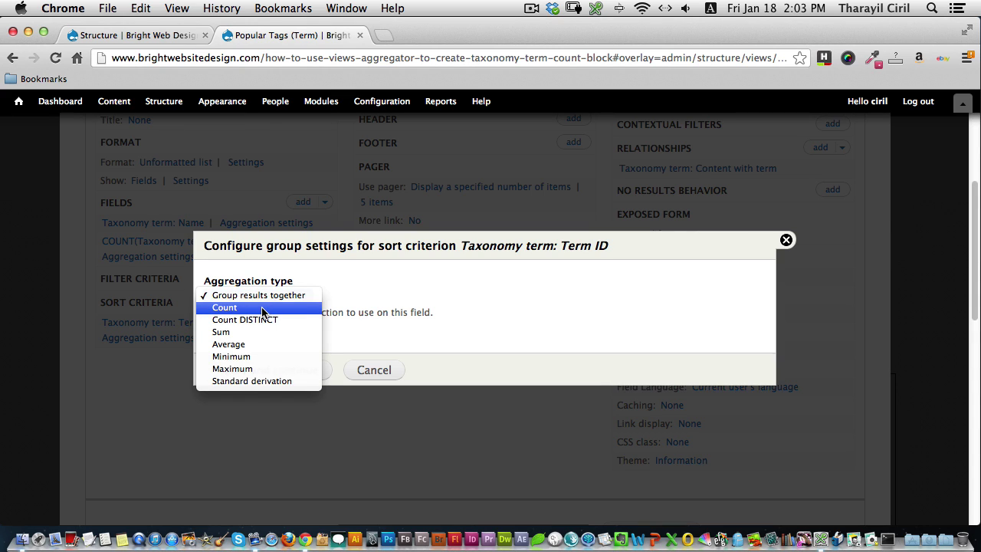
{"action": "left_click", "coordinate": [262, 308]}
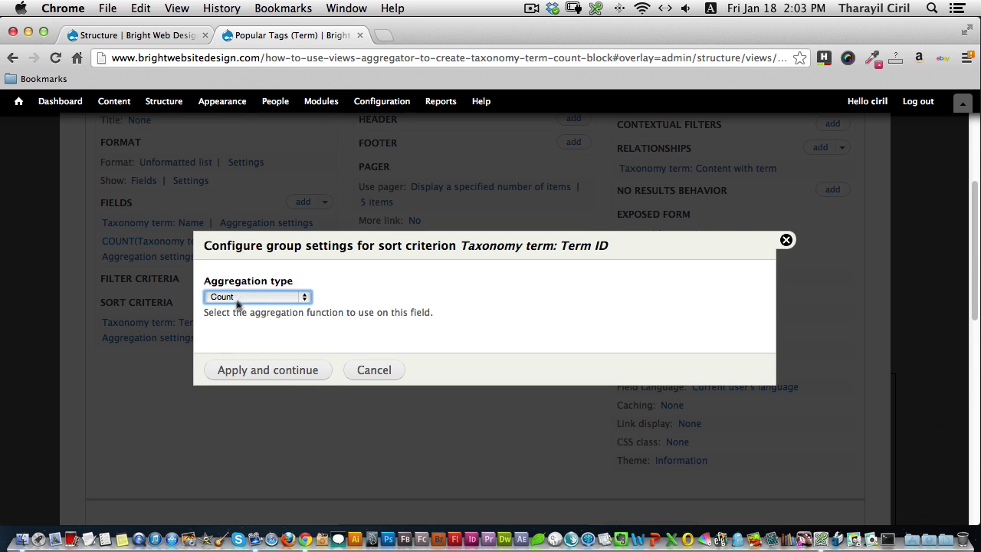
{"action": "left_click", "coordinate": [280, 373]}
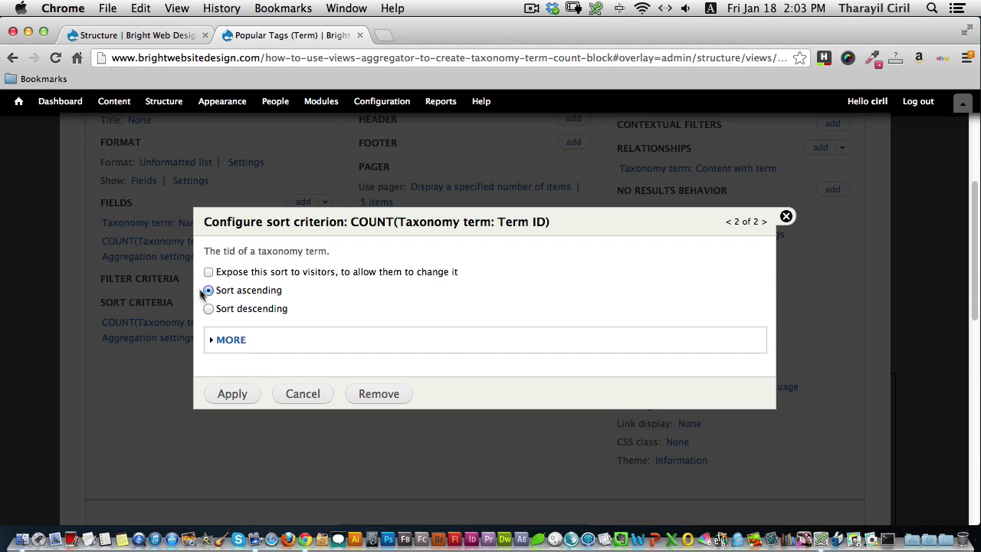
{"action": "left_click", "coordinate": [253, 310]}
{"action": "left_click", "coordinate": [235, 394]}
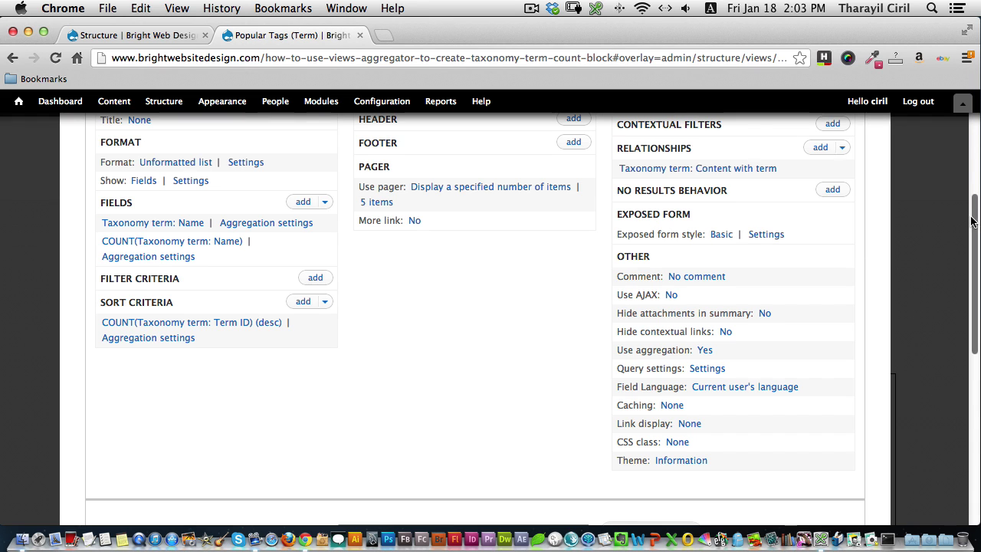
Step: Examine the preview for the order and counts of the terms, and review the view's settings
{"action": "scroll", "coordinate": [962, 291], "scroll_direction": "down", "scroll_amount": 5}
{"action": "scroll", "coordinate": [962, 291], "scroll_direction": "down", "scroll_amount": 5}
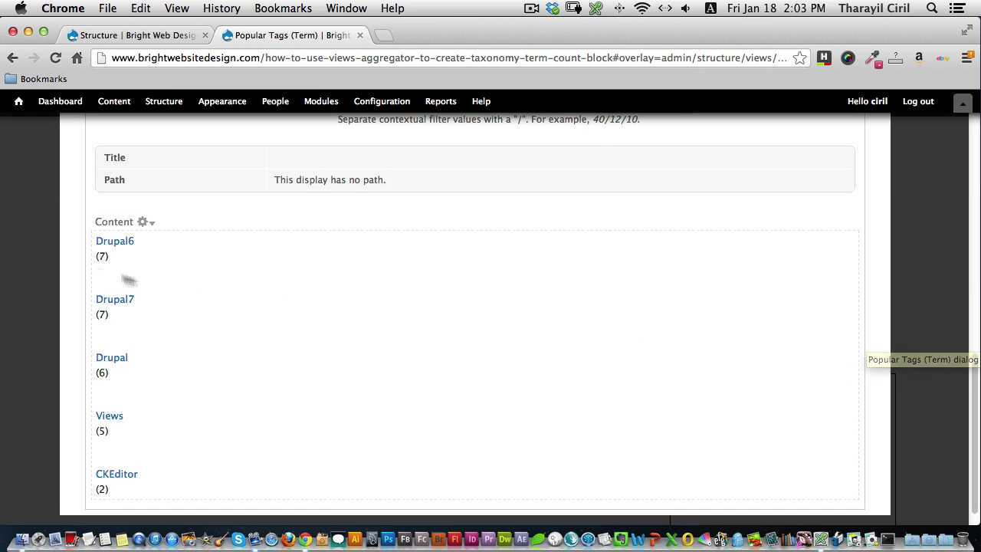
{"action": "left_click_drag", "start_coordinate": [108, 255], "coordinate": [96, 256]}
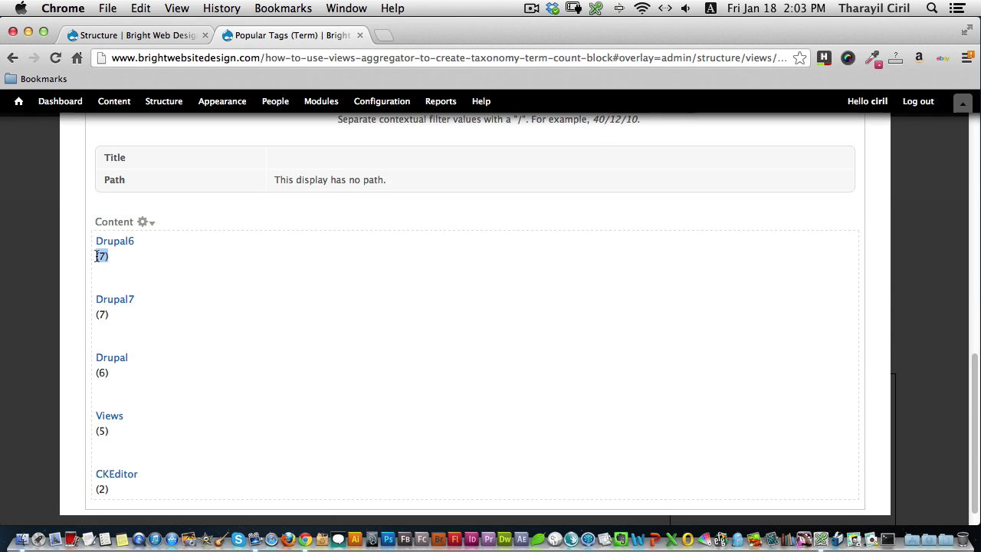
{"action": "left_click", "coordinate": [166, 256]}
{"action": "left_click_drag", "start_coordinate": [109, 487], "coordinate": [94, 489]}
{"action": "left_click", "coordinate": [579, 396]}
{"action": "scroll", "coordinate": [944, 278], "scroll_direction": "up", "scroll_amount": 5}
{"action": "scroll", "coordinate": [944, 278], "scroll_direction": "up", "scroll_amount": 1}
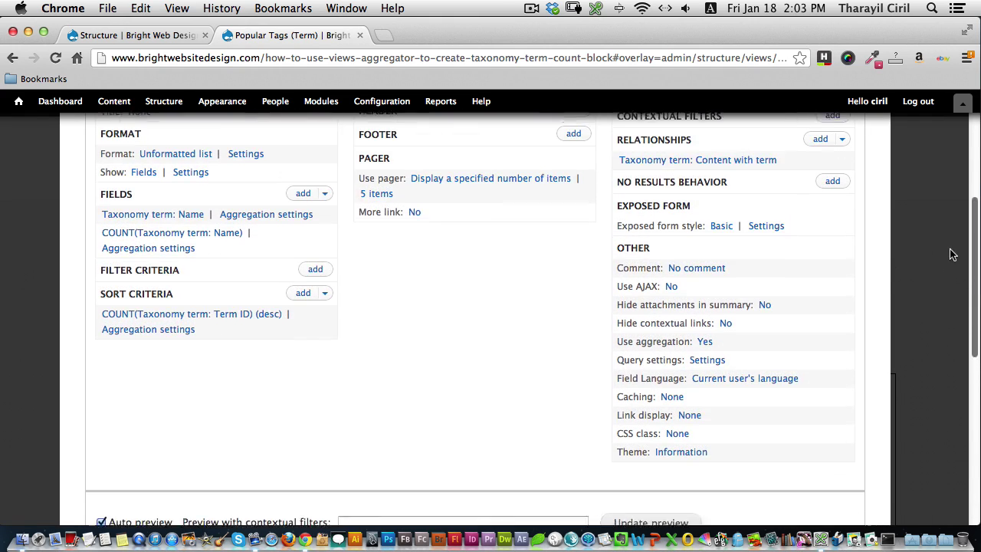
{"action": "scroll", "coordinate": [890, 422], "scroll_direction": "down", "scroll_amount": 6}
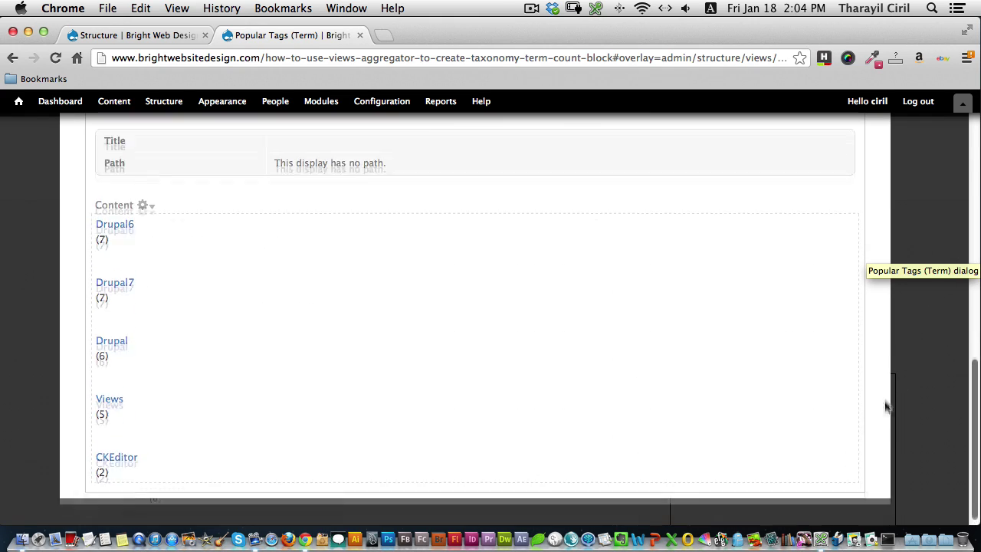
{"action": "scroll", "coordinate": [885, 404], "scroll_direction": "up", "scroll_amount": 10}
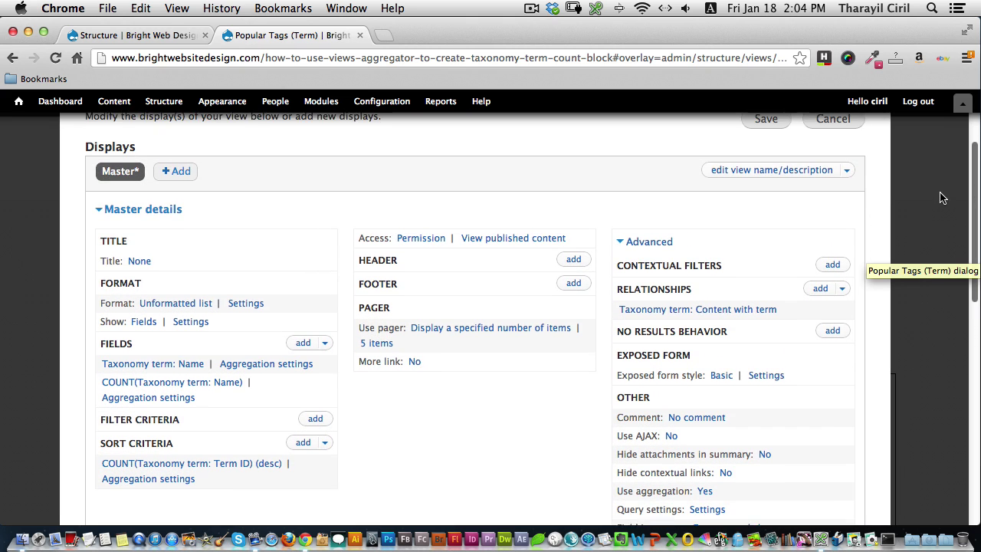
{"action": "scroll", "coordinate": [940, 201], "scroll_direction": "up", "scroll_amount": 1}
{"action": "scroll", "coordinate": [942, 205], "scroll_direction": "down", "scroll_amount": 1}
{"action": "scroll", "coordinate": [942, 205], "scroll_direction": "down", "scroll_amount": 1}
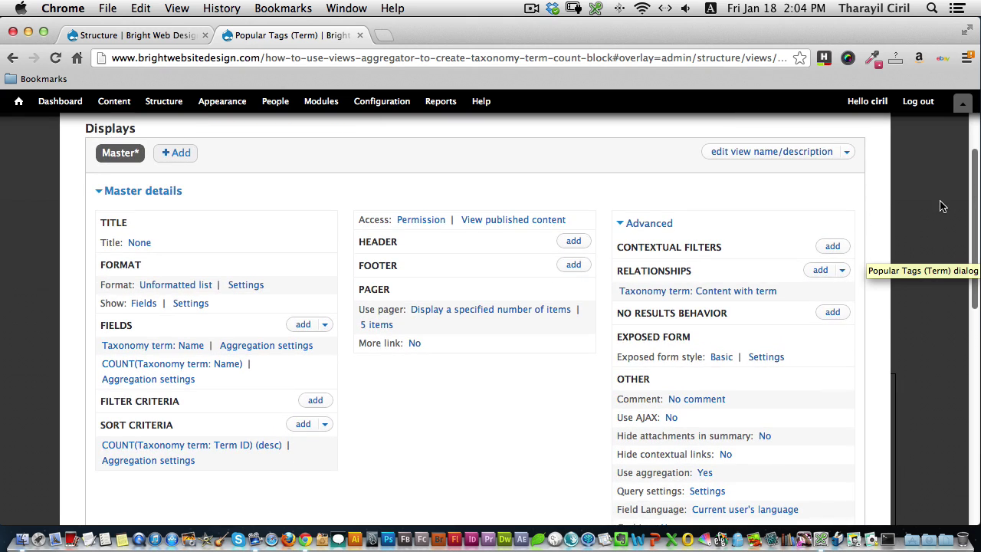
{"action": "scroll", "coordinate": [942, 203], "scroll_direction": "up", "scroll_amount": 1}
{"action": "scroll", "coordinate": [942, 200], "scroll_direction": "down", "scroll_amount": 1}
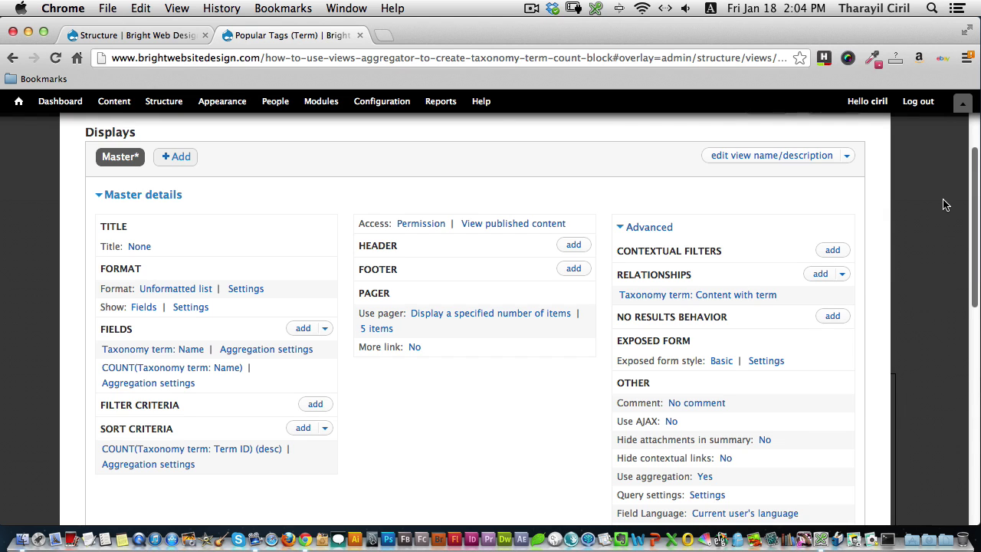
Step: Change the view's format from an unformatted list to an HTML list and review its style options
{"action": "scroll", "coordinate": [945, 205], "scroll_direction": "down", "scroll_amount": 3}
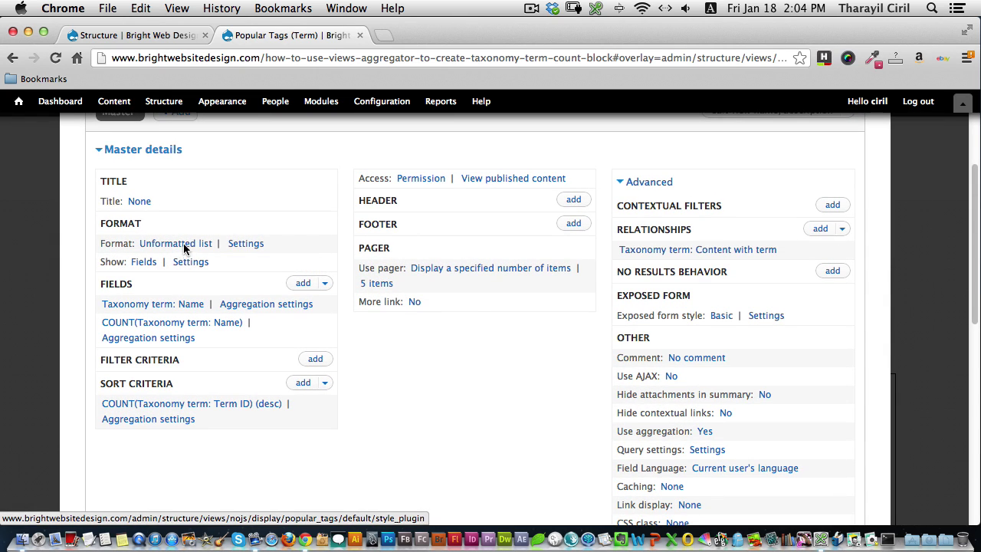
{"action": "left_click", "coordinate": [178, 246]}
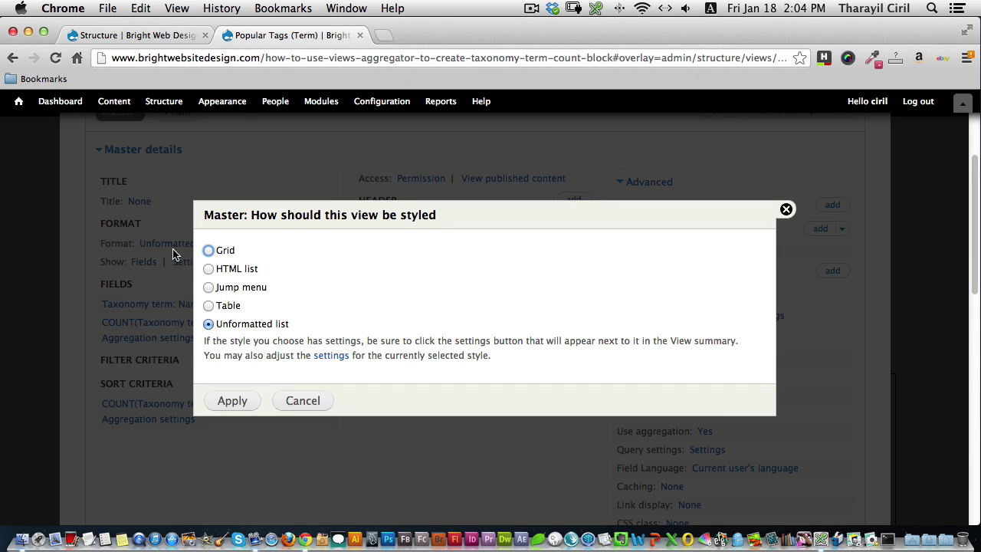
{"action": "left_click", "coordinate": [209, 269]}
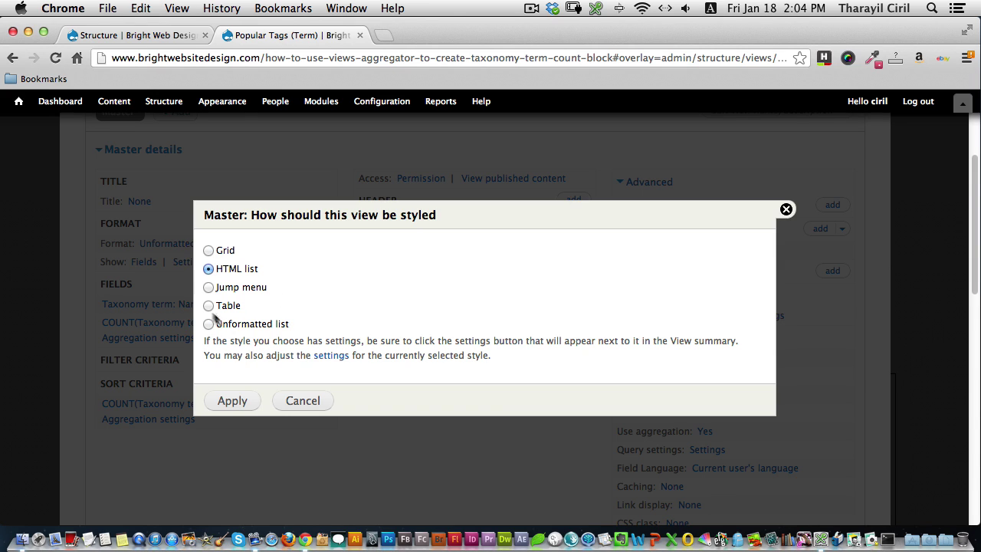
{"action": "left_click", "coordinate": [232, 401]}
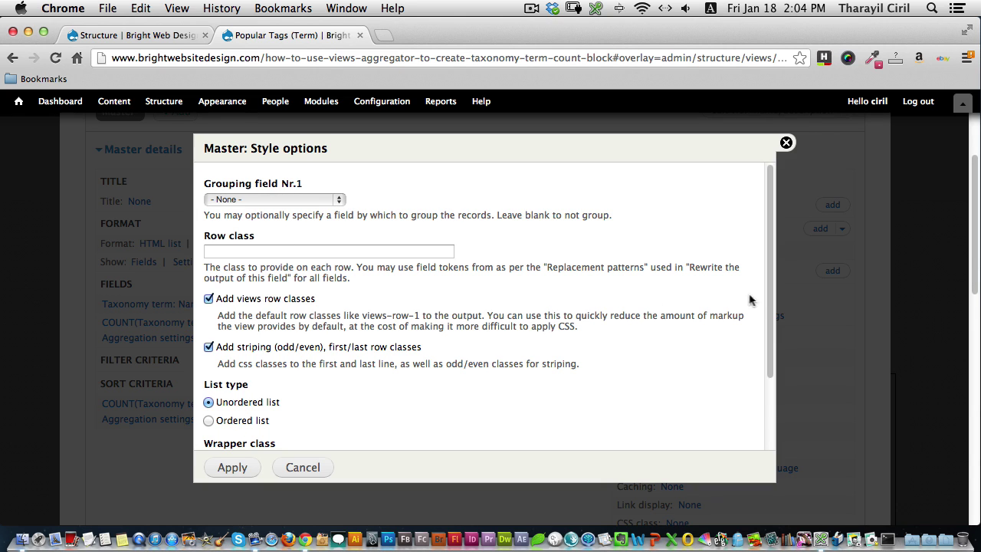
{"action": "scroll", "coordinate": [750, 300], "scroll_direction": "down", "scroll_amount": 3}
{"action": "scroll", "coordinate": [741, 383], "scroll_direction": "up", "scroll_amount": 3}
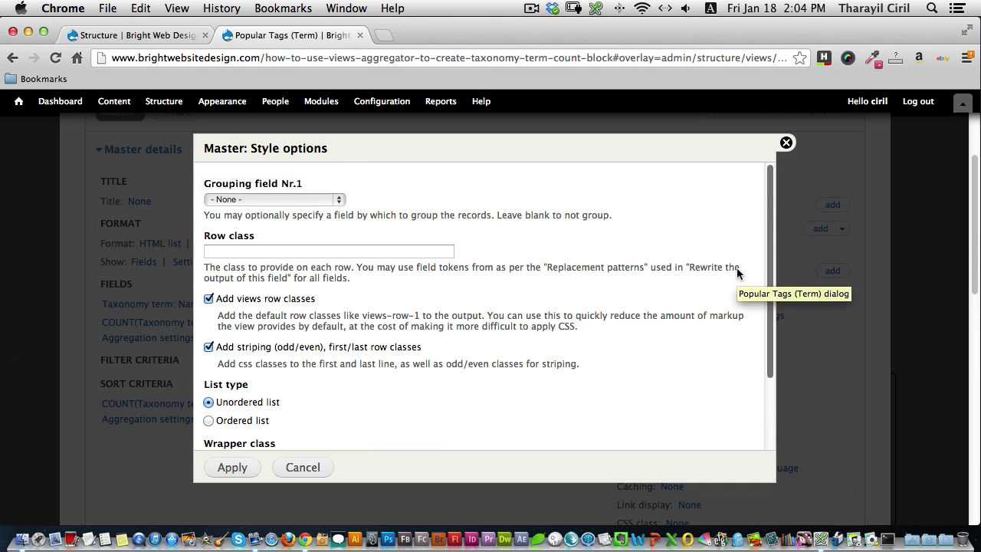
{"action": "left_click", "coordinate": [319, 200]}
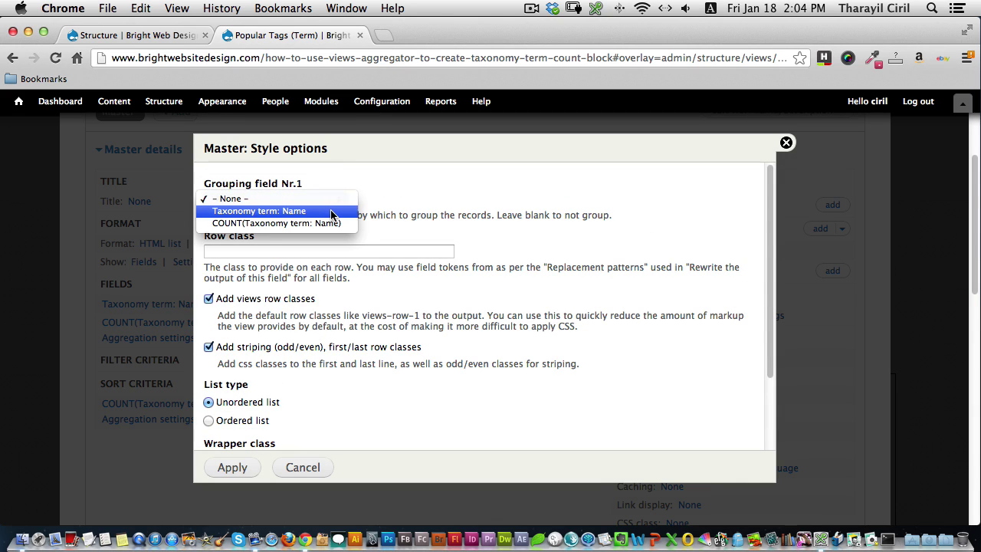
{"action": "left_click", "coordinate": [330, 215]}
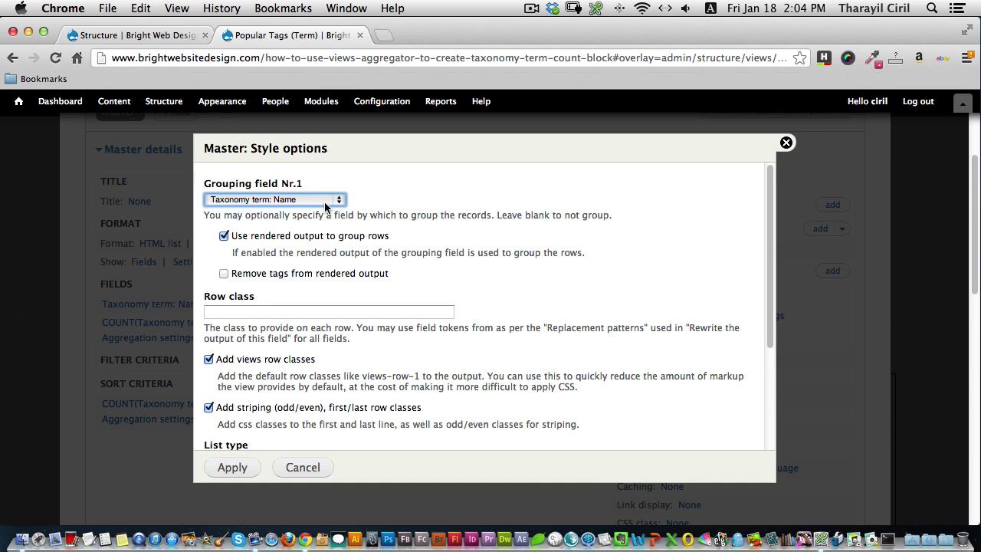
{"action": "left_click", "coordinate": [333, 201]}
{"action": "left_click", "coordinate": [326, 185]}
Step: Apply the HTML list's style options without a grouping field and check the list in the preview
{"action": "left_click", "coordinate": [236, 468]}
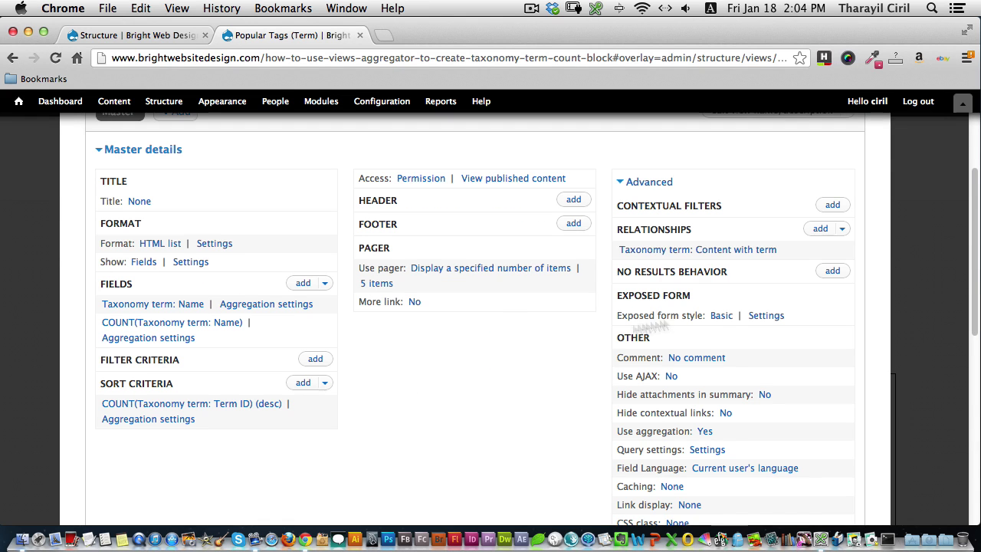
{"action": "left_click_drag", "start_coordinate": [974, 281], "coordinate": [909, 470]}
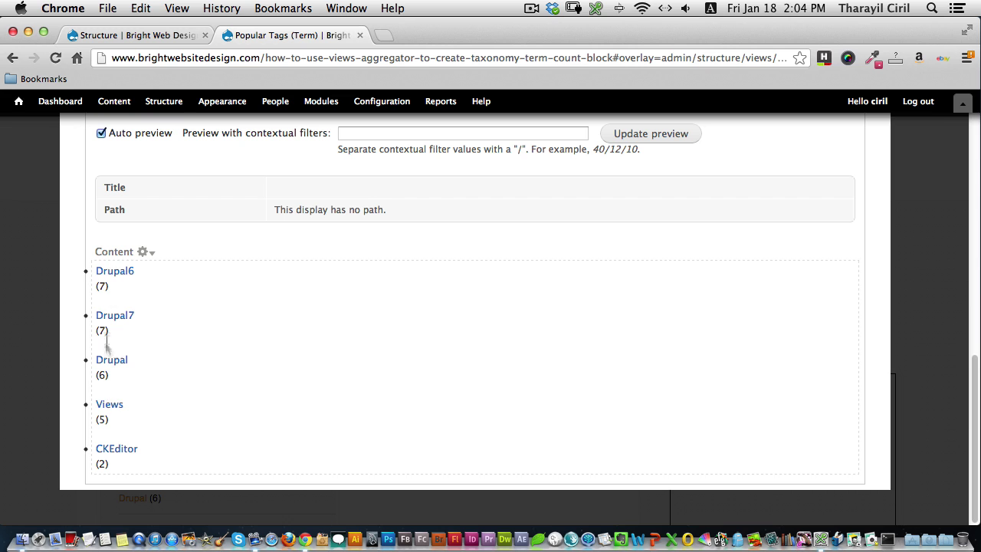
{"action": "left_click_drag", "start_coordinate": [972, 429], "coordinate": [970, 222]}
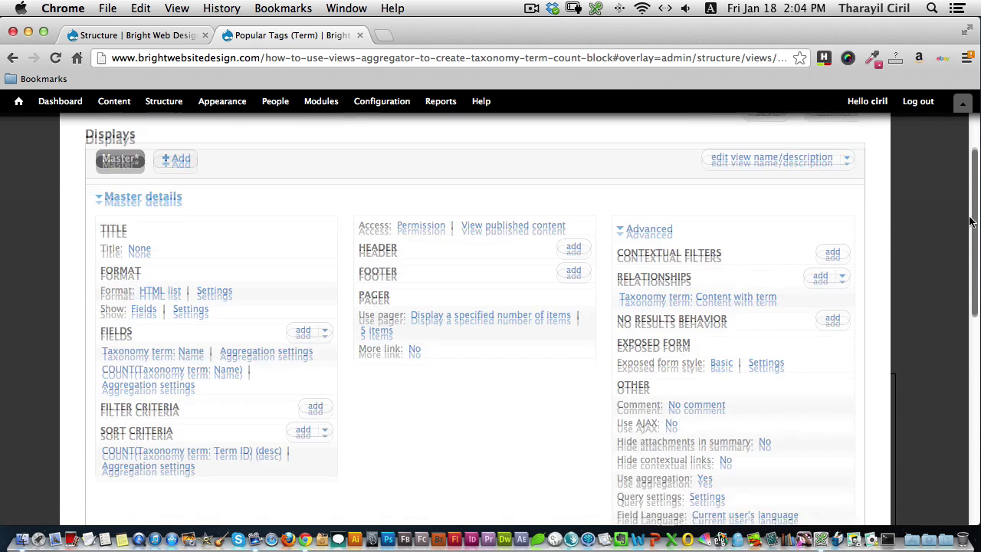
Step: Add a Block display to the view and review its settings and preview
{"action": "left_click", "coordinate": [175, 176]}
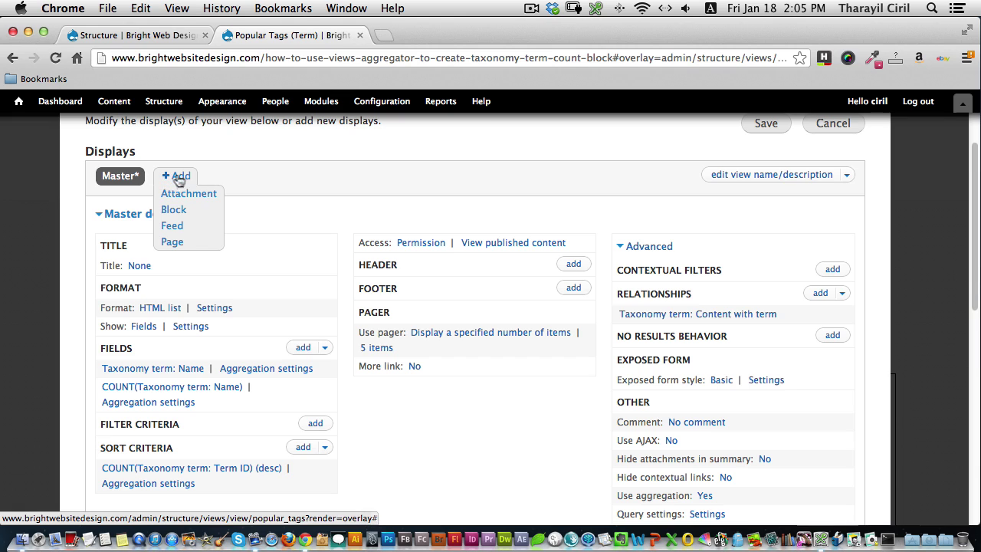
{"action": "left_click", "coordinate": [174, 212]}
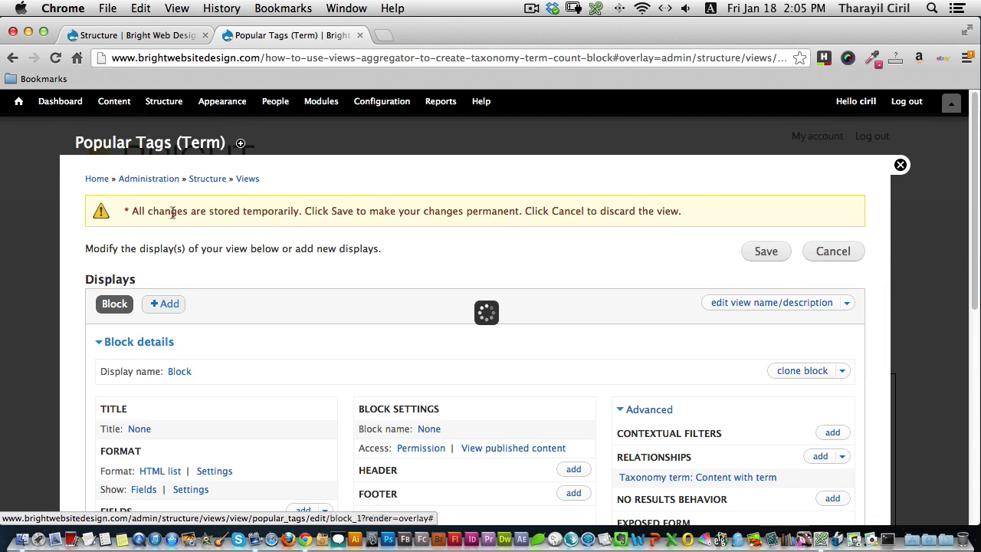
{"action": "left_click_drag", "start_coordinate": [969, 245], "coordinate": [970, 352]}
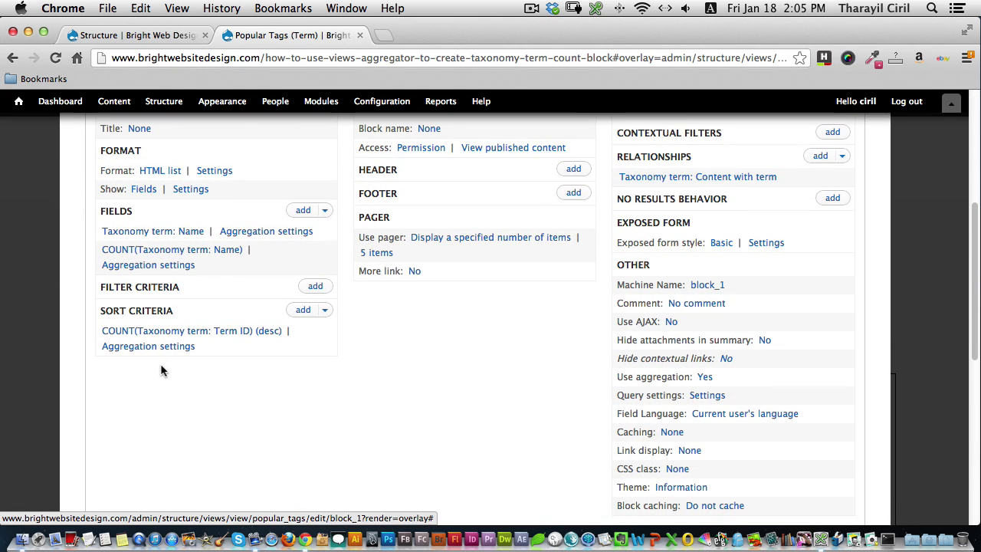
{"action": "scroll", "coordinate": [947, 400], "scroll_direction": "down", "scroll_amount": 5}
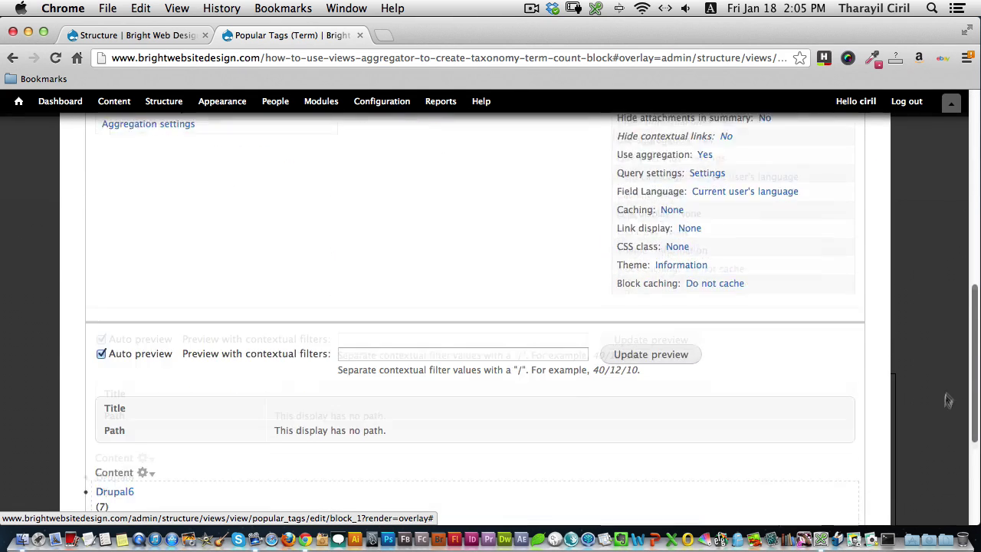
{"action": "scroll", "coordinate": [947, 400], "scroll_direction": "down", "scroll_amount": 3}
Step: Set the view's title to "Popular Tags" and apply it to all displays
{"action": "scroll", "coordinate": [926, 452], "scroll_direction": "up", "scroll_amount": 10}
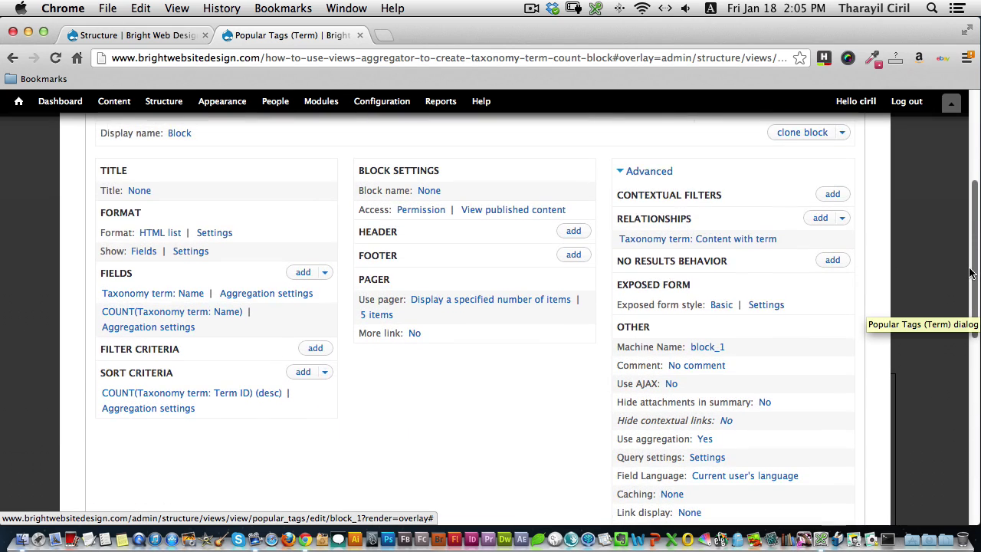
{"action": "scroll", "coordinate": [969, 272], "scroll_direction": "up", "scroll_amount": 1}
{"action": "left_click", "coordinate": [144, 212]}
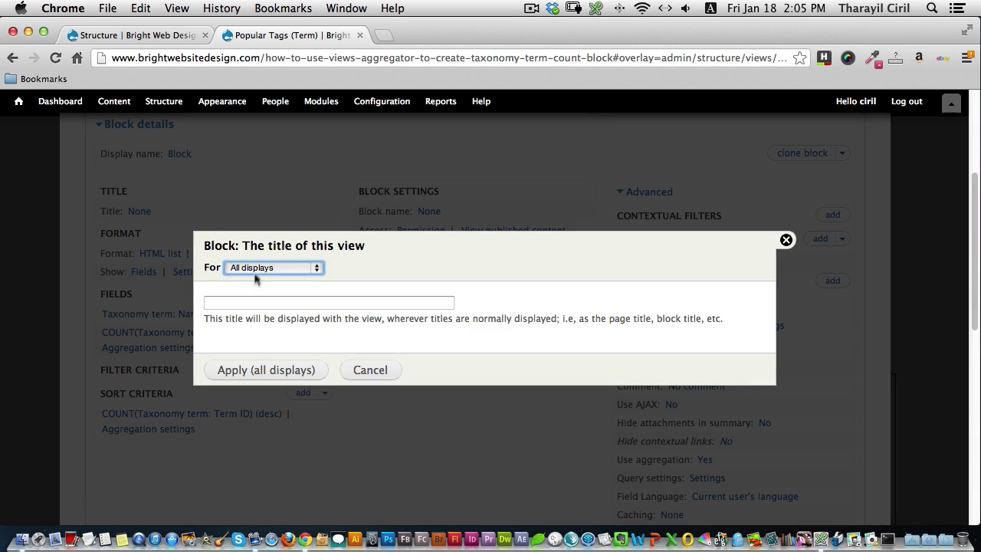
{"action": "left_click", "coordinate": [244, 298]}
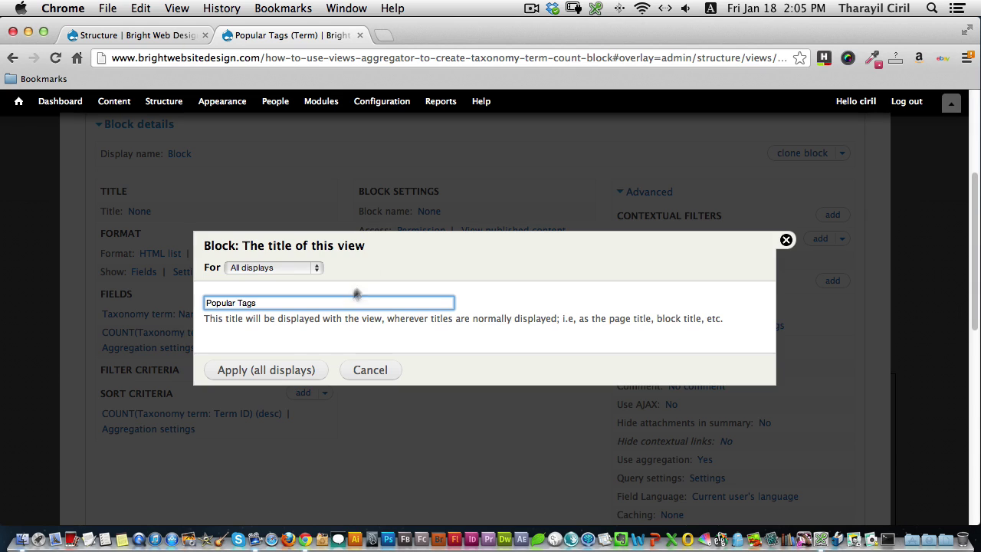
{"action": "left_click", "coordinate": [295, 375]}
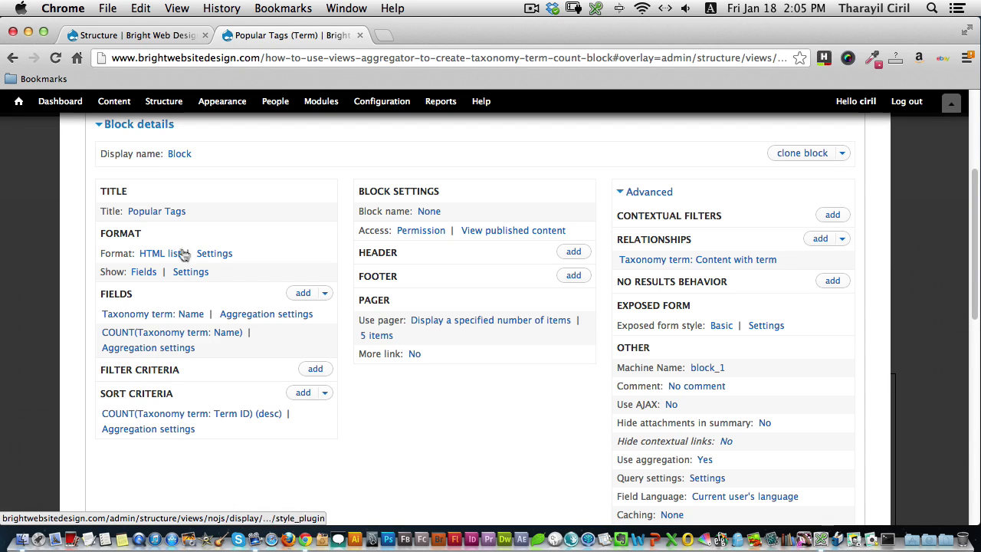
Step: Set the block name to "Popular Tags" and check the block's preview
{"action": "left_click", "coordinate": [429, 212]}
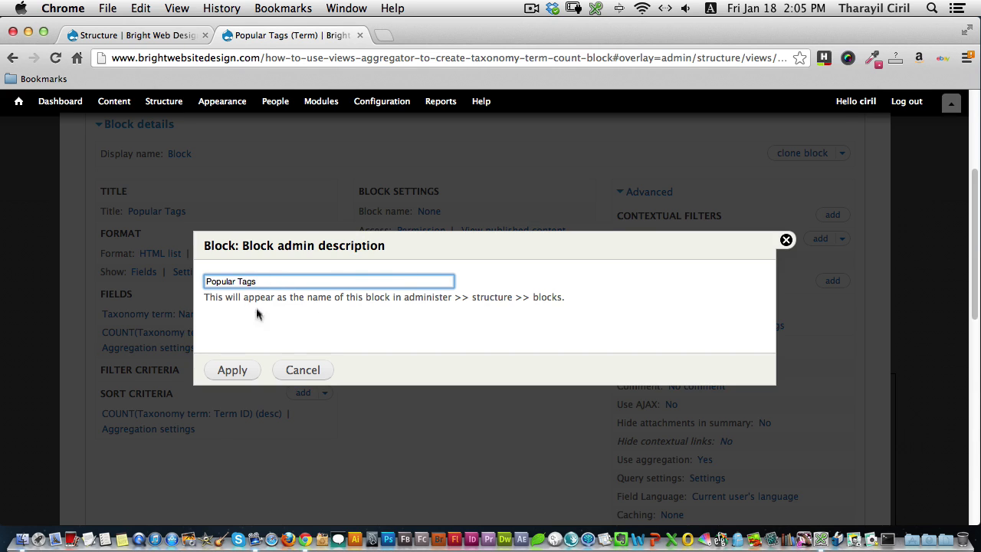
{"action": "left_click", "coordinate": [234, 370]}
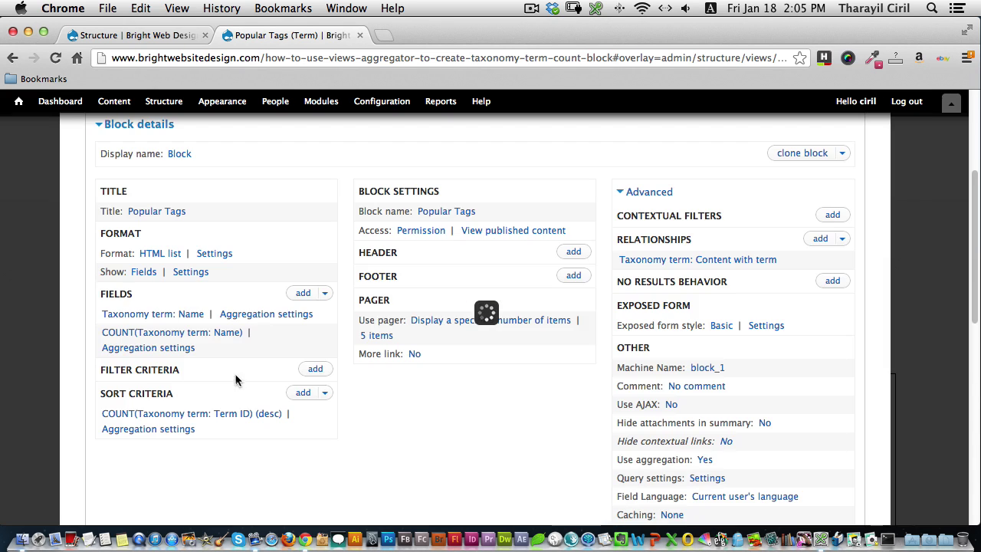
{"action": "left_click_drag", "start_coordinate": [968, 245], "coordinate": [931, 409]}
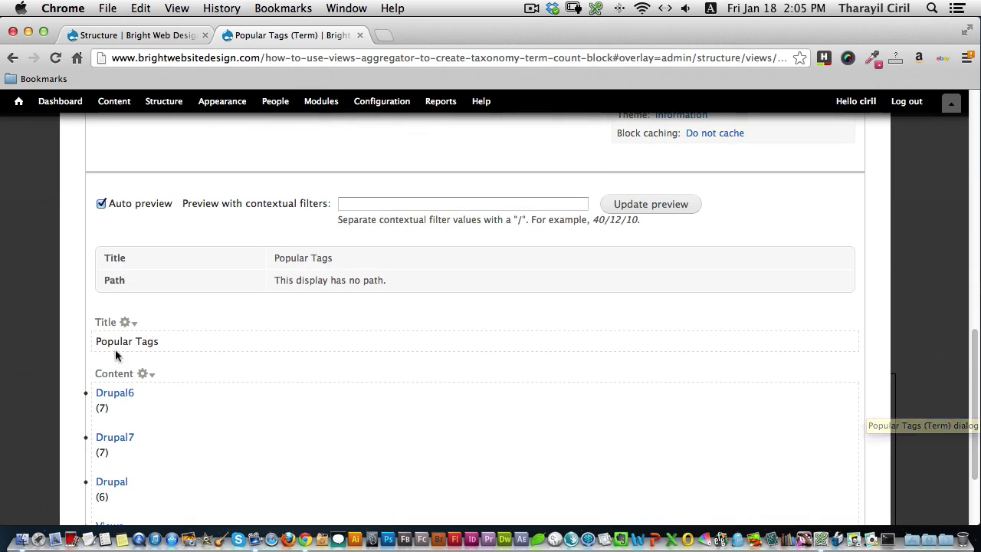
Step: Add a Page display to the Popular Tags view
{"action": "left_click_drag", "start_coordinate": [969, 360], "coordinate": [975, 171]}
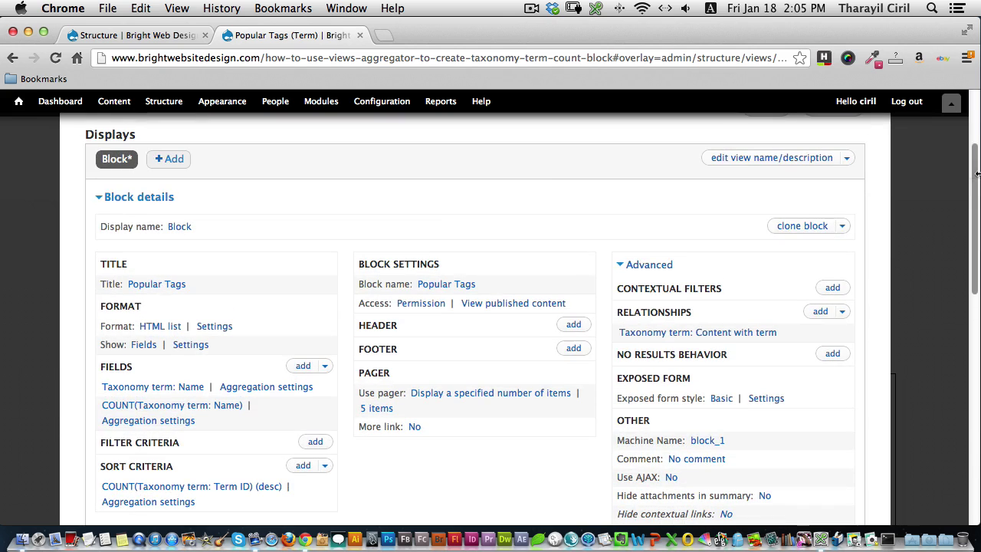
{"action": "left_click", "coordinate": [175, 161]}
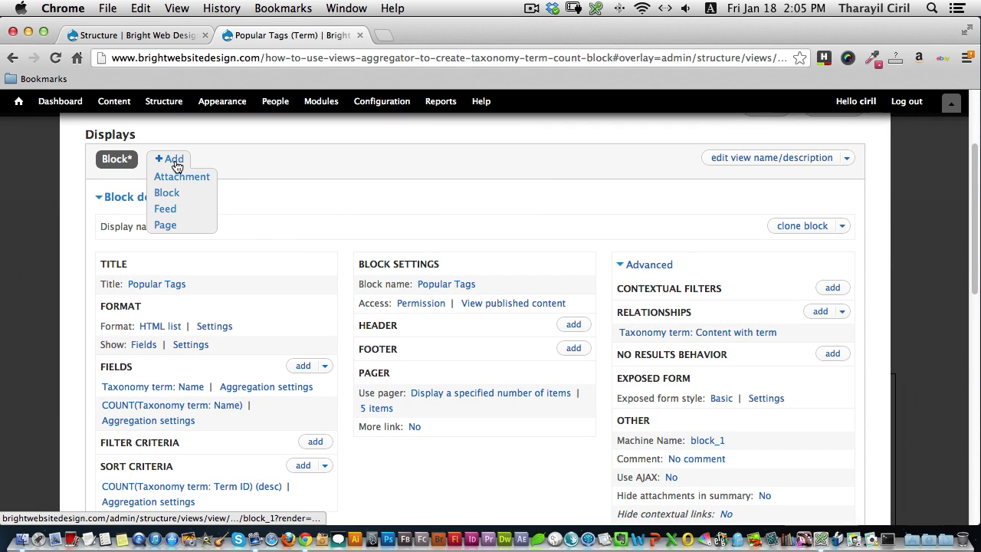
{"action": "left_click", "coordinate": [163, 226]}
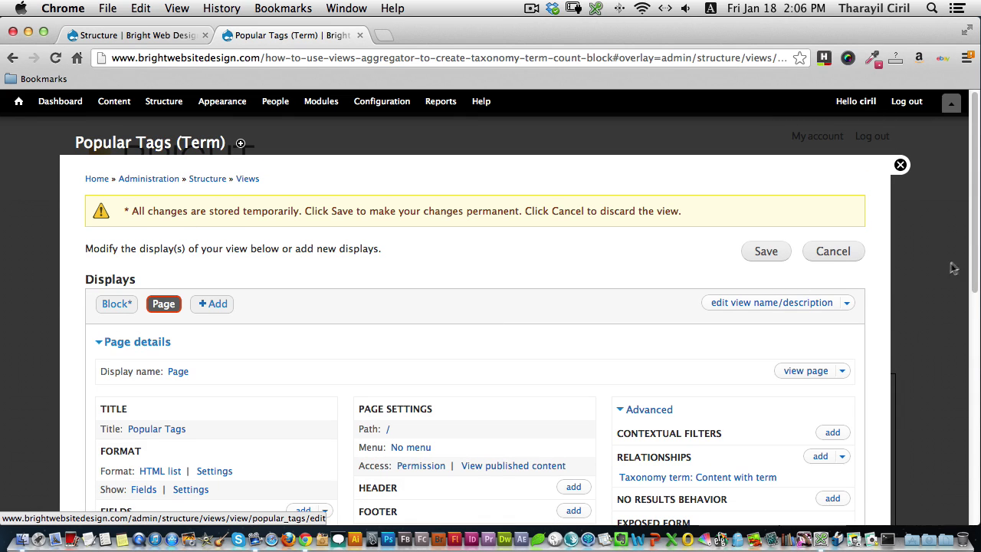
Step: Set the Page display's path to "tags" and check the page in the preview
{"action": "scroll", "coordinate": [953, 268], "scroll_direction": "down", "scroll_amount": 5}
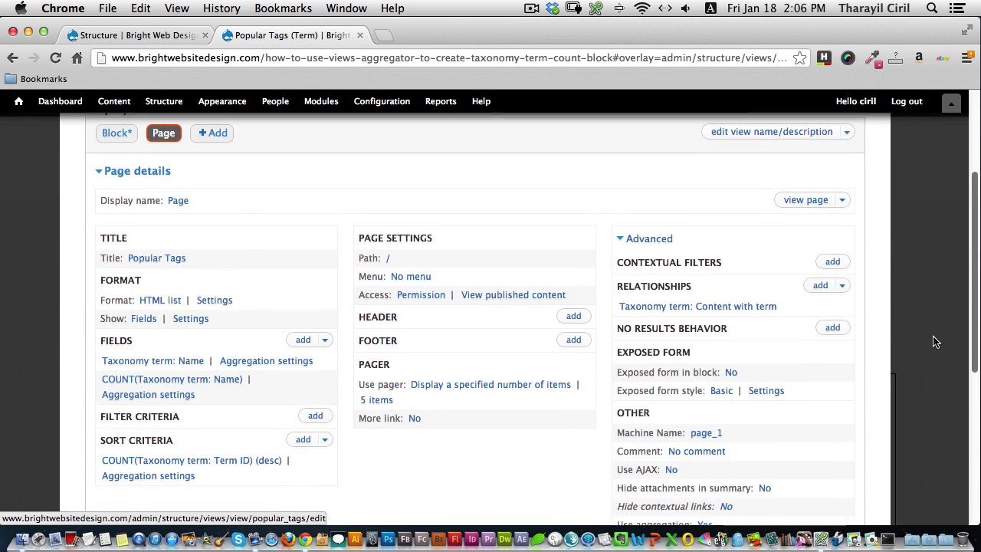
{"action": "scroll", "coordinate": [933, 337], "scroll_direction": "down", "scroll_amount": 1}
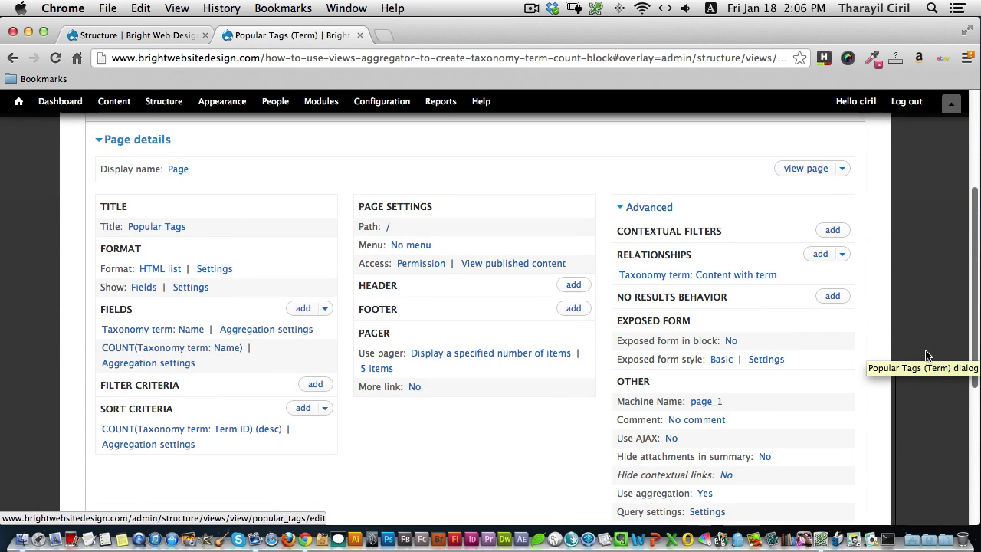
{"action": "left_click", "coordinate": [388, 228]}
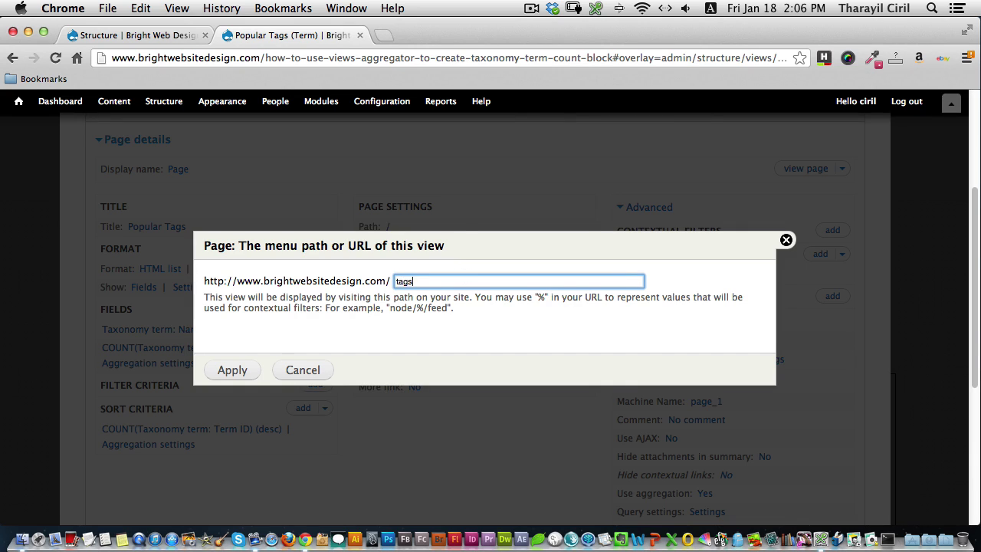
{"action": "left_click", "coordinate": [240, 370]}
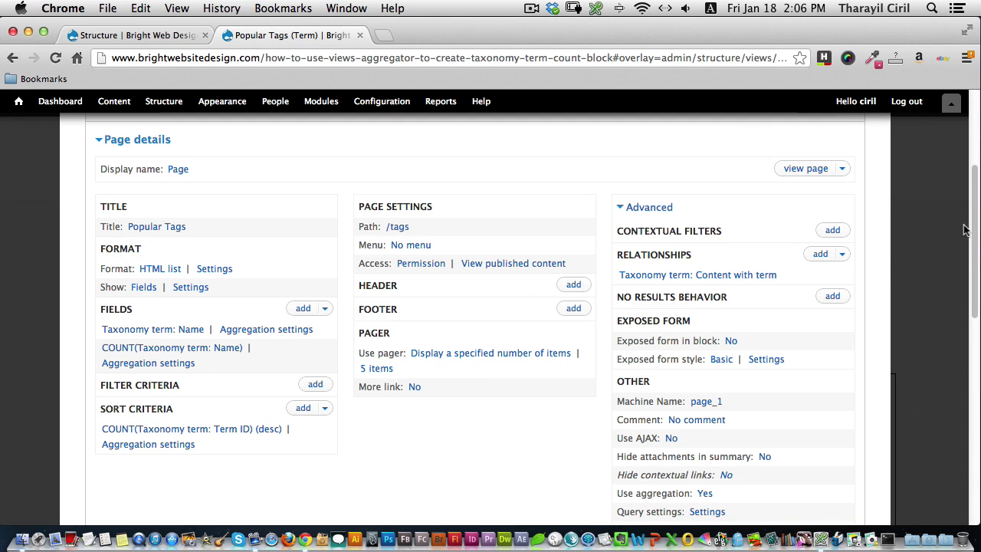
{"action": "scroll", "coordinate": [963, 245], "scroll_direction": "down", "scroll_amount": 2}
{"action": "scroll", "coordinate": [963, 257], "scroll_direction": "down", "scroll_amount": 10}
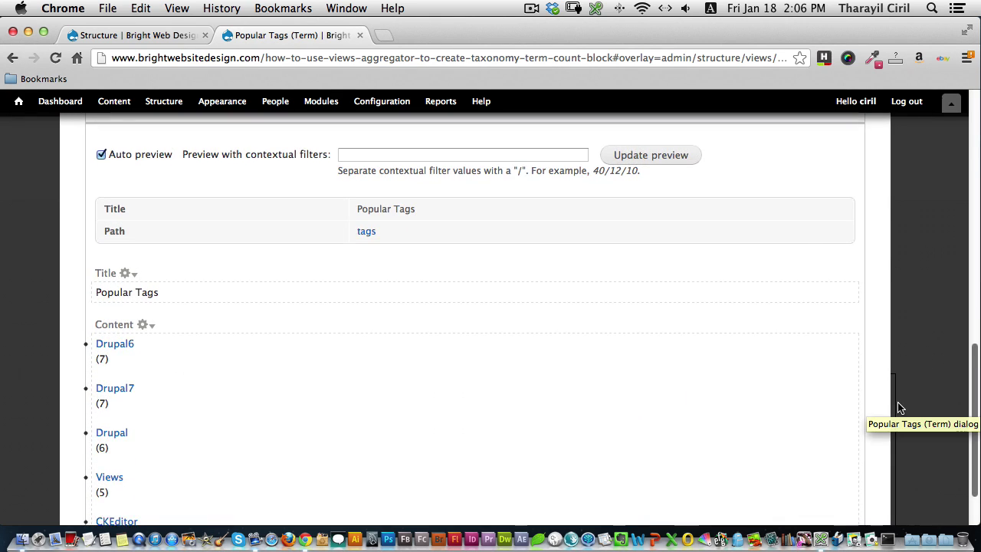
Step: Change the view's format from HTML list to Table for all displays
{"action": "scroll", "coordinate": [900, 408], "scroll_direction": "up", "scroll_amount": 3}
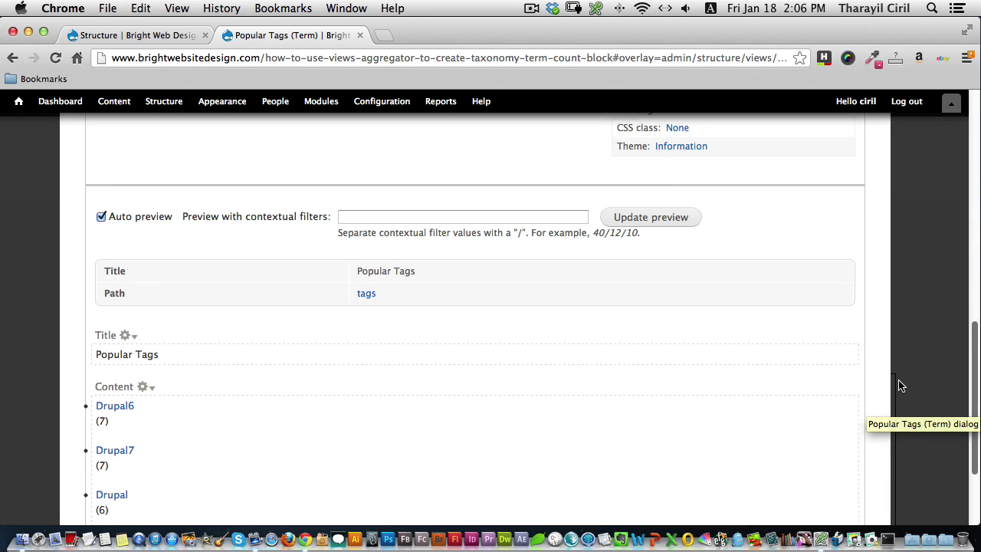
{"action": "scroll", "coordinate": [899, 379], "scroll_direction": "up", "scroll_amount": 2}
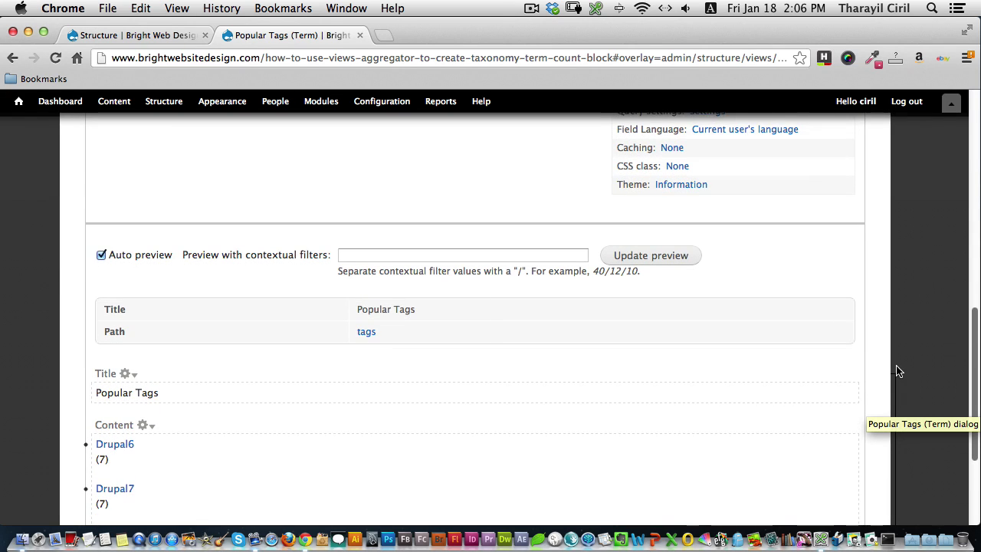
{"action": "scroll", "coordinate": [898, 371], "scroll_direction": "up", "scroll_amount": 15}
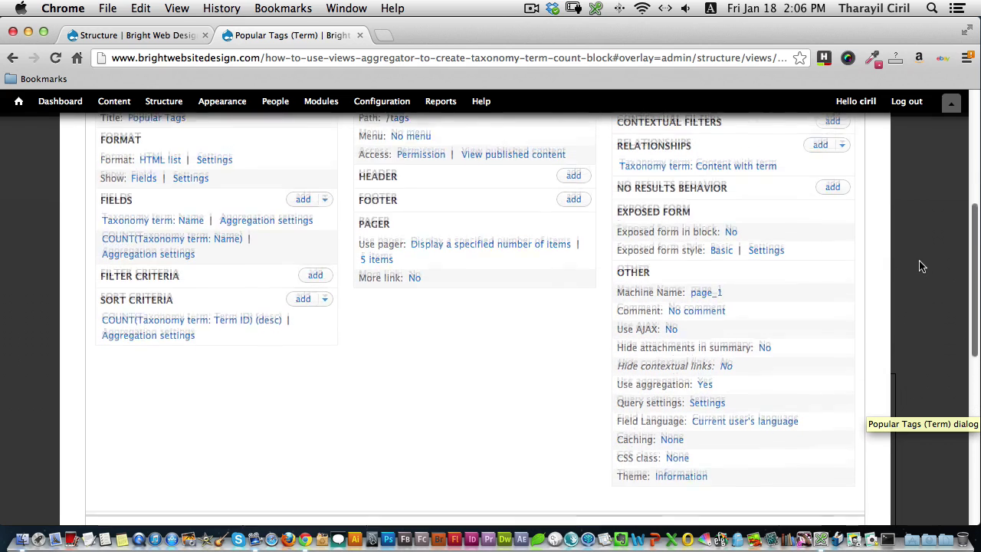
{"action": "scroll", "coordinate": [919, 266], "scroll_direction": "up", "scroll_amount": 1}
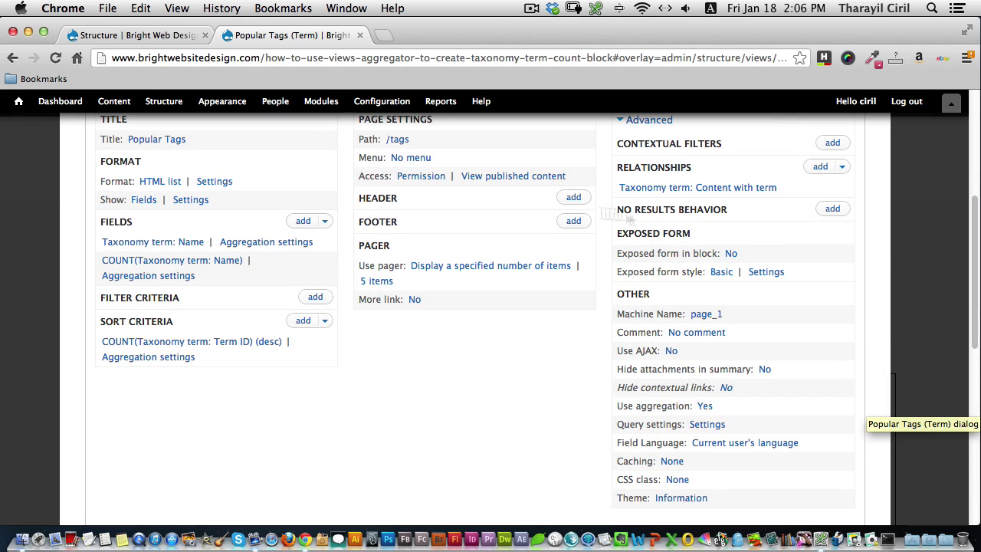
{"action": "left_click", "coordinate": [166, 185]}
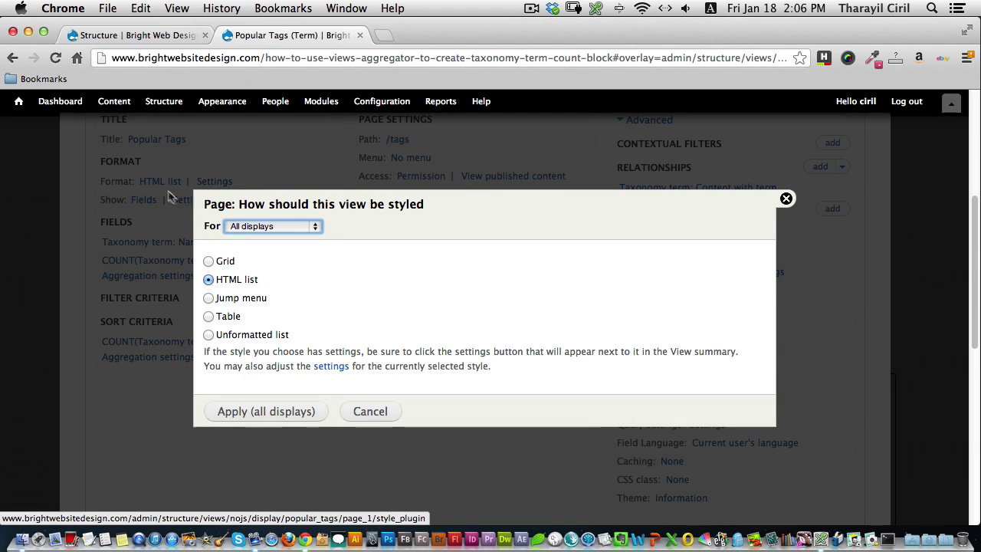
{"action": "left_click", "coordinate": [219, 316]}
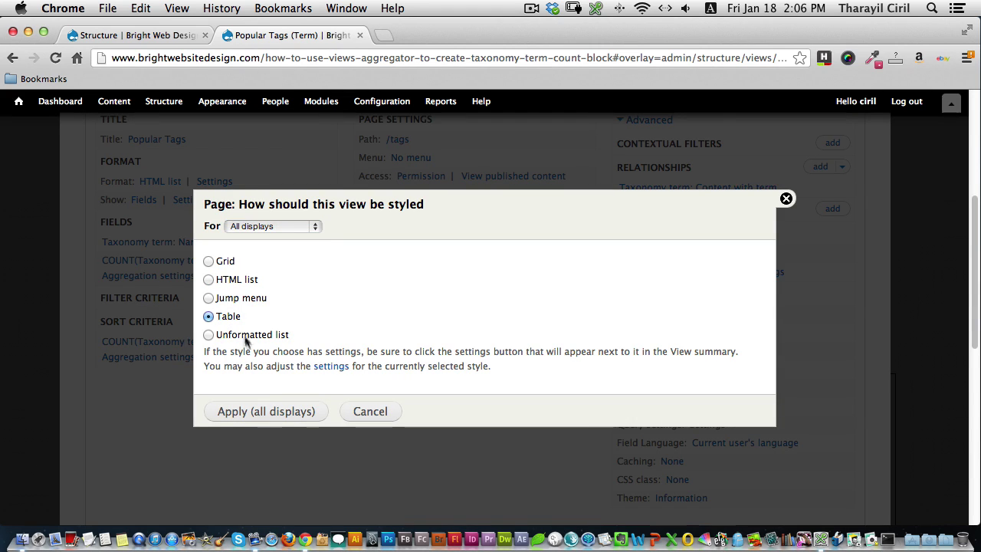
{"action": "left_click", "coordinate": [249, 414]}
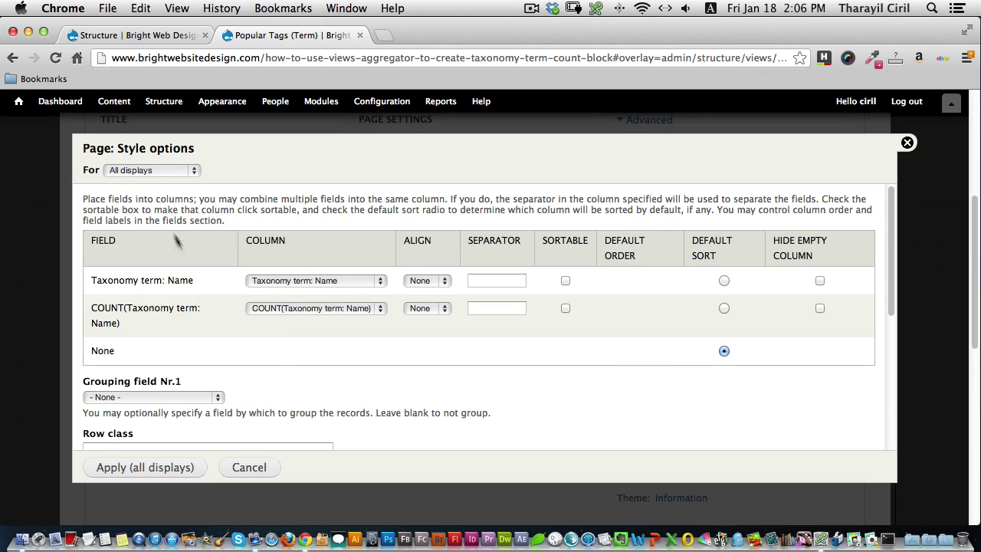
Step: Apply the table's style options to this page only as an override and check the table in the preview
{"action": "left_click", "coordinate": [154, 170]}
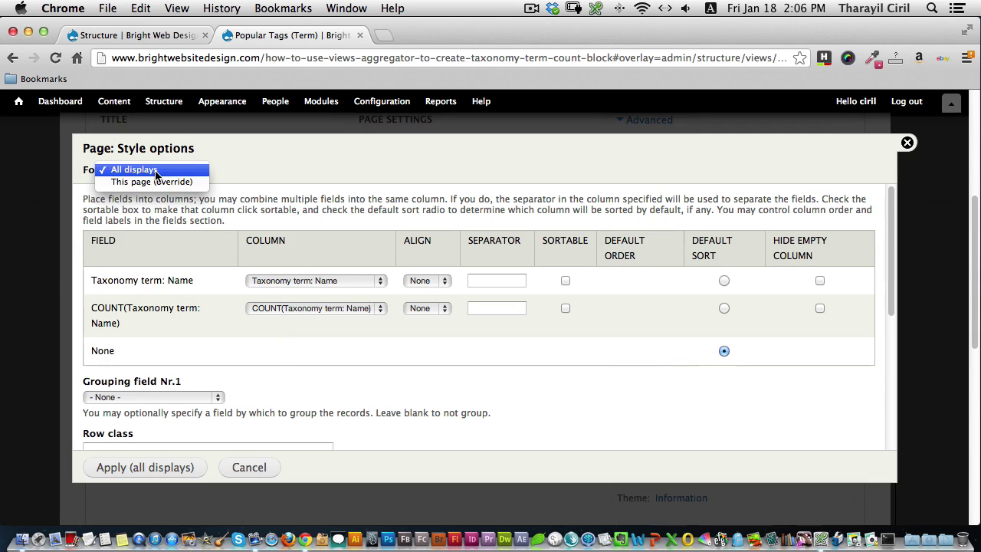
{"action": "left_click", "coordinate": [159, 180]}
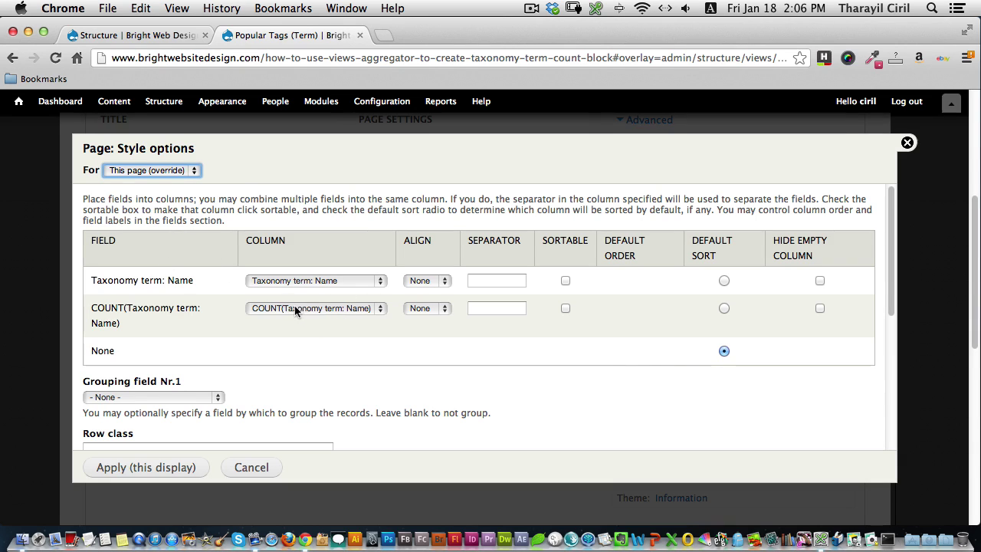
{"action": "left_click", "coordinate": [145, 467]}
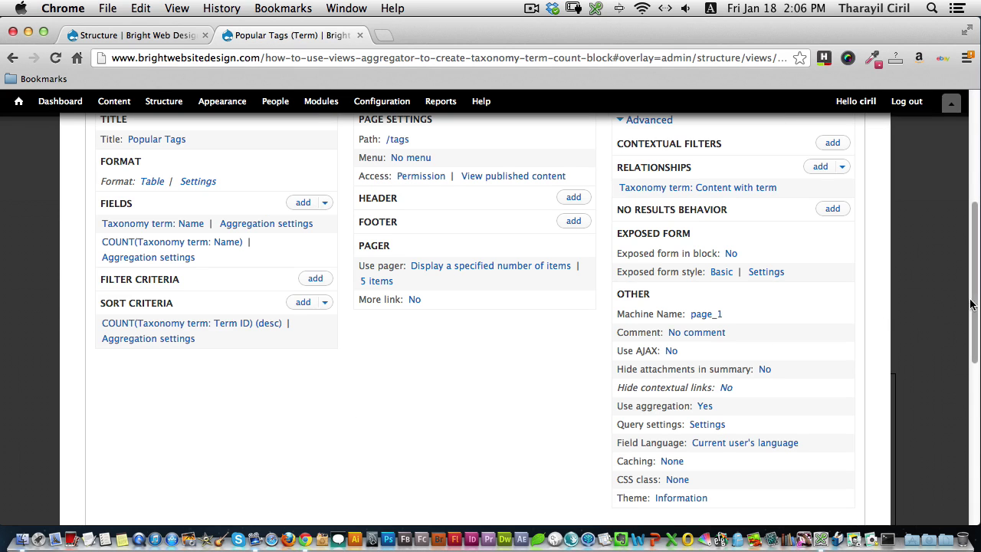
{"action": "scroll", "coordinate": [942, 360], "scroll_direction": "down", "scroll_amount": 10}
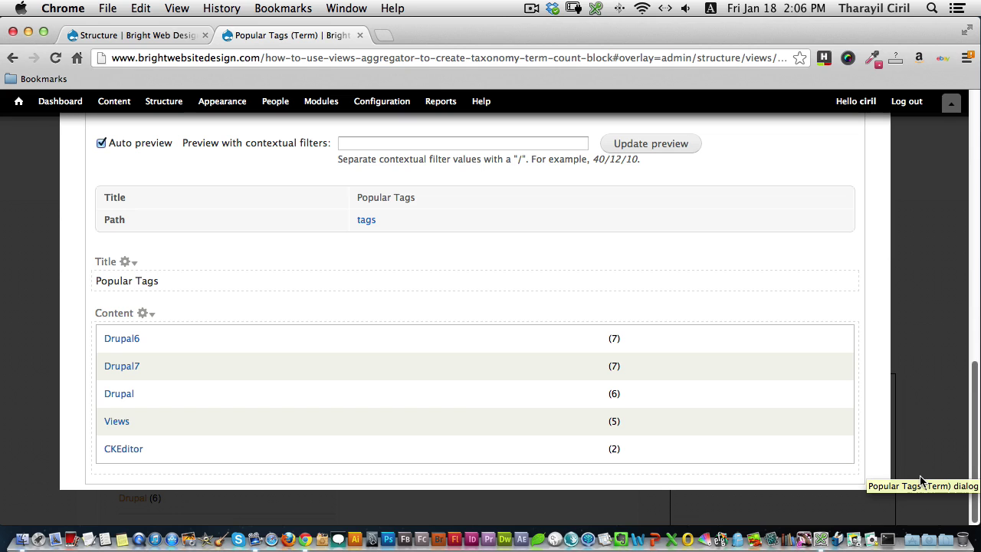
Step: Switch to the Block display, set its format back to HTML list with the default style options, and check its preview
{"action": "scroll", "coordinate": [923, 422], "scroll_direction": "up", "scroll_amount": 10}
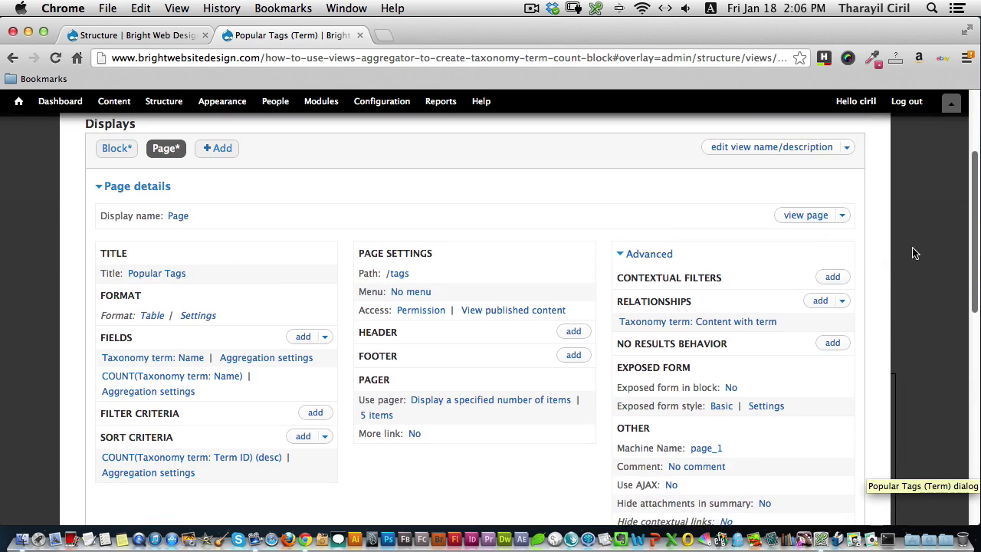
{"action": "left_click", "coordinate": [118, 170]}
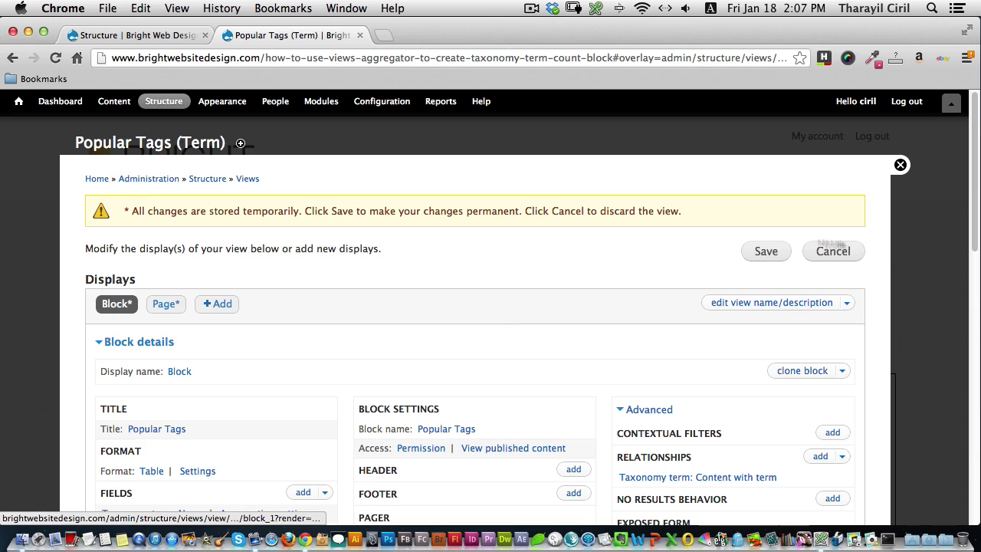
{"action": "scroll", "coordinate": [963, 232], "scroll_direction": "down", "scroll_amount": 5}
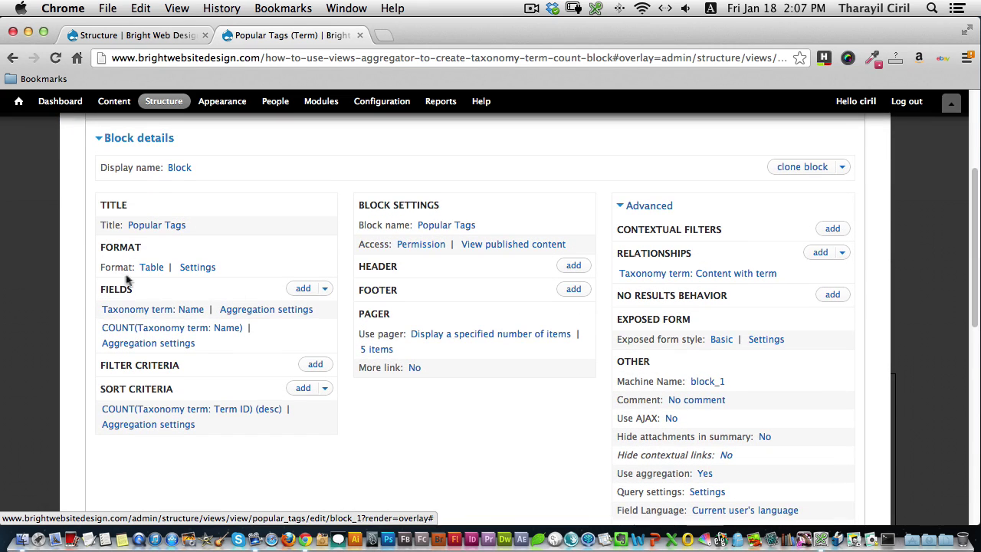
{"action": "left_click", "coordinate": [148, 269]}
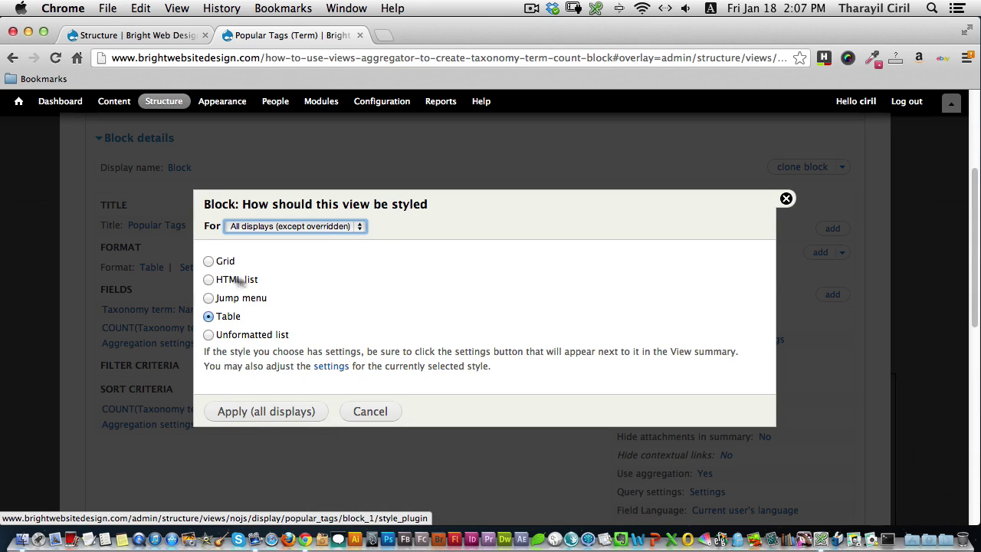
{"action": "left_click", "coordinate": [239, 281]}
{"action": "left_click", "coordinate": [268, 414]}
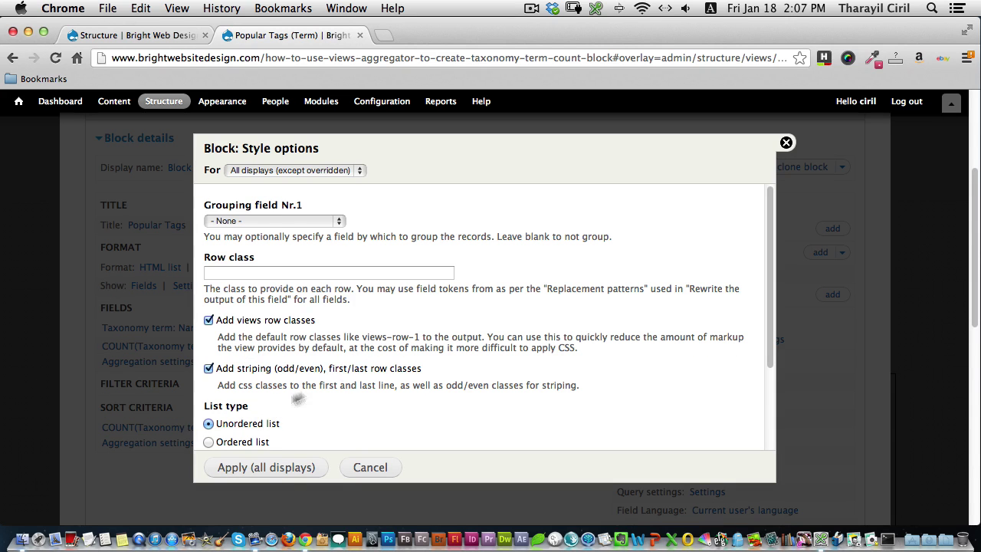
{"action": "left_click", "coordinate": [291, 467]}
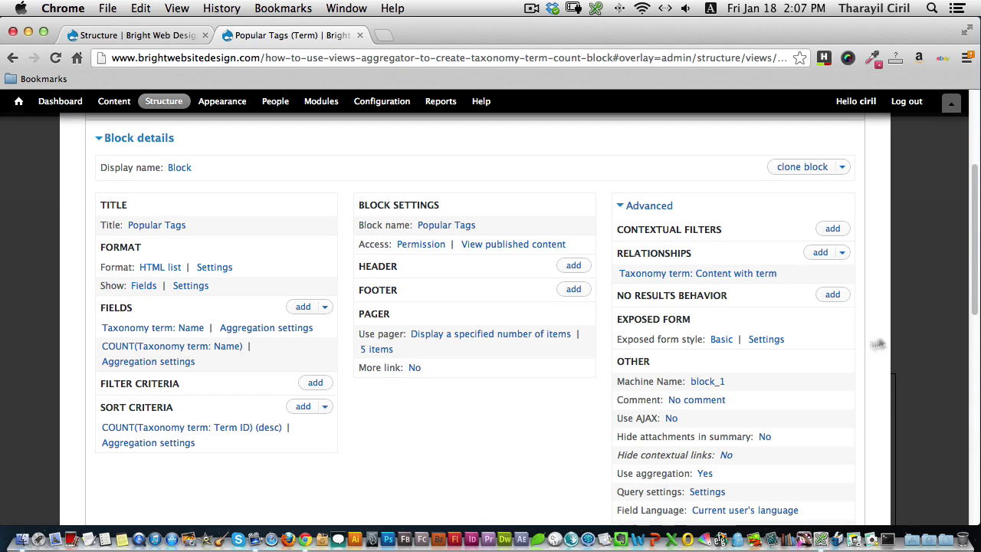
{"action": "scroll", "coordinate": [952, 383], "scroll_direction": "down", "scroll_amount": 3}
{"action": "scroll", "coordinate": [952, 383], "scroll_direction": "down", "scroll_amount": 10}
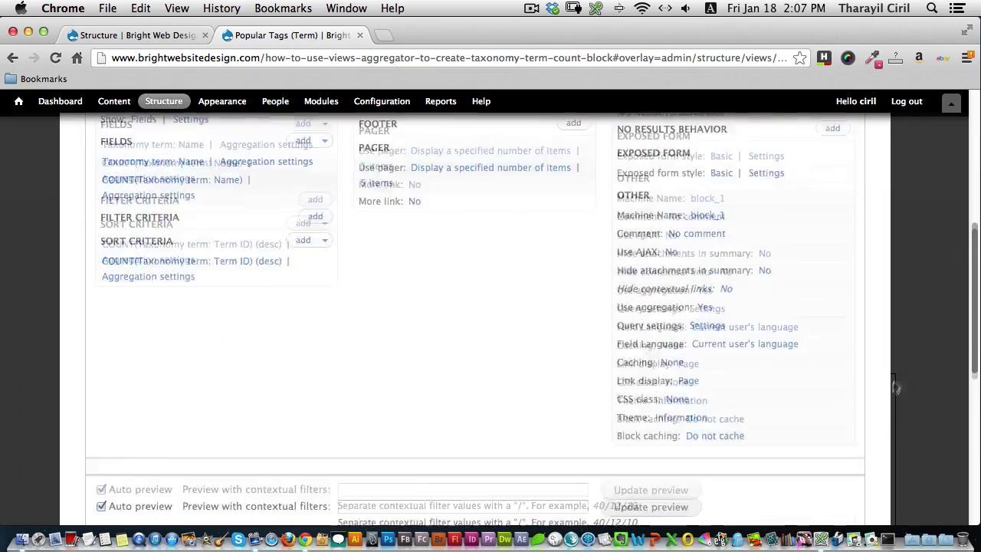
Step: Return to the Page display and examine its format settings and table preview
{"action": "scroll", "coordinate": [828, 495], "scroll_direction": "up", "scroll_amount": 10}
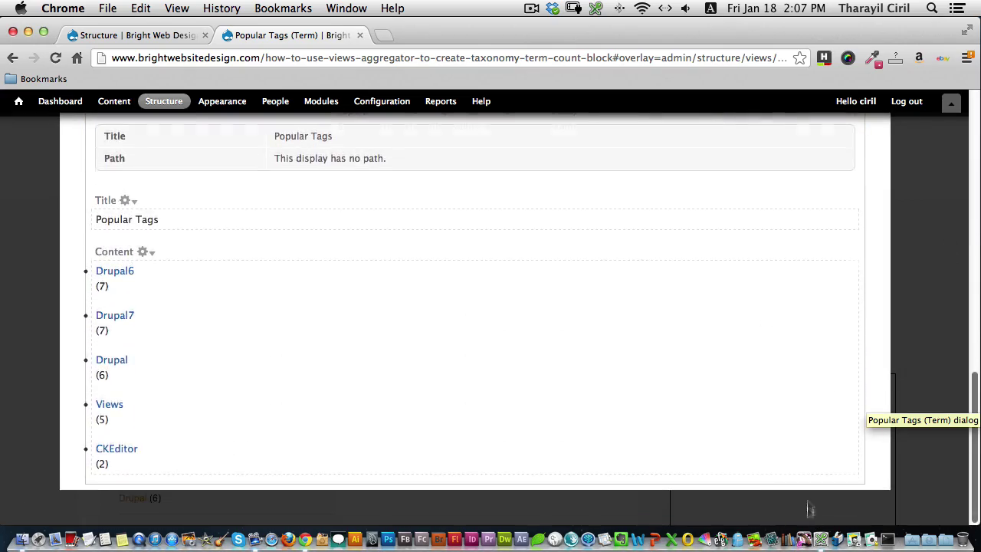
{"action": "left_click", "coordinate": [164, 141]}
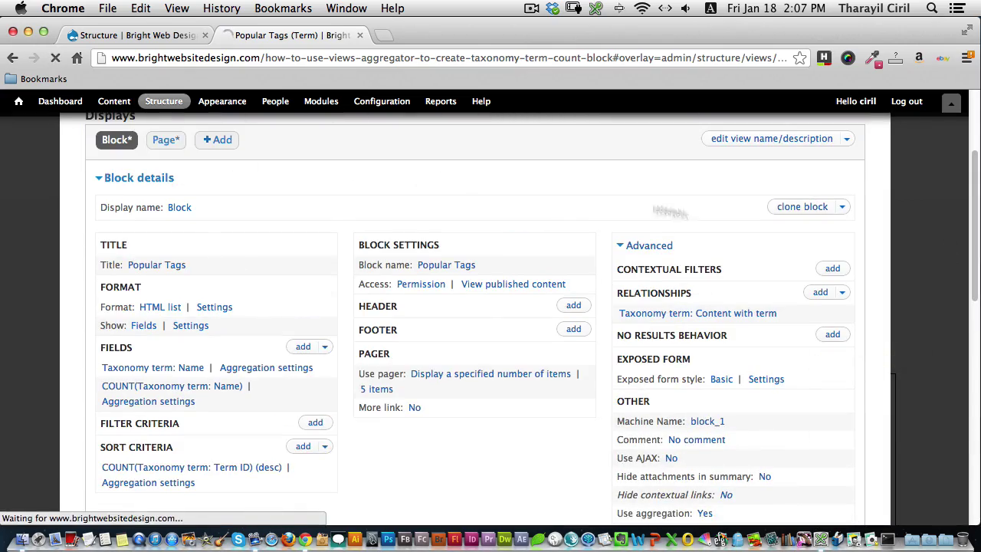
{"action": "scroll", "coordinate": [903, 432], "scroll_direction": "down", "scroll_amount": 10}
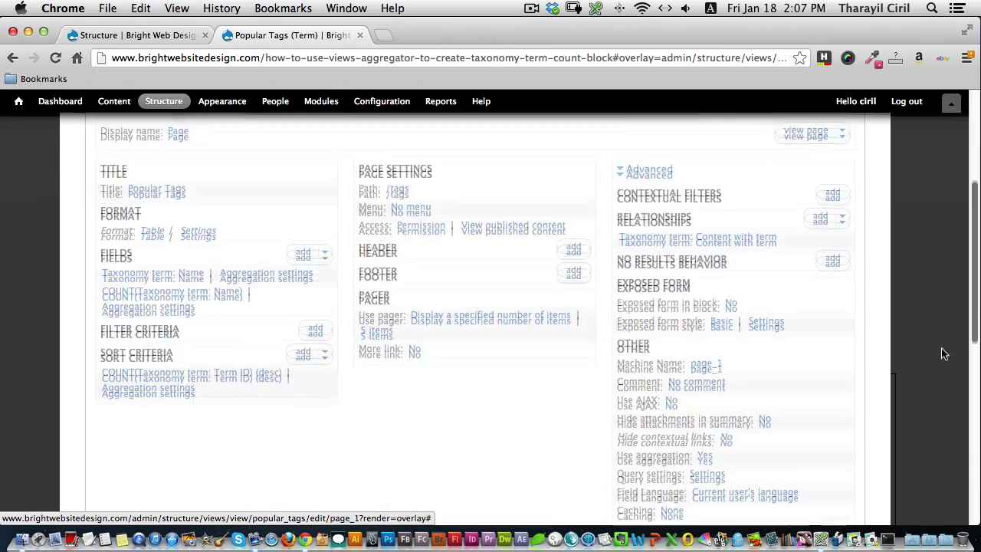
{"action": "scroll", "coordinate": [880, 486], "scroll_direction": "down", "scroll_amount": 3}
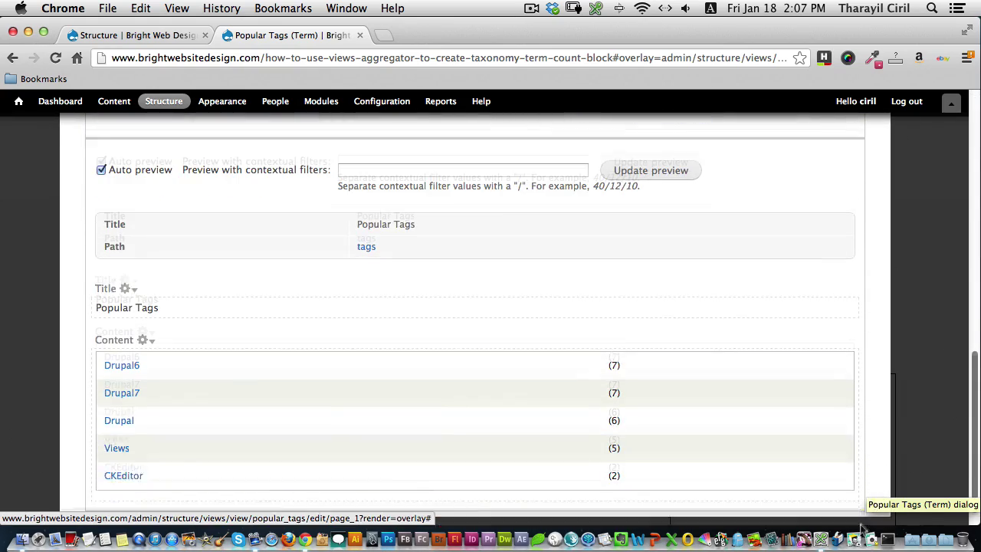
{"action": "scroll", "coordinate": [865, 437], "scroll_direction": "up", "scroll_amount": 6}
{"action": "scroll", "coordinate": [842, 490], "scroll_direction": "down", "scroll_amount": 6}
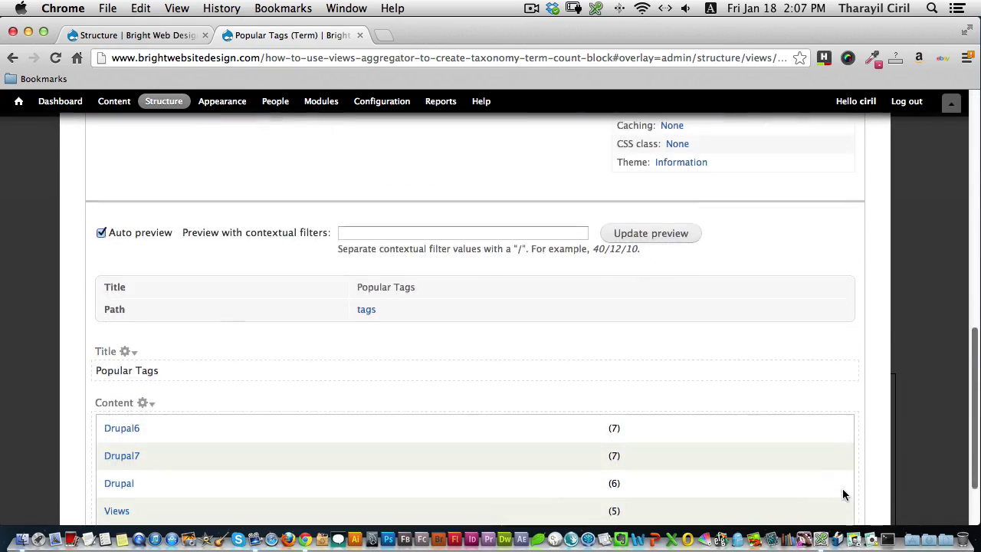
{"action": "scroll", "coordinate": [843, 313], "scroll_direction": "up", "scroll_amount": 15}
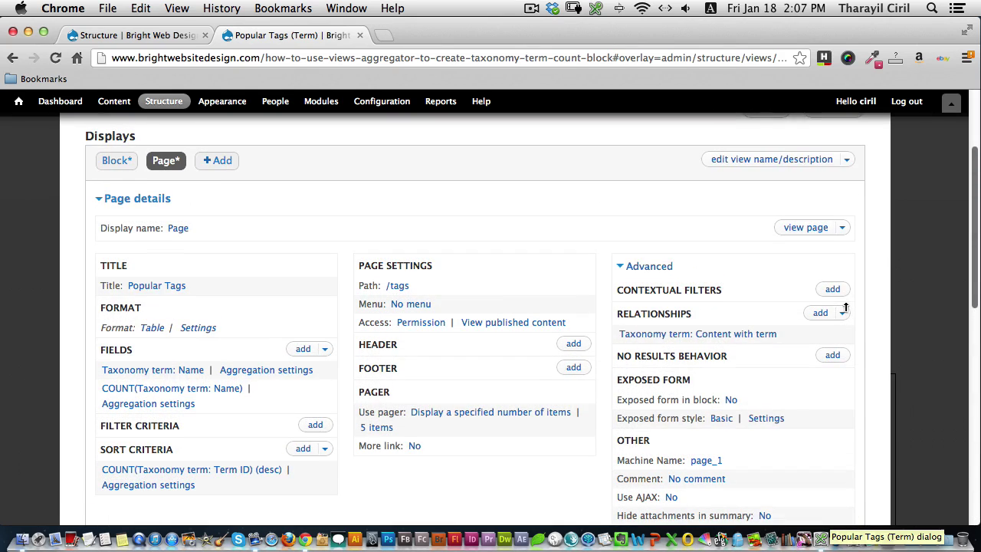
Step: Set the Page display's pager to display all items, applied as an override for this page only
{"action": "scroll", "coordinate": [842, 312], "scroll_direction": "down", "scroll_amount": 2}
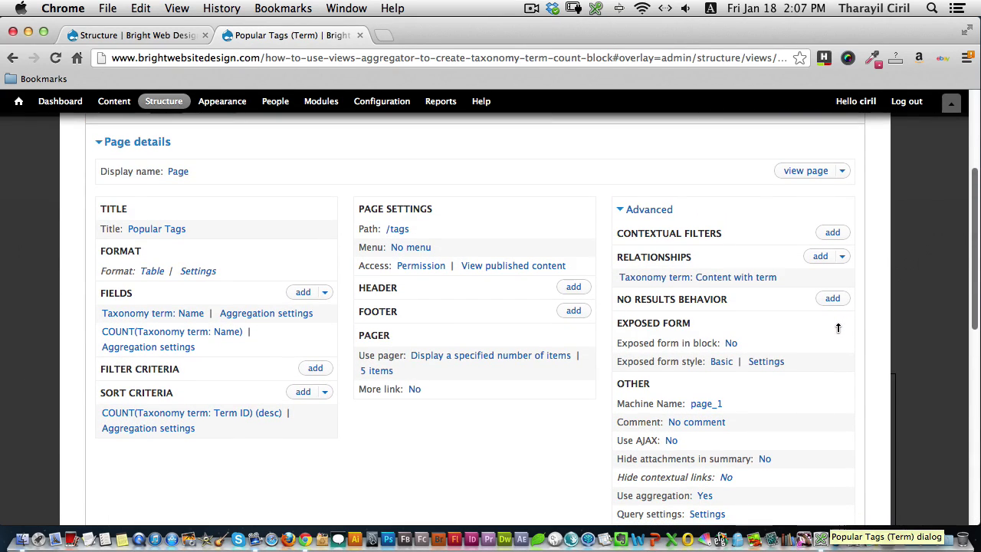
{"action": "scroll", "coordinate": [838, 328], "scroll_direction": "down", "scroll_amount": 5}
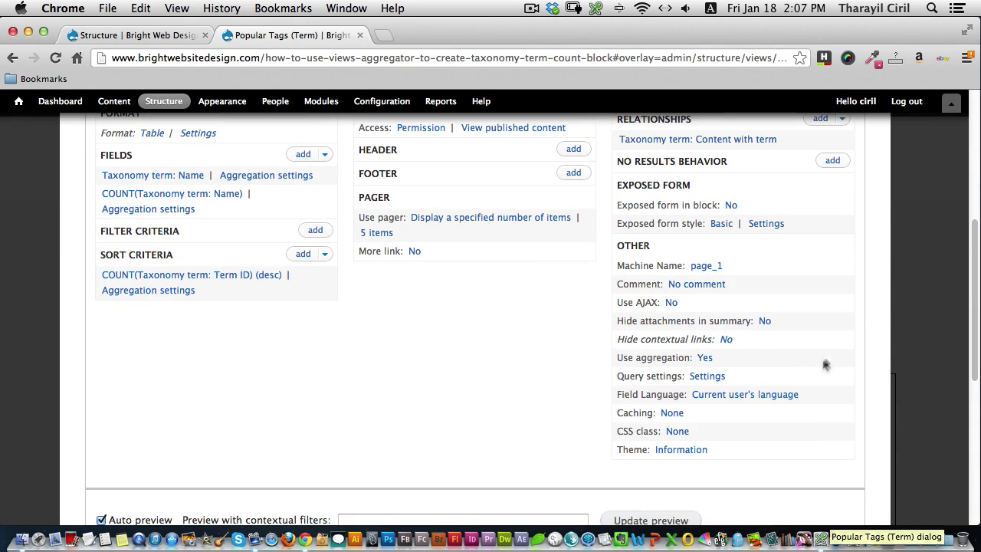
{"action": "scroll", "coordinate": [954, 353], "scroll_direction": "down", "scroll_amount": 3}
{"action": "scroll", "coordinate": [897, 449], "scroll_direction": "down", "scroll_amount": 10}
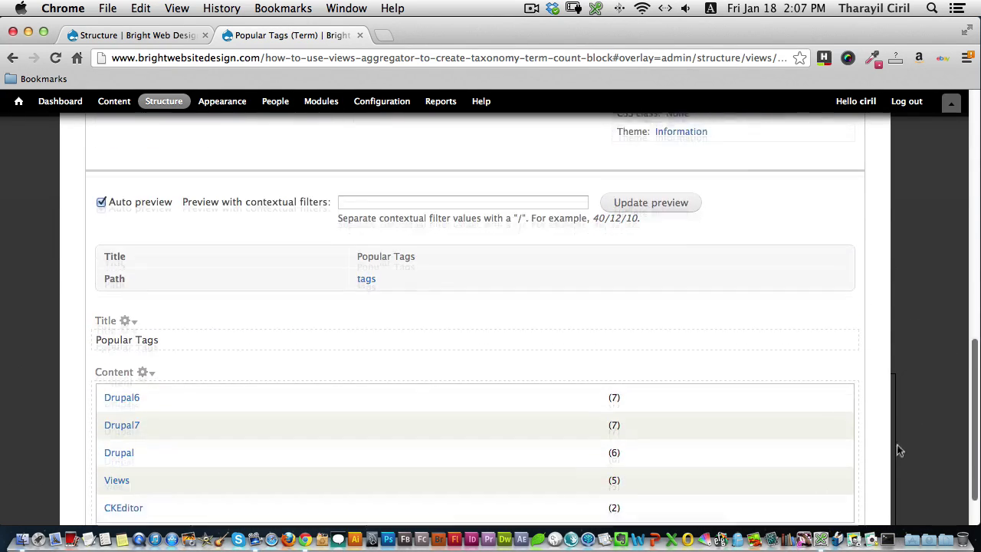
{"action": "scroll", "coordinate": [886, 477], "scroll_direction": "up", "scroll_amount": 13}
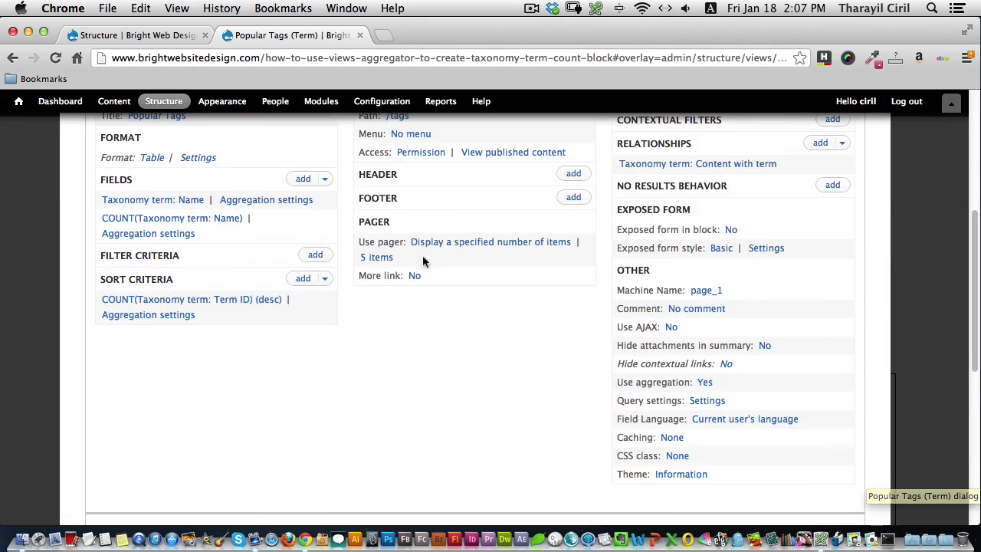
{"action": "left_click", "coordinate": [437, 243]}
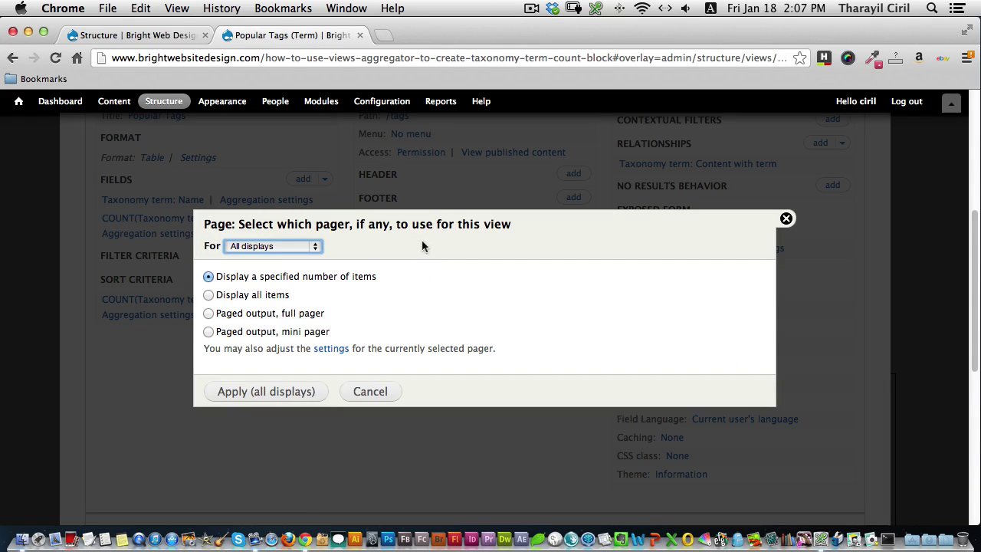
{"action": "left_click", "coordinate": [258, 299]}
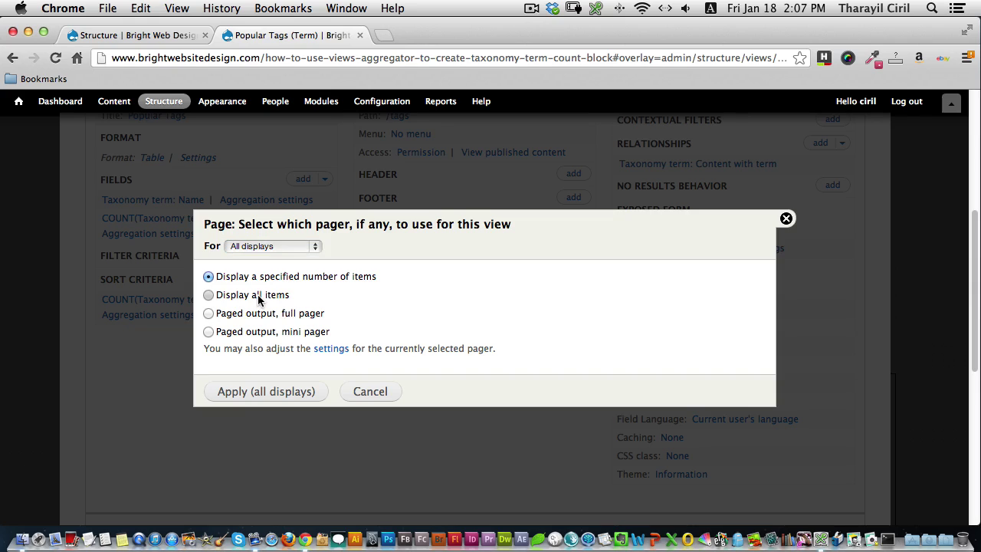
{"action": "left_click", "coordinate": [291, 246]}
{"action": "left_click", "coordinate": [305, 258]}
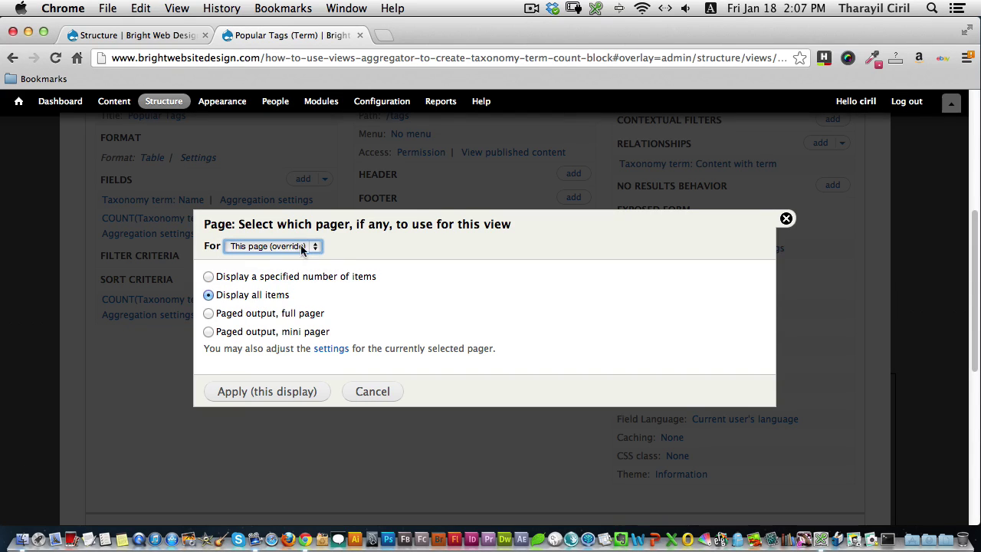
{"action": "left_click", "coordinate": [268, 391]}
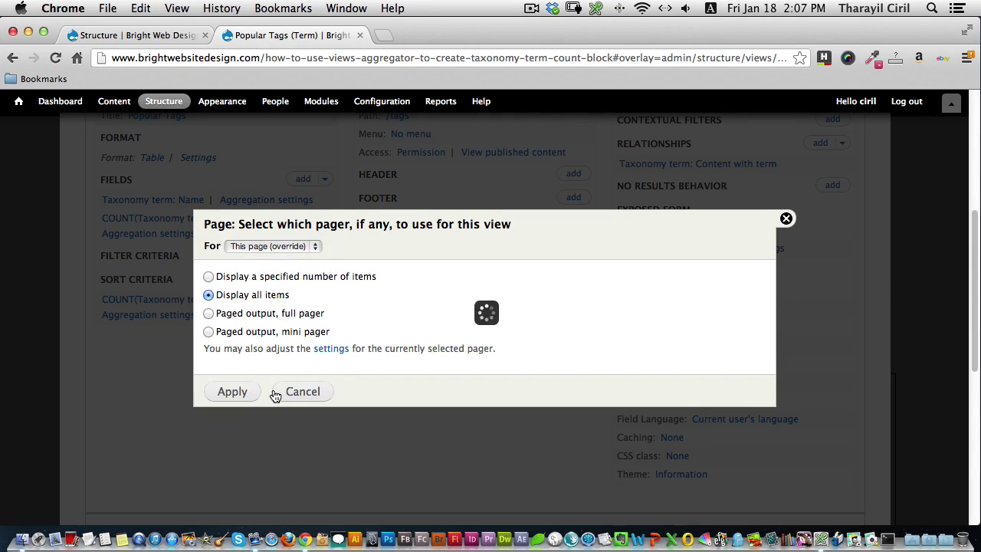
{"action": "left_click", "coordinate": [268, 376]}
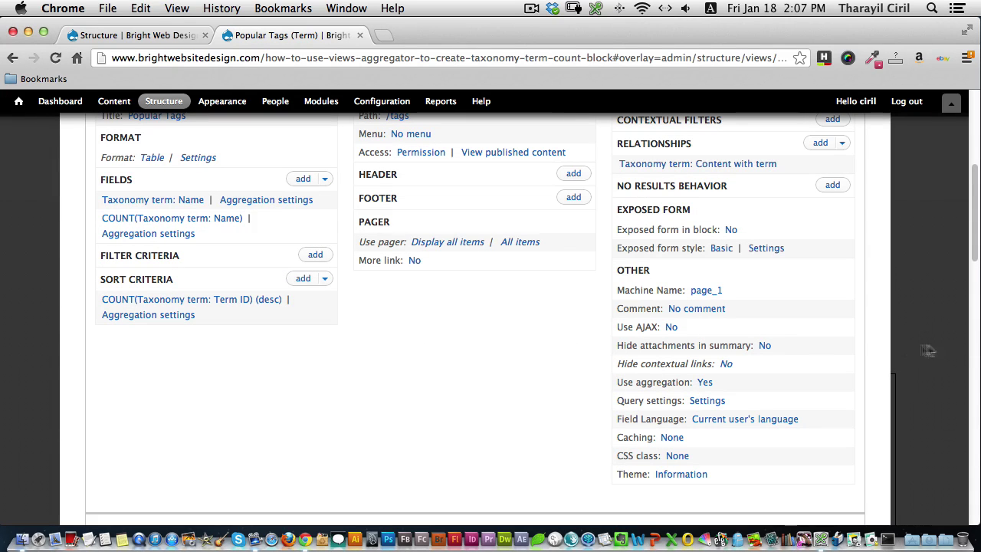
Step: Check the complete tag table in the Page display's preview
{"action": "scroll", "coordinate": [930, 375], "scroll_direction": "down", "scroll_amount": 10}
{"action": "scroll", "coordinate": [934, 372], "scroll_direction": "down", "scroll_amount": 10}
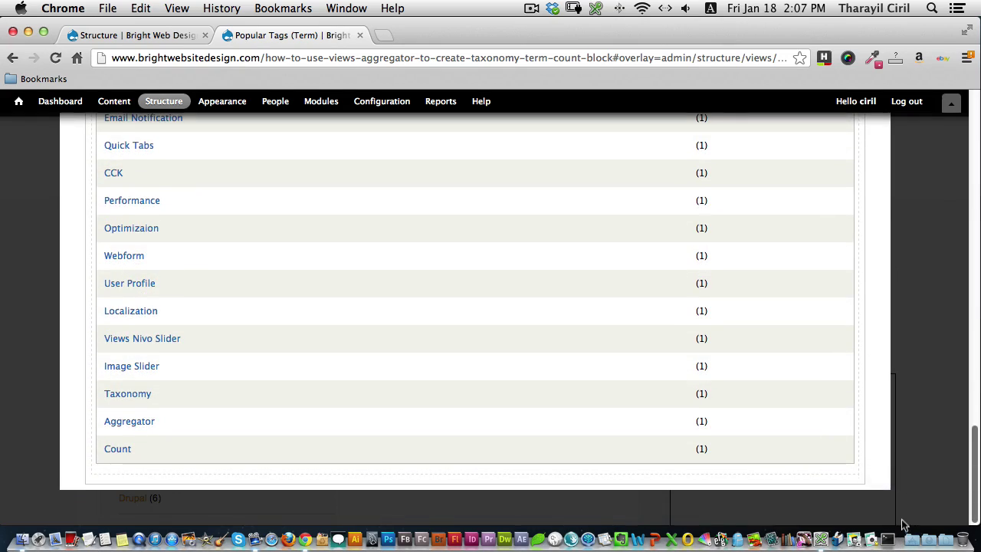
{"action": "scroll", "coordinate": [924, 258], "scroll_direction": "up", "scroll_amount": 10}
{"action": "scroll", "coordinate": [924, 258], "scroll_direction": "up", "scroll_amount": 8}
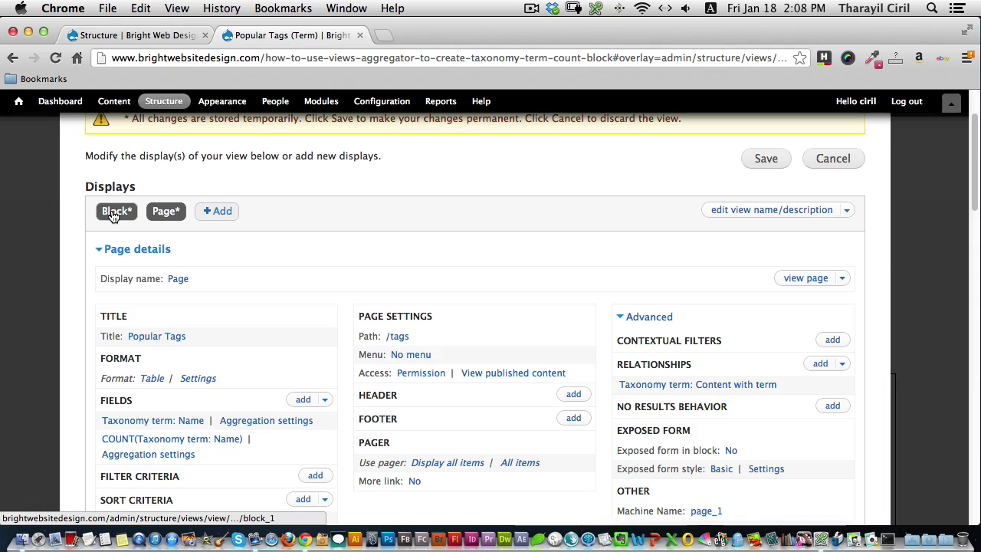
Step: Switch to the view's Block display and go to its format settings
{"action": "left_click", "coordinate": [112, 217]}
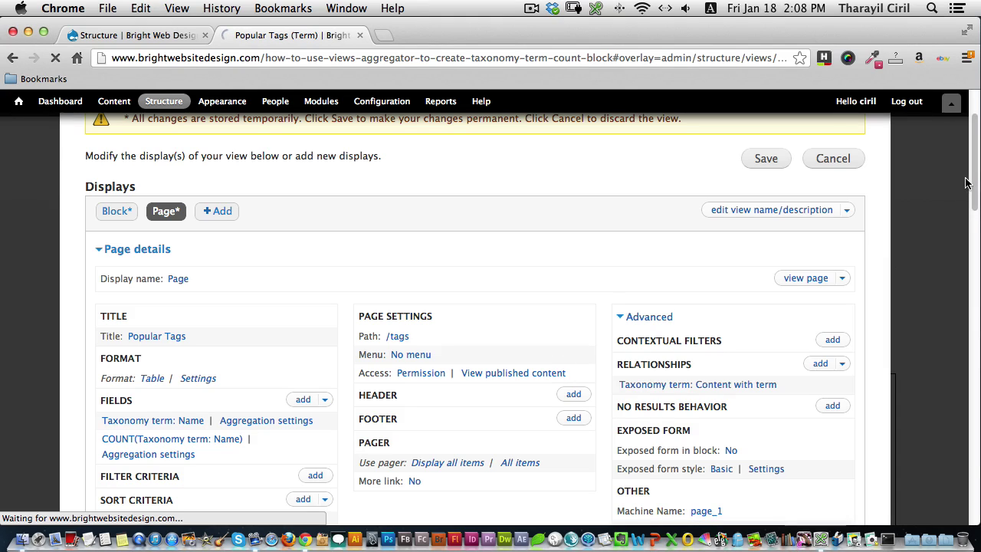
{"action": "left_click_drag", "start_coordinate": [973, 172], "coordinate": [944, 182]}
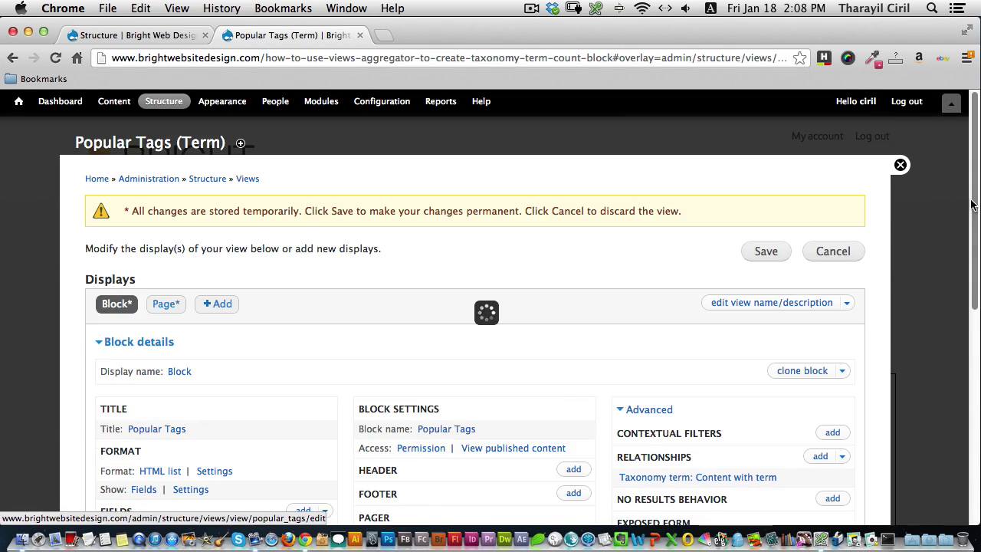
{"action": "scroll", "coordinate": [962, 245], "scroll_direction": "down", "scroll_amount": 5}
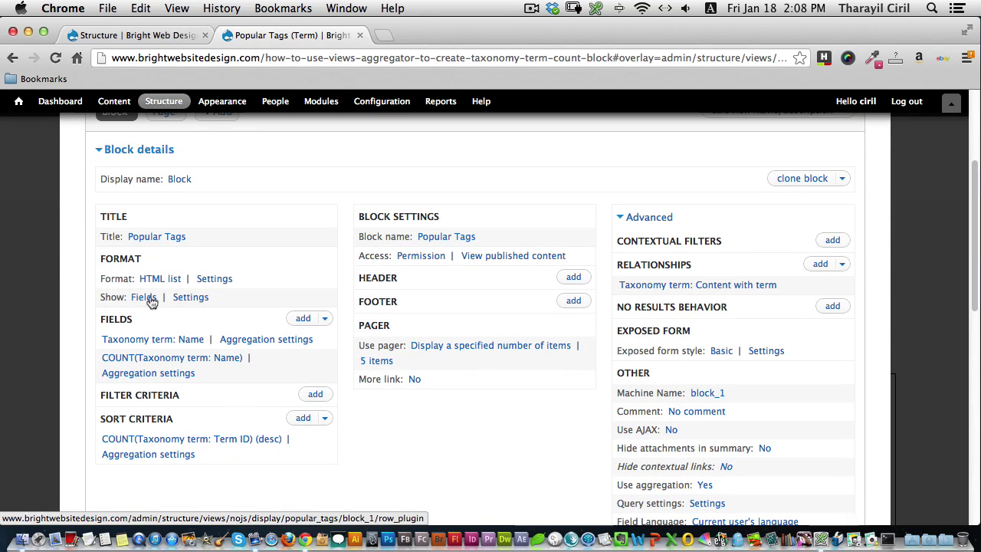
{"action": "left_click", "coordinate": [186, 299]}
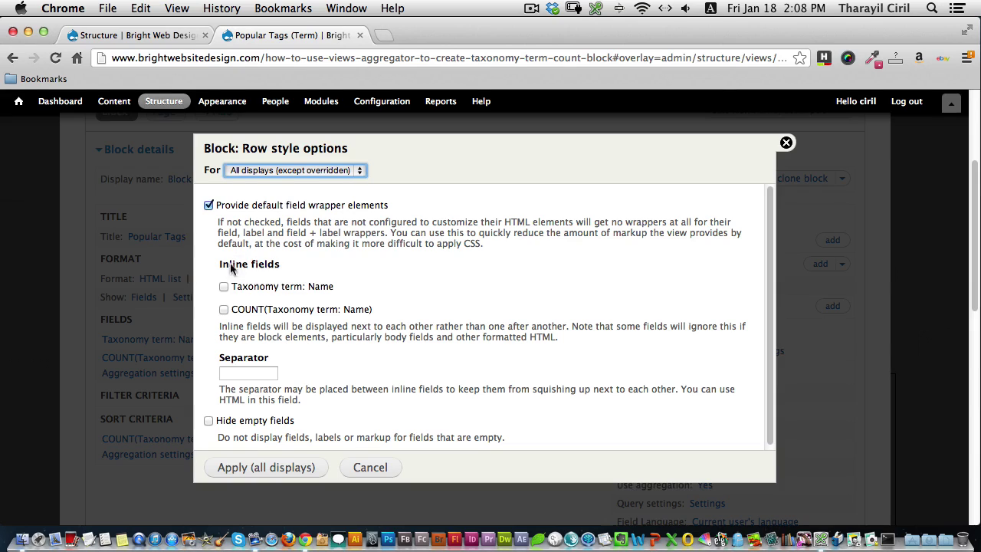
{"action": "left_click", "coordinate": [223, 288]}
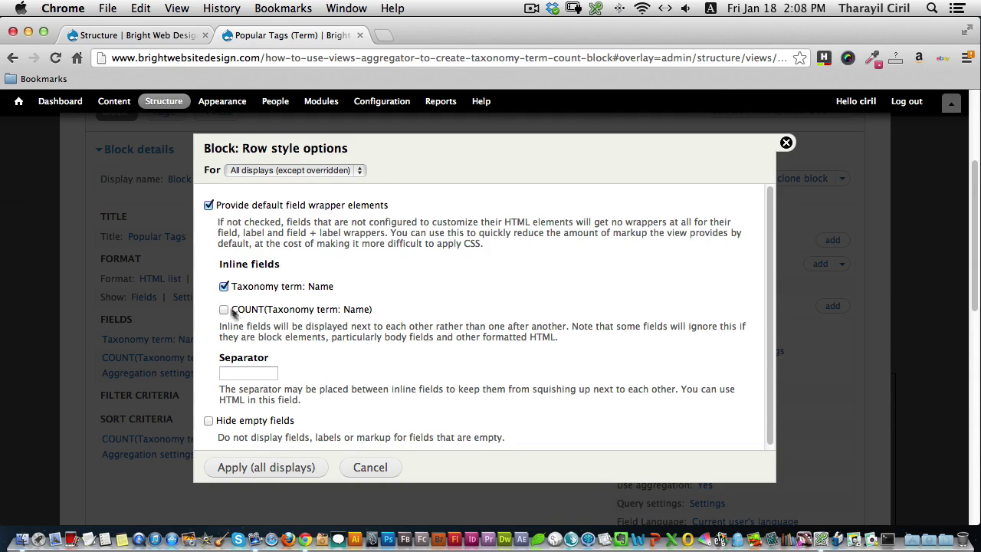
{"action": "left_click", "coordinate": [383, 468]}
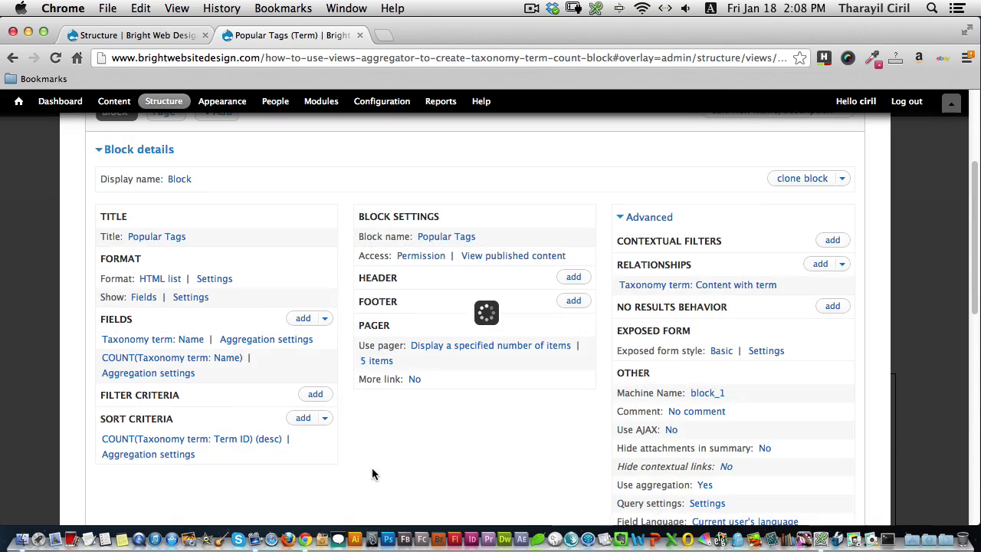
Step: Make the Taxonomy term: Name and COUNT(Taxonomy term: Name) fields inline in the block's row style for all non-overridden displays, and check the preview
{"action": "left_click_drag", "start_coordinate": [967, 236], "coordinate": [945, 396]}
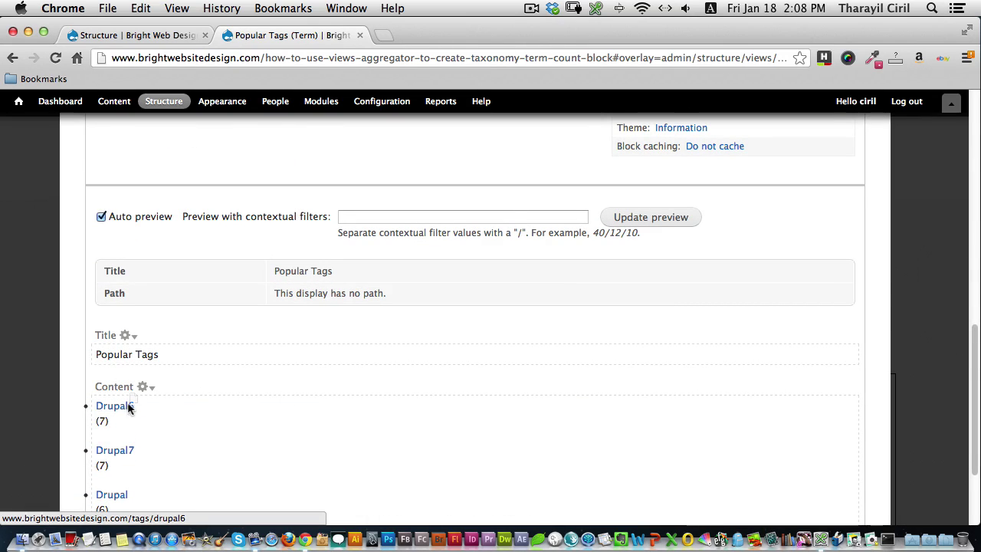
{"action": "left_click_drag", "start_coordinate": [129, 408], "coordinate": [96, 423]}
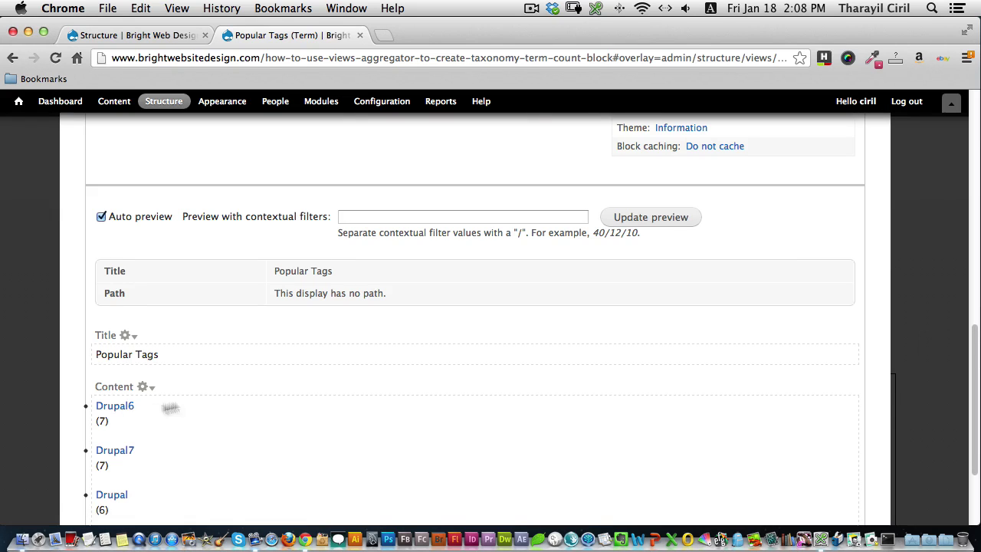
{"action": "scroll", "coordinate": [973, 380], "scroll_direction": "up", "scroll_amount": 5}
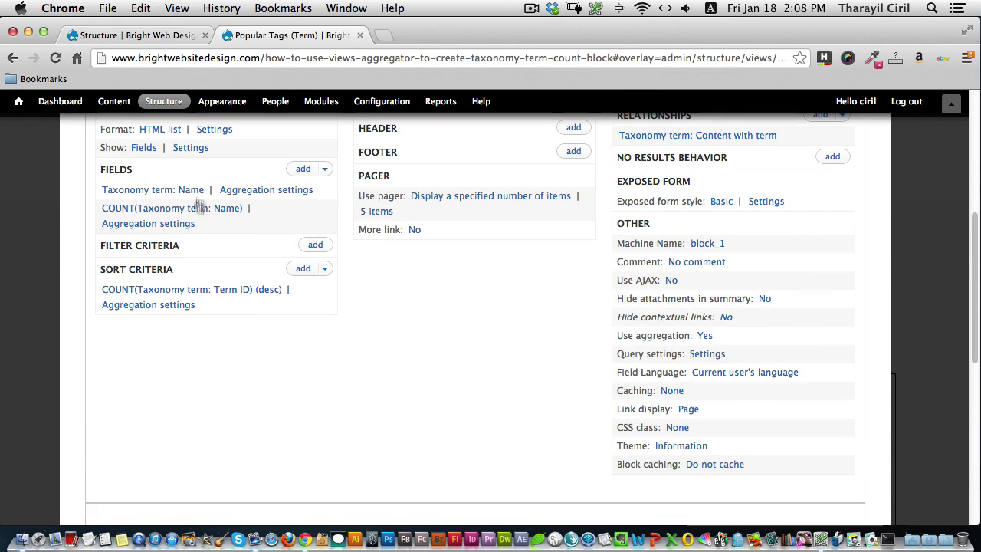
{"action": "left_click", "coordinate": [189, 149]}
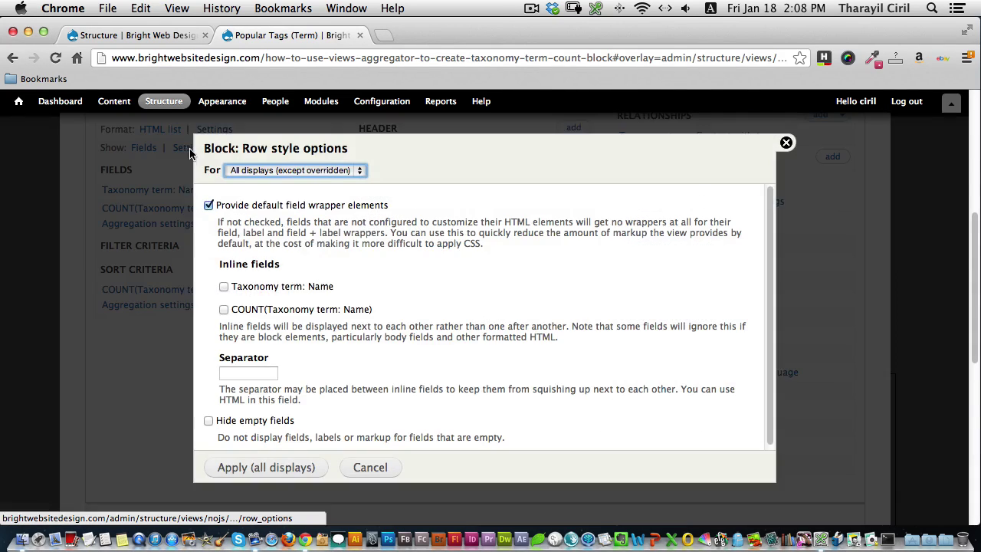
{"action": "left_click", "coordinate": [264, 290]}
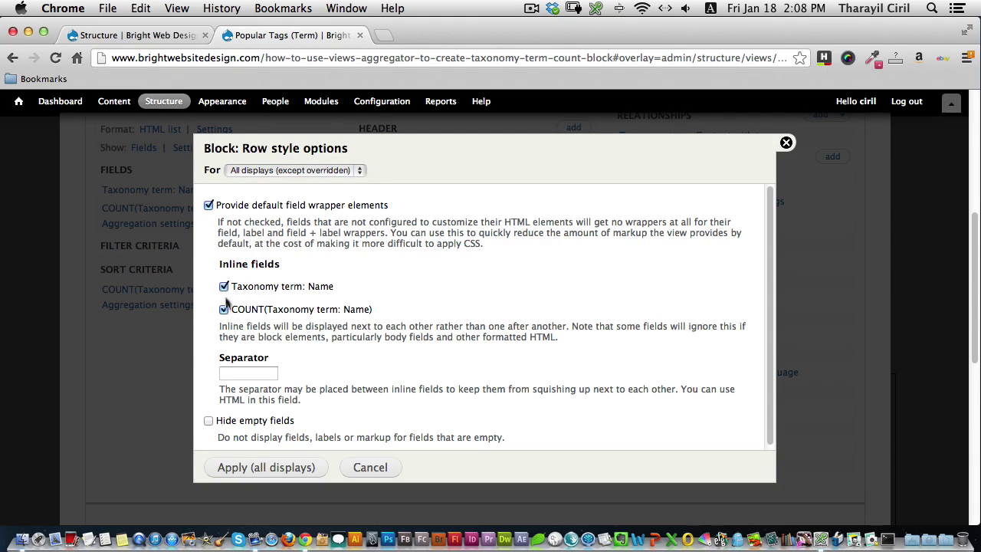
{"action": "left_click", "coordinate": [244, 469]}
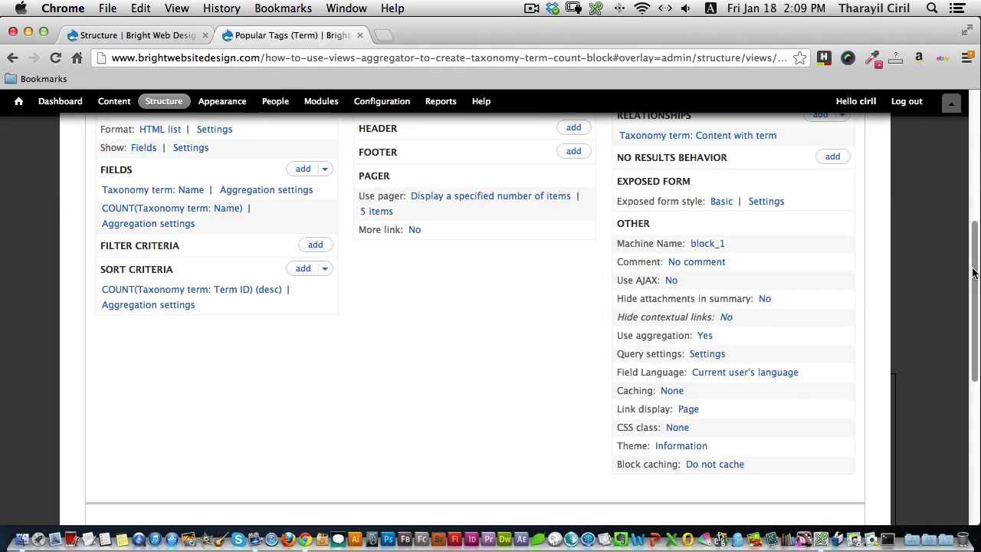
{"action": "scroll", "coordinate": [952, 354], "scroll_direction": "down", "scroll_amount": 5}
{"action": "scroll", "coordinate": [952, 355], "scroll_direction": "down", "scroll_amount": 4}
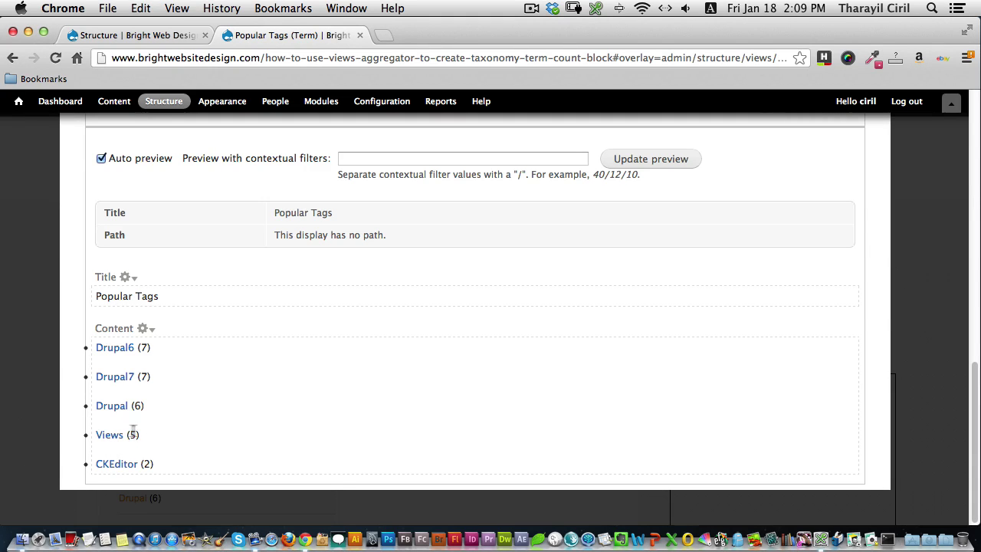
Step: Save the Popular Tags view and open the live page of its Page display
{"action": "left_click_drag", "start_coordinate": [967, 420], "coordinate": [967, 182]}
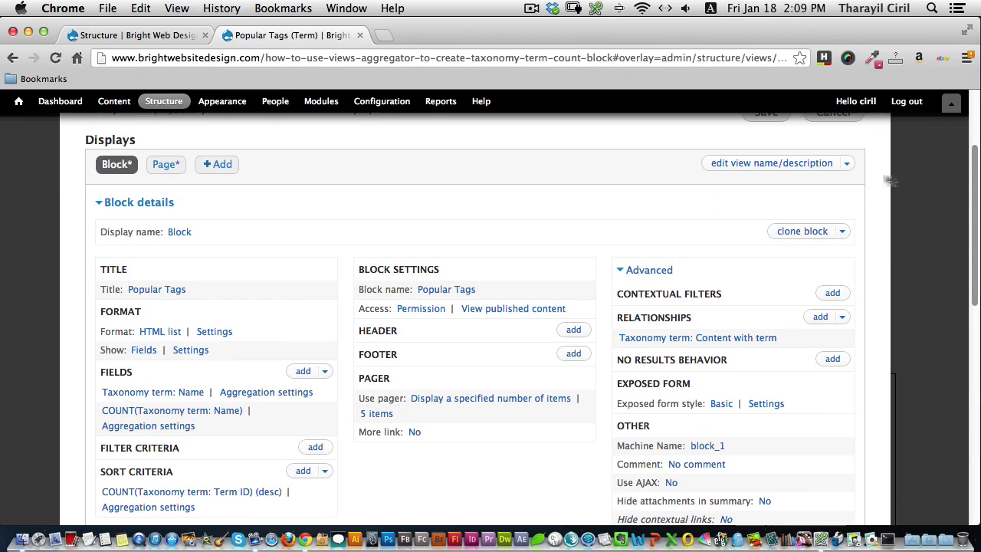
{"action": "left_click", "coordinate": [766, 115]}
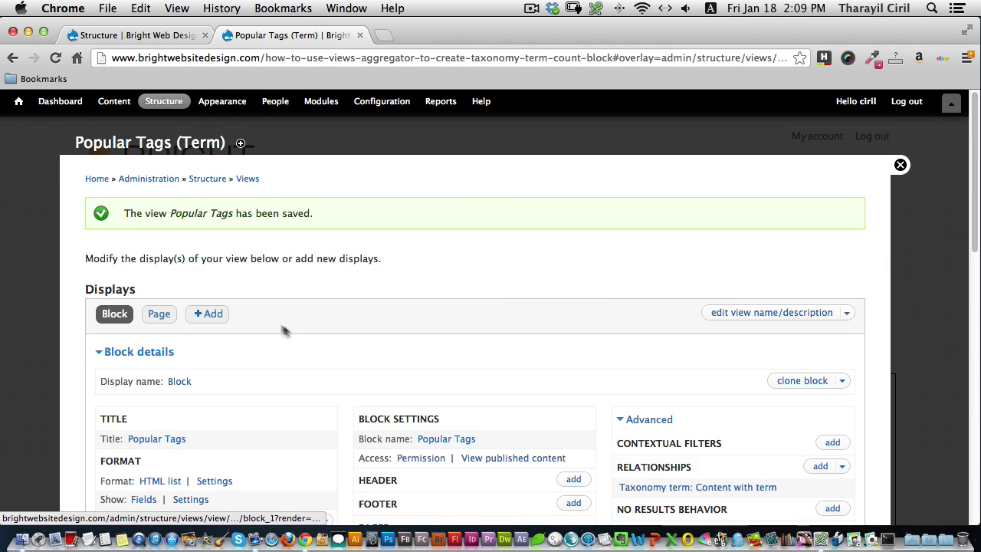
{"action": "left_click", "coordinate": [159, 313]}
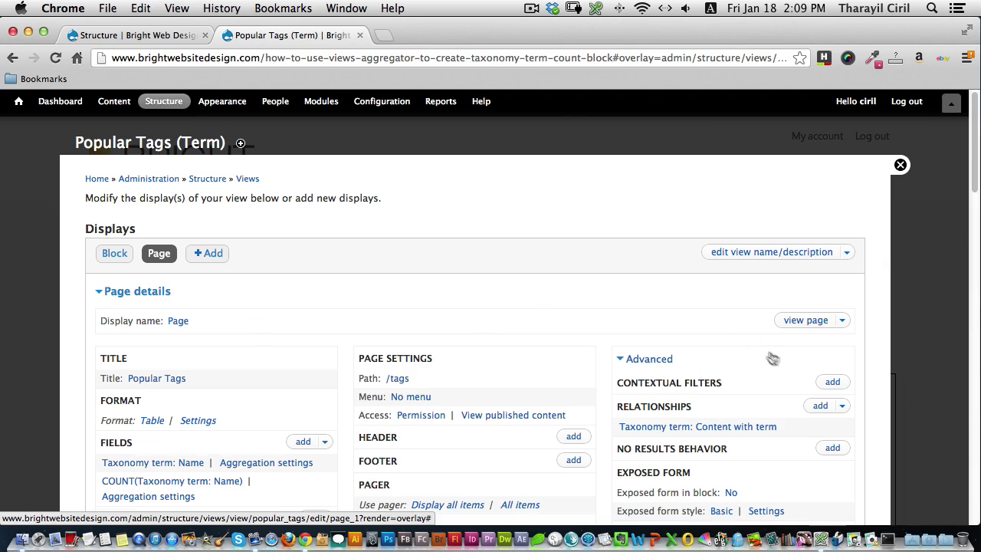
{"action": "left_click", "coordinate": [797, 323]}
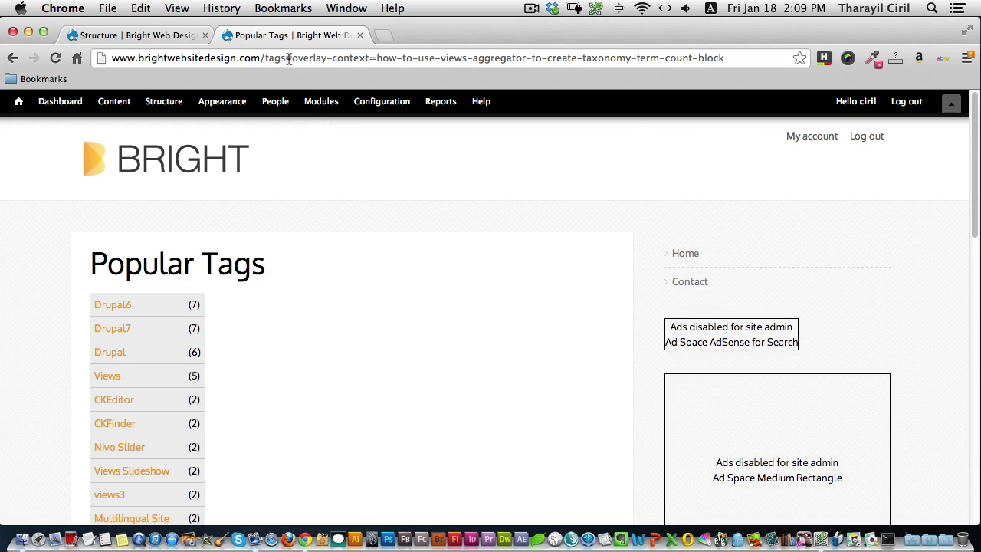
Step: Reload the page at /tags without the overlay-context part of the address, and check the tag table and sidebar block
{"action": "left_click_drag", "start_coordinate": [288, 58], "coordinate": [728, 57]}
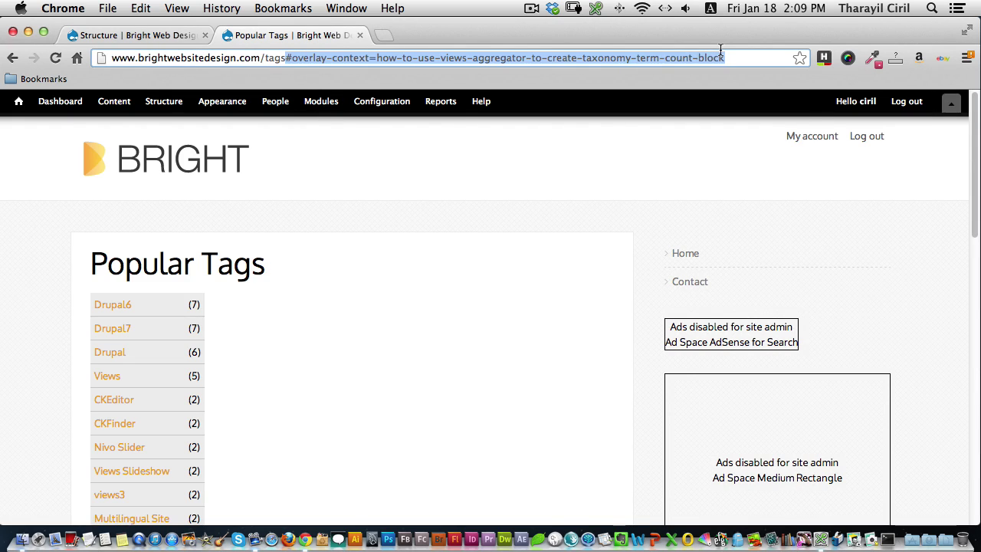
{"action": "key", "text": "BackSpace"}
{"action": "key", "text": "Return"}
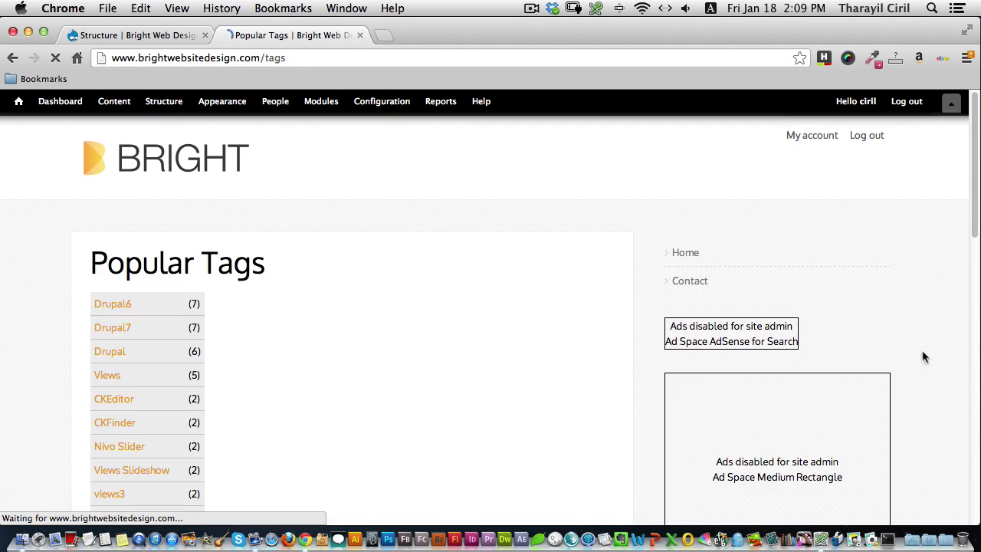
{"action": "left_click_drag", "start_coordinate": [973, 198], "coordinate": [865, 506]}
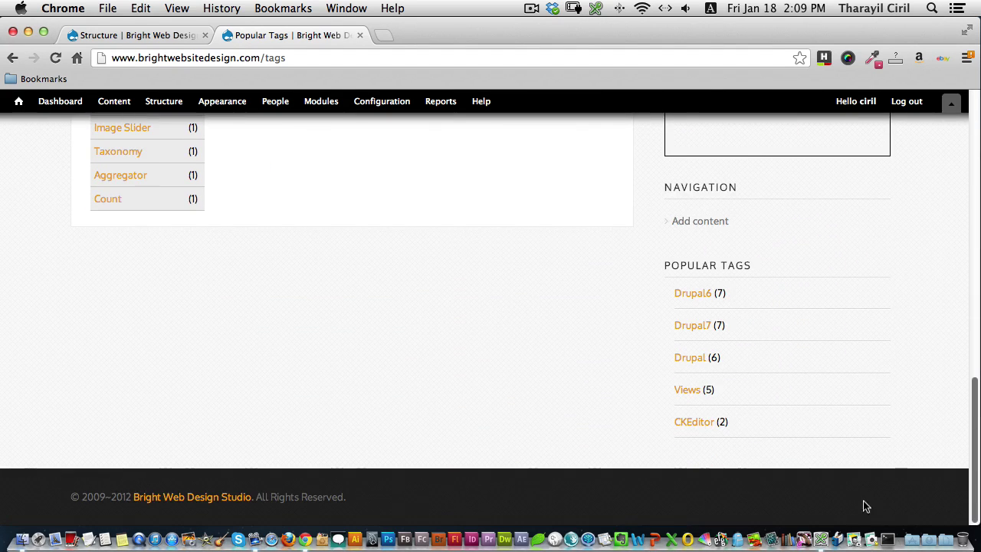
Step: Open the Popular Tags sidebar block's configuration to view its region settings, and look up the Blocks entry in the site's structure overview
{"action": "mouse_move", "coordinate": [741, 265]}
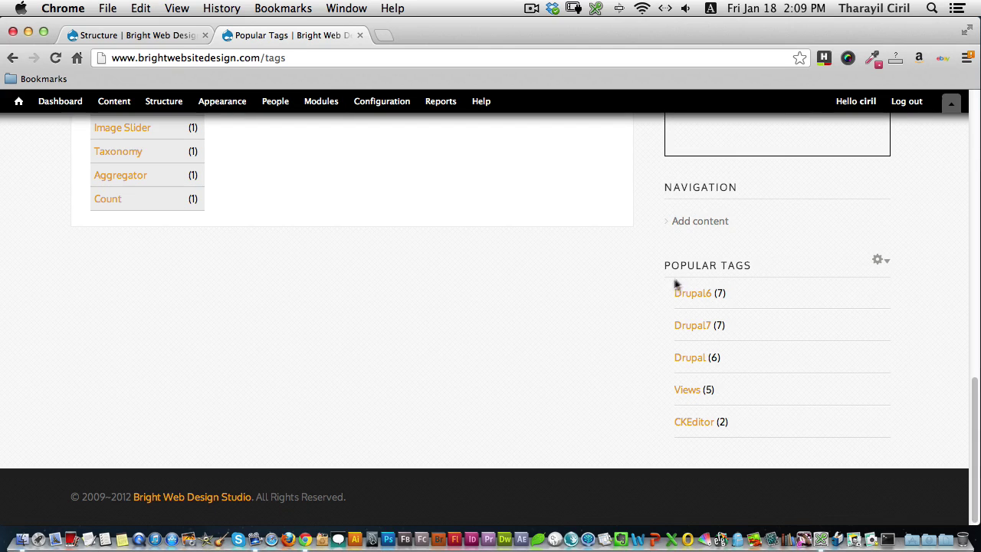
{"action": "left_click", "coordinate": [877, 259]}
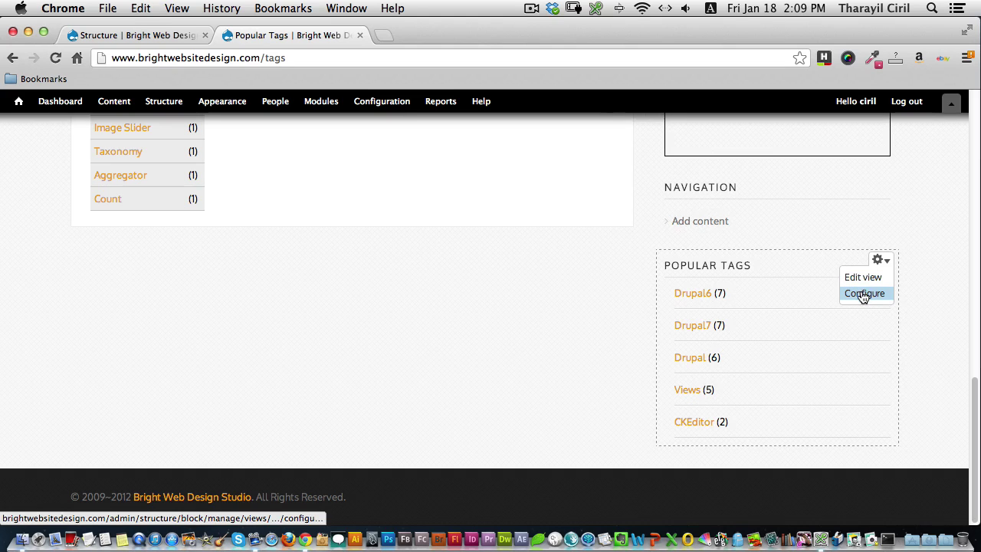
{"action": "left_click", "coordinate": [863, 295]}
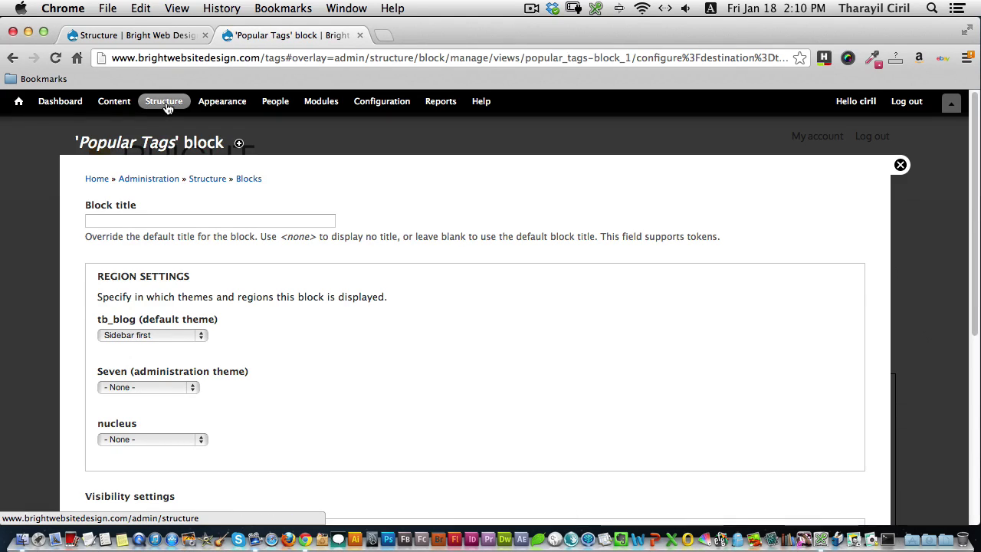
{"action": "left_click", "coordinate": [164, 103]}
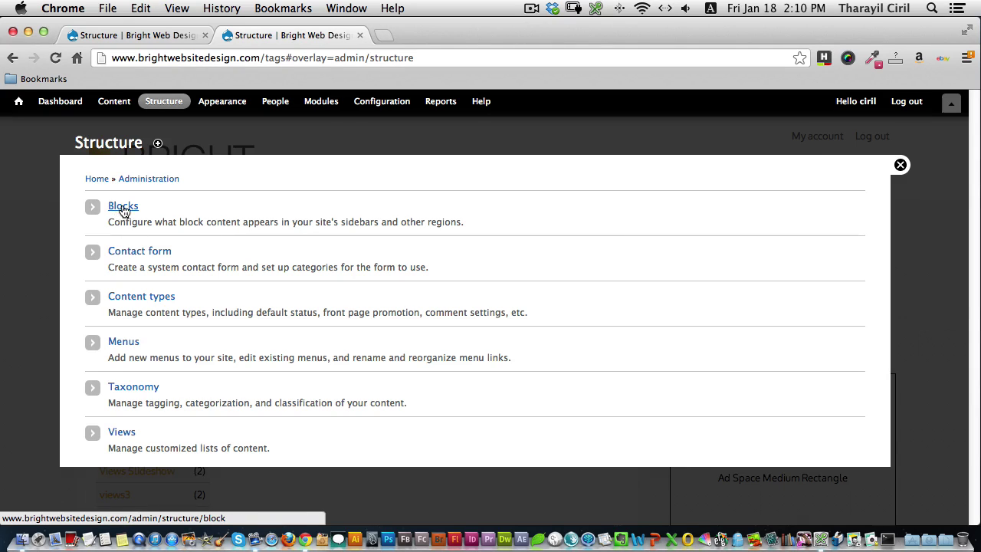
{"action": "left_click", "coordinate": [17, 62]}
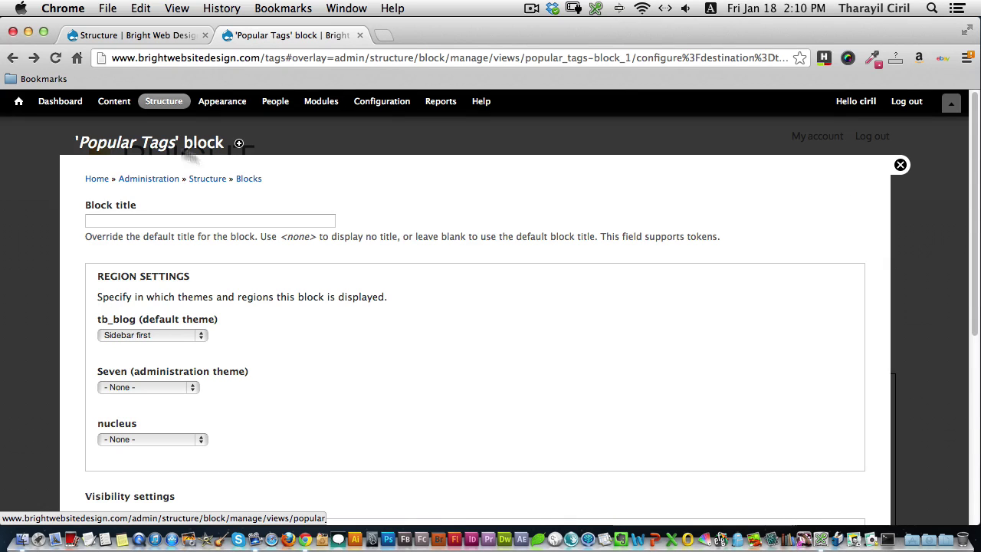
Step: Return to the site's home page and open the Popular Tags page at /tags
{"action": "left_click", "coordinate": [18, 103]}
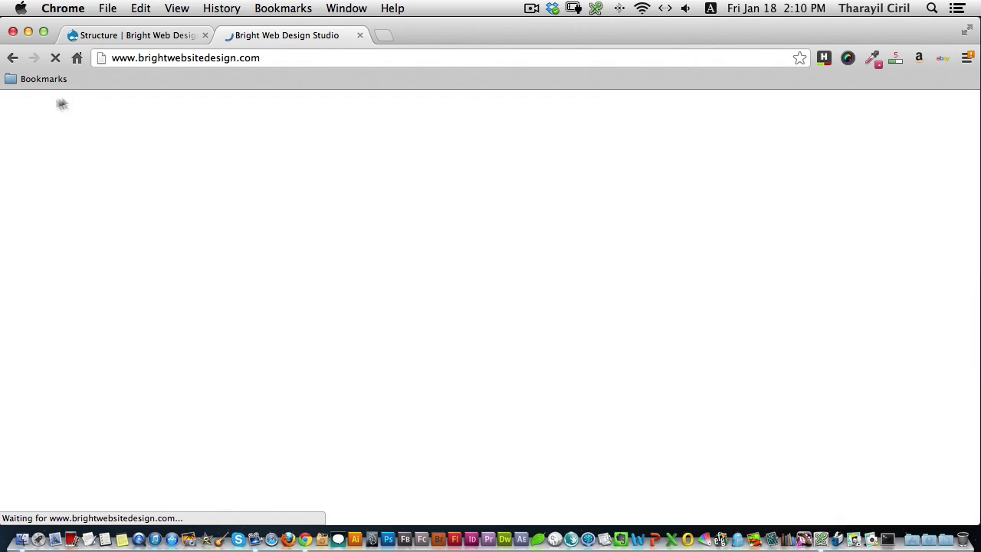
{"action": "left_click", "coordinate": [303, 55]}
{"action": "type", "text": "/tags"}
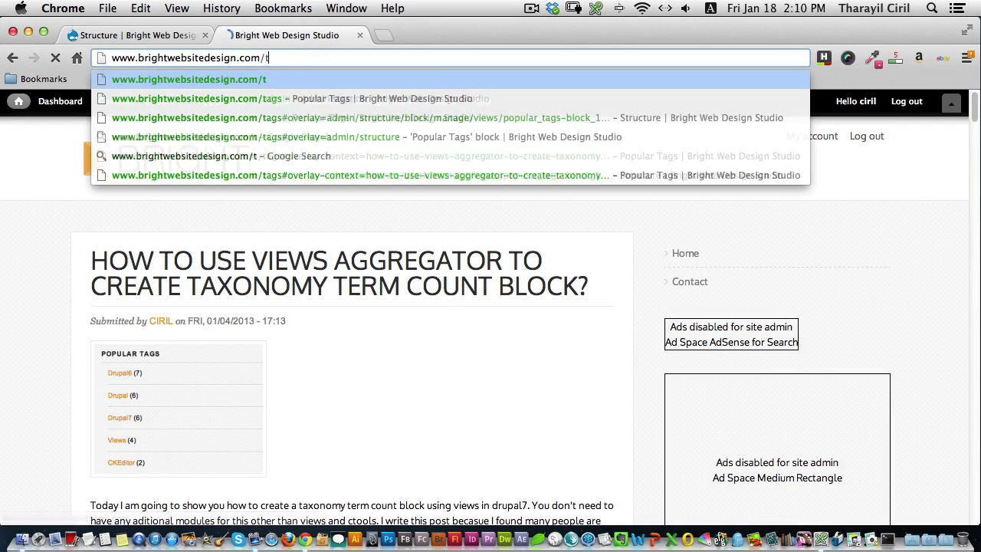
{"action": "key", "text": "Return"}
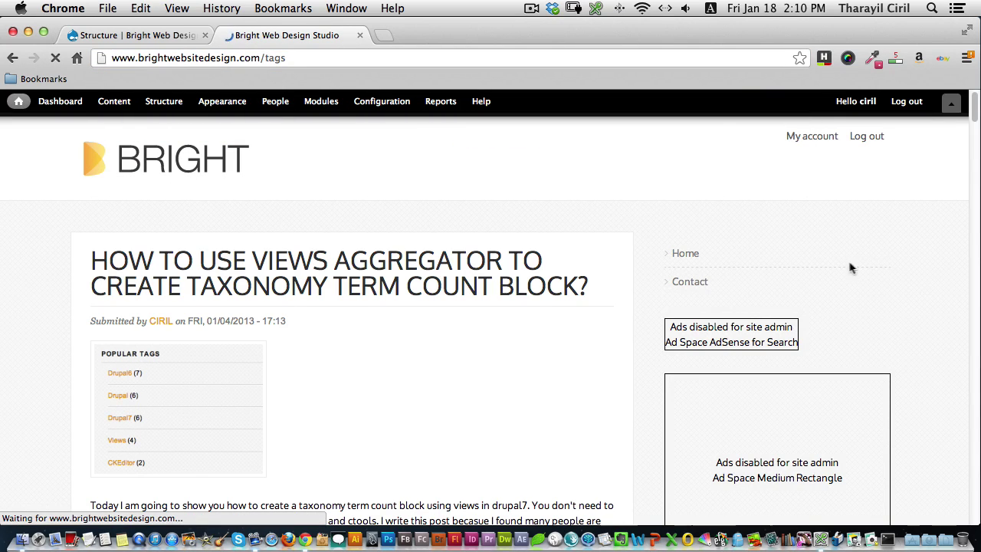
{"action": "left_click_drag", "start_coordinate": [970, 197], "coordinate": [970, 232]}
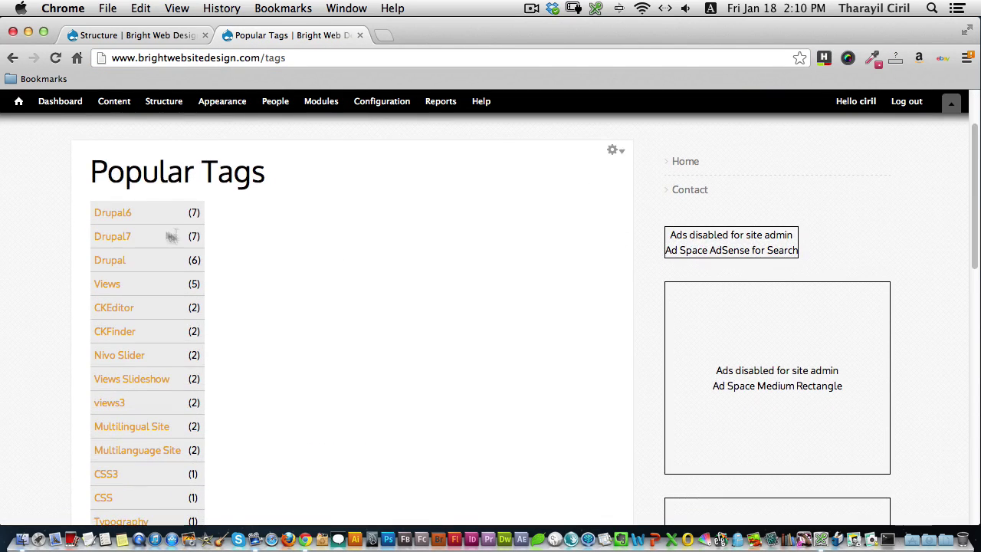
Step: Open the Popular Tags view for editing from its live page, look over the Page display settings, and return to the live page
{"action": "left_click", "coordinate": [615, 150]}
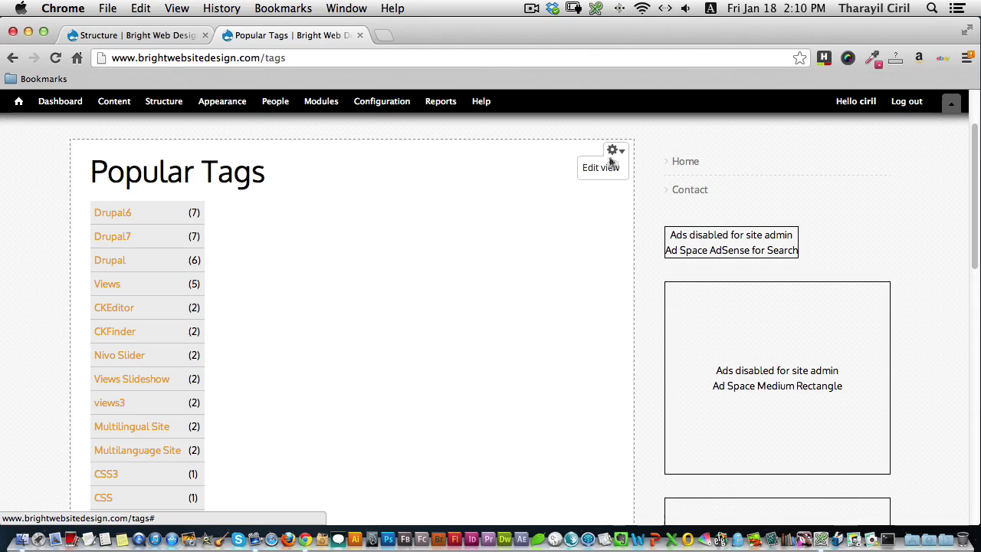
{"action": "left_click", "coordinate": [601, 166]}
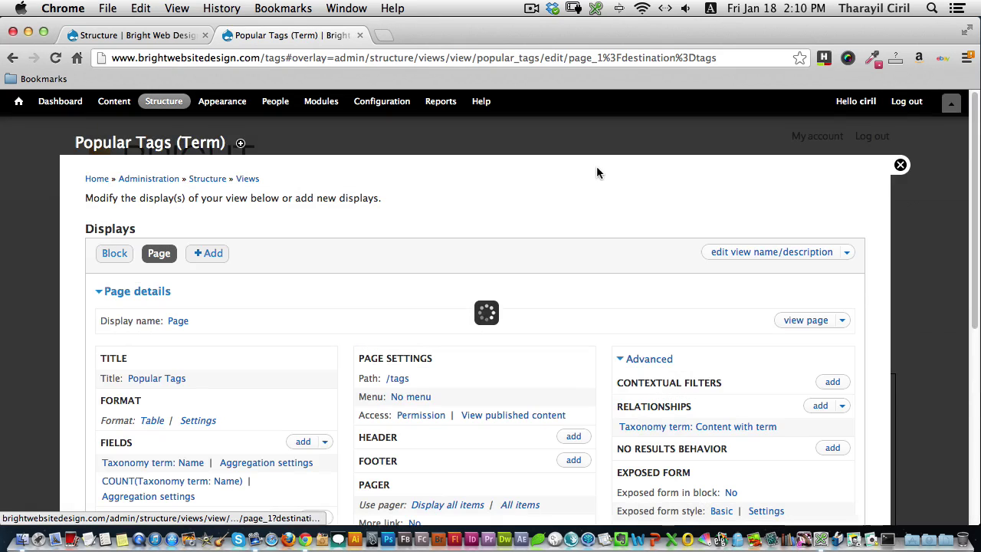
{"action": "scroll", "coordinate": [969, 206], "scroll_direction": "down", "scroll_amount": 3}
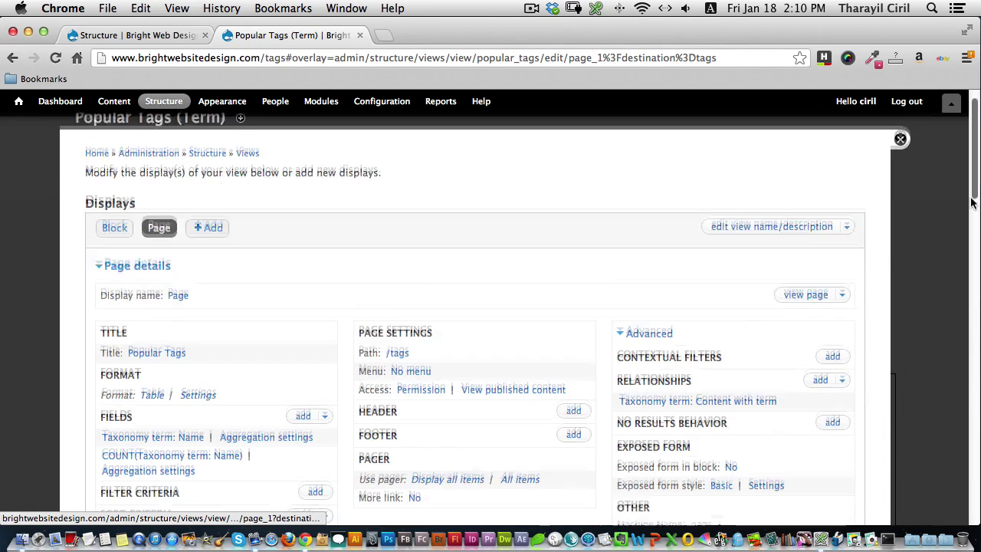
{"action": "scroll", "coordinate": [973, 175], "scroll_direction": "up", "scroll_amount": 3}
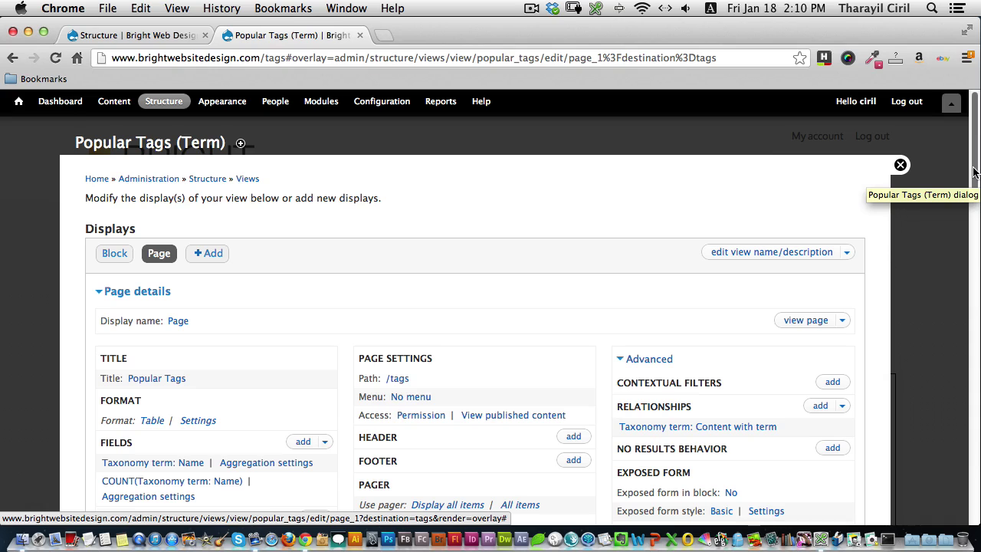
{"action": "left_click", "coordinate": [12, 58]}
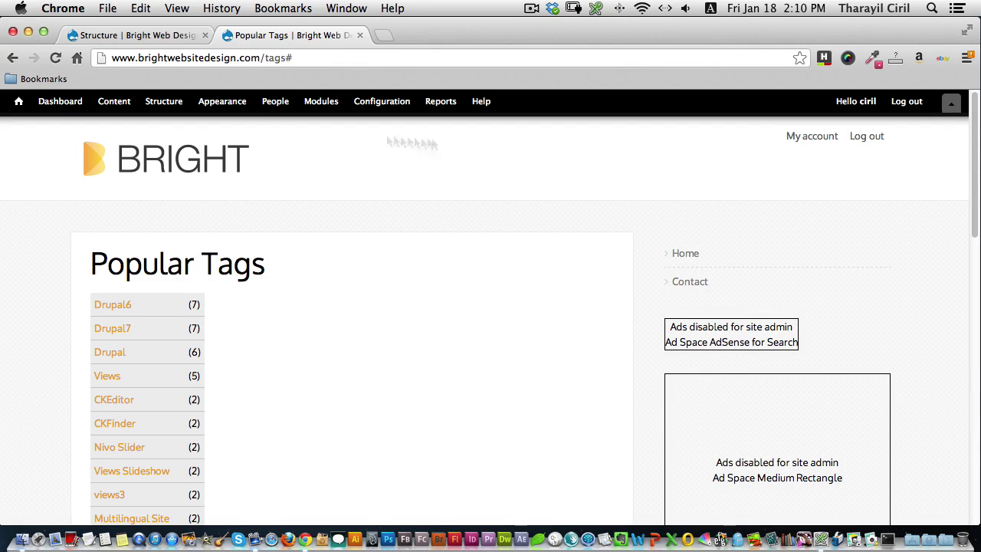
Step: Examine the full table of tags with their usage counts on the Popular Tags page, from the first row to the last
{"action": "scroll", "coordinate": [963, 230], "scroll_direction": "down", "scroll_amount": 3}
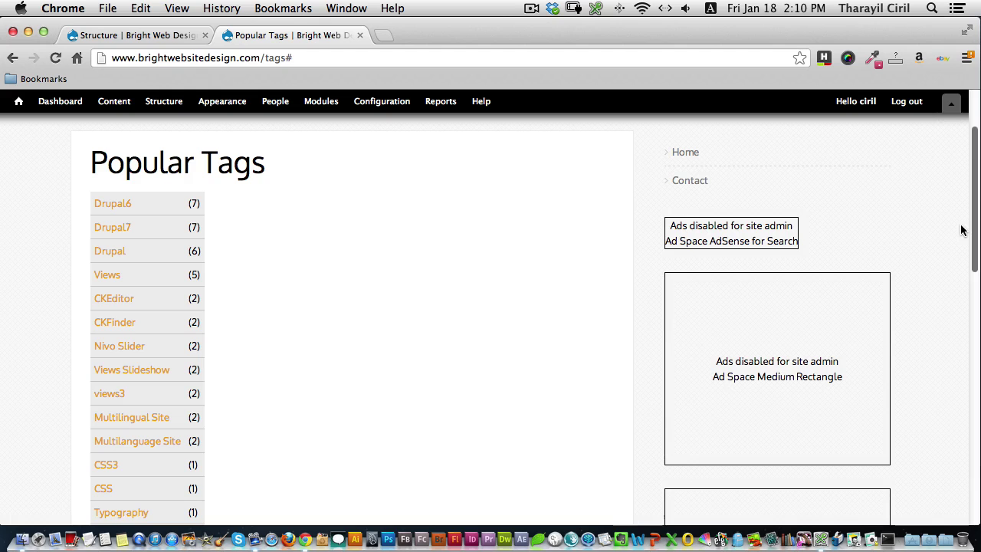
{"action": "scroll", "coordinate": [961, 230], "scroll_direction": "down", "scroll_amount": 6}
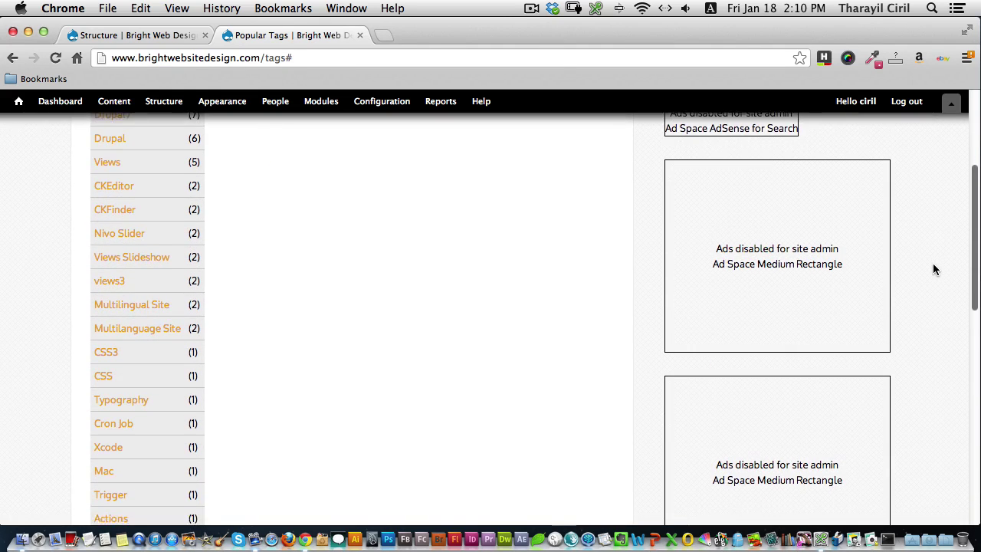
{"action": "scroll", "coordinate": [922, 298], "scroll_direction": "down", "scroll_amount": 8}
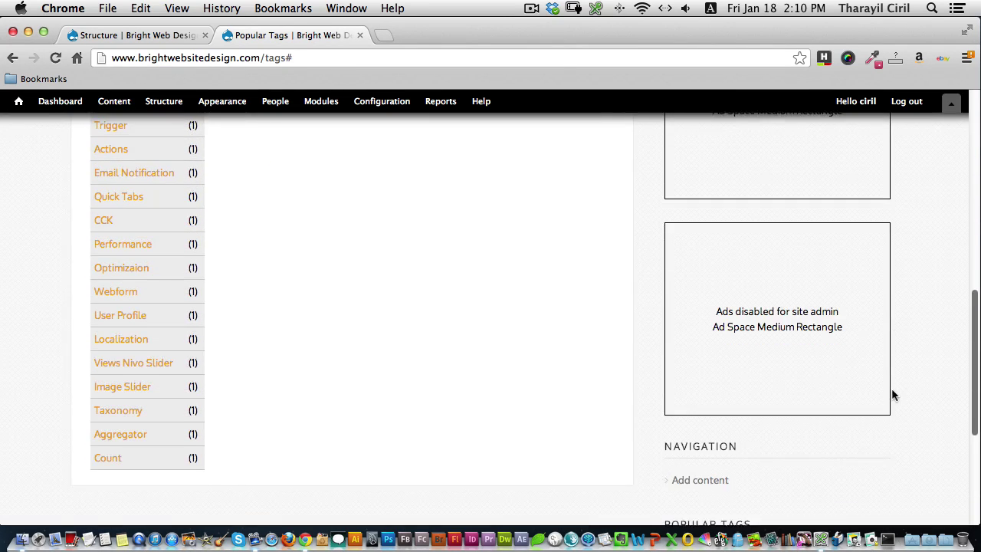
{"action": "scroll", "coordinate": [891, 391], "scroll_direction": "up", "scroll_amount": 1}
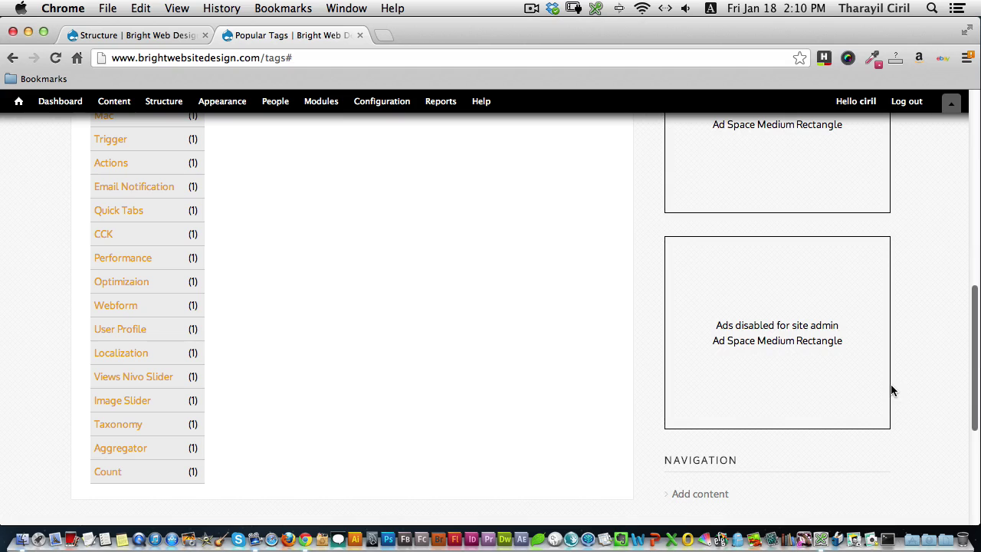
{"action": "scroll", "coordinate": [891, 390], "scroll_direction": "up", "scroll_amount": 2}
{"action": "scroll", "coordinate": [891, 385], "scroll_direction": "up", "scroll_amount": 1}
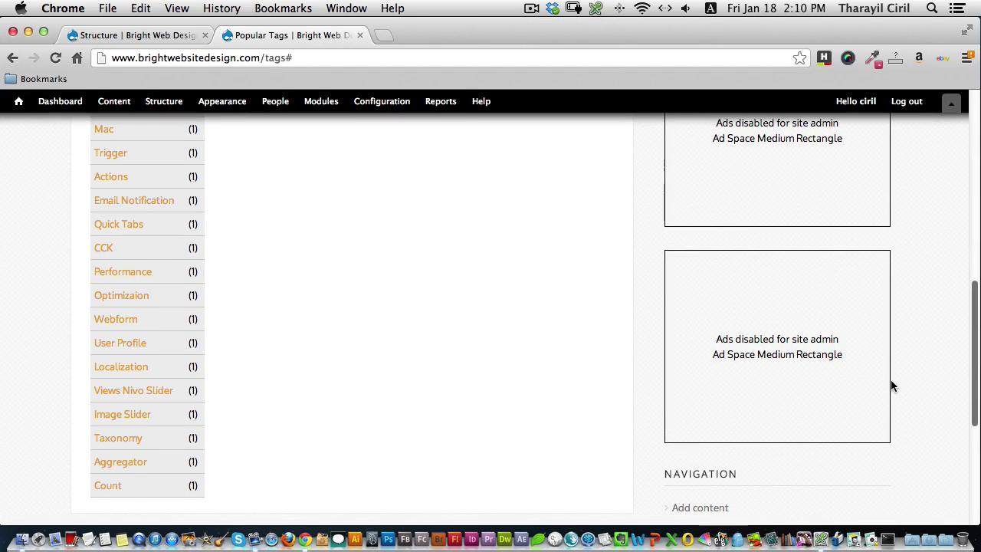
{"action": "scroll", "coordinate": [891, 385], "scroll_direction": "up", "scroll_amount": 1}
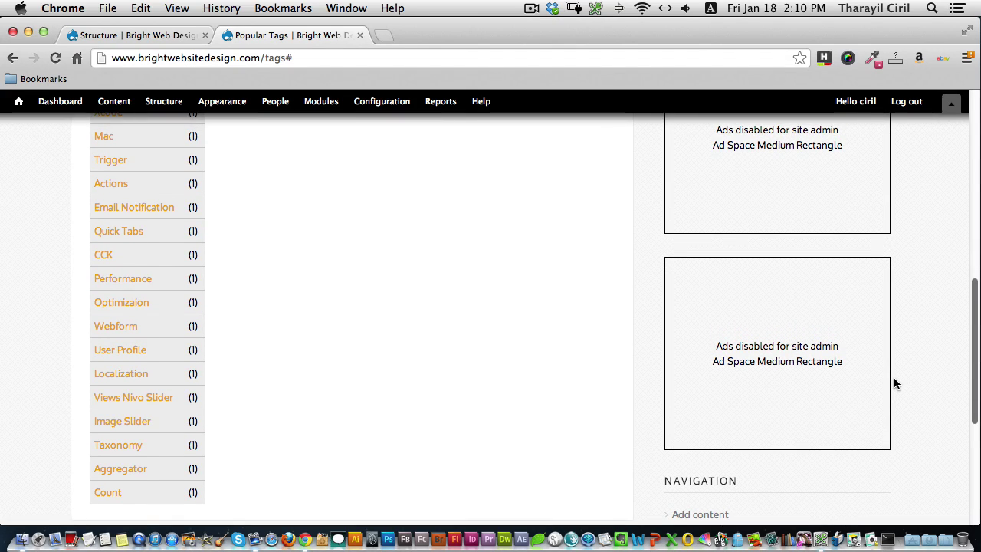
{"action": "scroll", "coordinate": [894, 376], "scroll_direction": "up", "scroll_amount": 1}
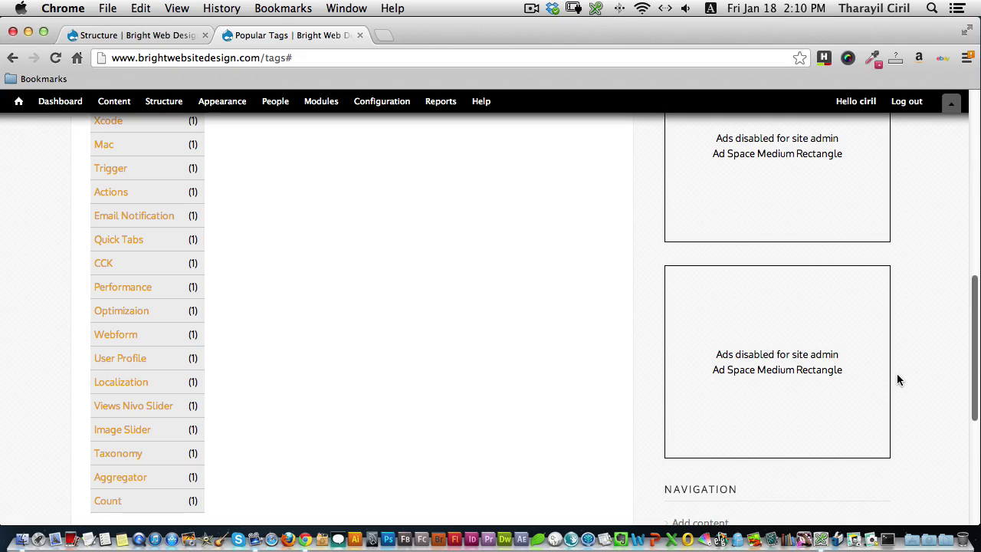
{"action": "scroll", "coordinate": [899, 372], "scroll_direction": "up", "scroll_amount": 1}
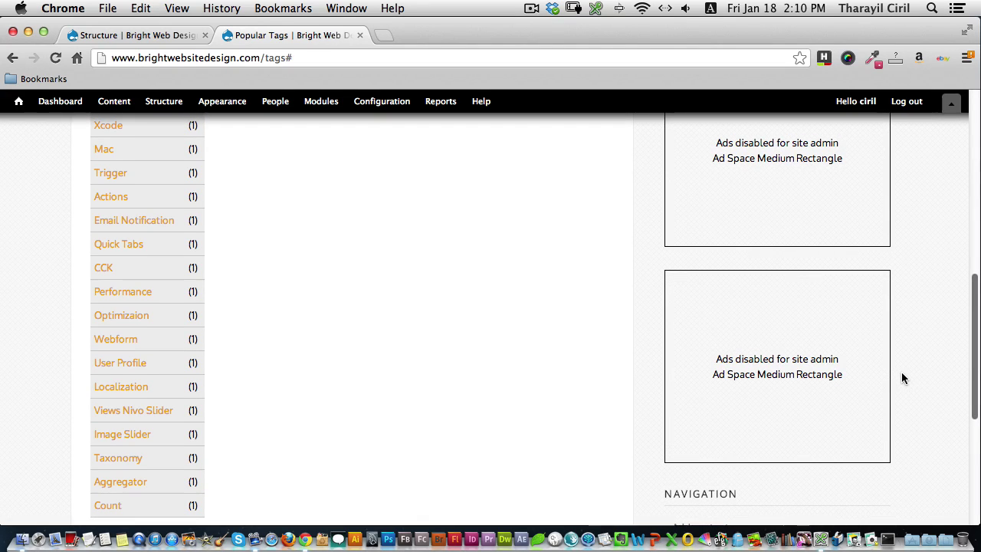
{"action": "scroll", "coordinate": [903, 374], "scroll_direction": "up", "scroll_amount": 1}
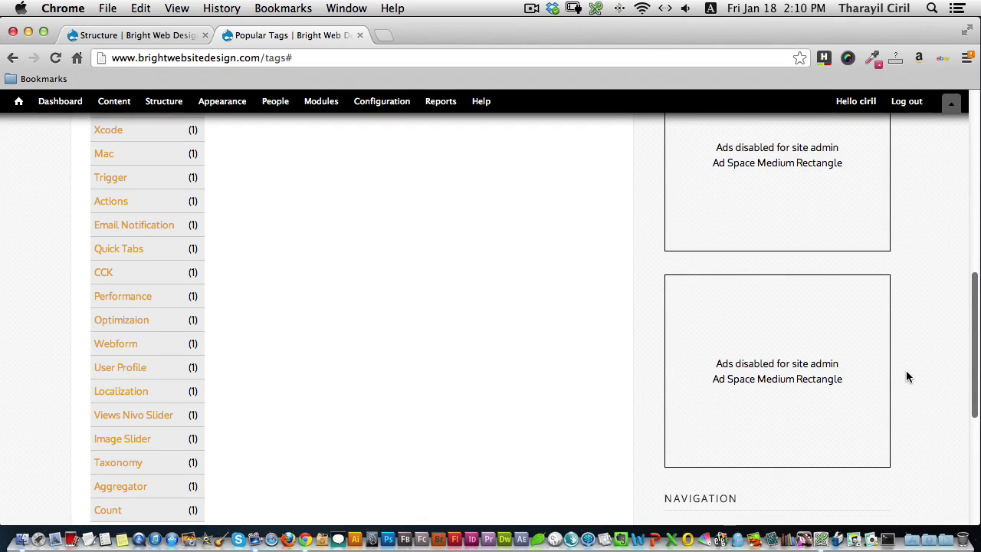
{"action": "scroll", "coordinate": [905, 371], "scroll_direction": "up", "scroll_amount": 2}
{"action": "scroll", "coordinate": [905, 370], "scroll_direction": "down", "scroll_amount": 2}
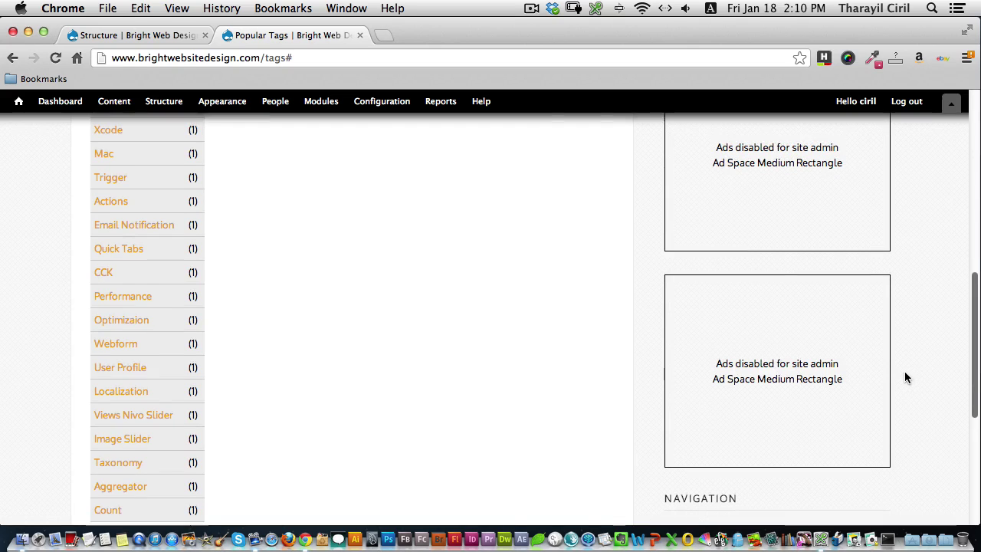
{"action": "scroll", "coordinate": [902, 369], "scroll_direction": "up", "scroll_amount": 10}
{"action": "scroll", "coordinate": [902, 322], "scroll_direction": "up", "scroll_amount": 10}
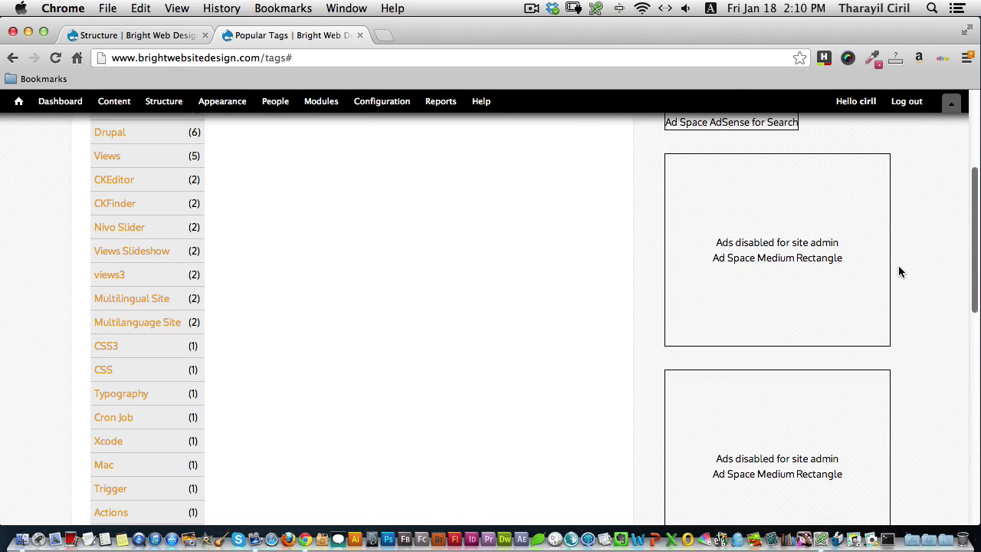
{"action": "scroll", "coordinate": [898, 266], "scroll_direction": "down", "scroll_amount": 1}
{"action": "scroll", "coordinate": [903, 266], "scroll_direction": "up", "scroll_amount": 1}
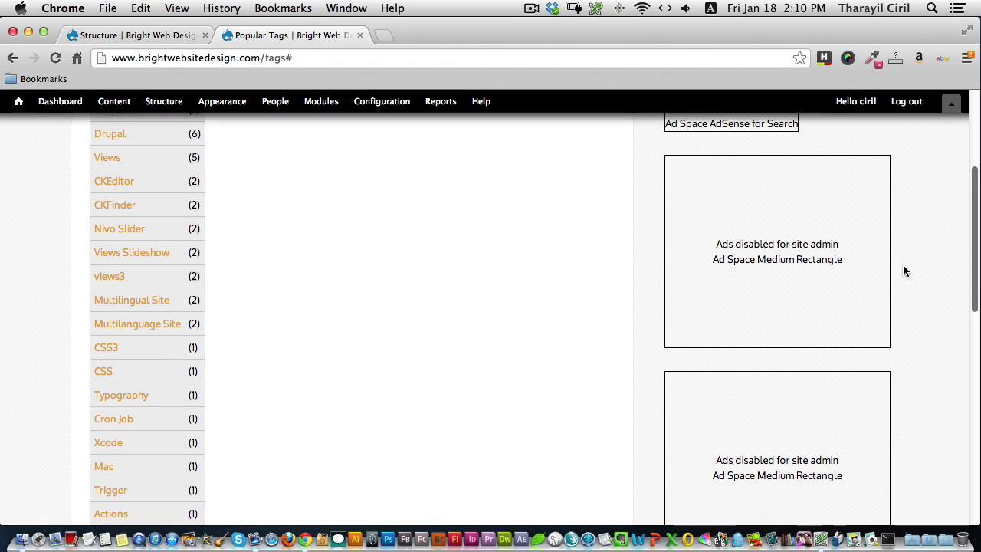
{"action": "scroll", "coordinate": [902, 265], "scroll_direction": "up", "scroll_amount": 3}
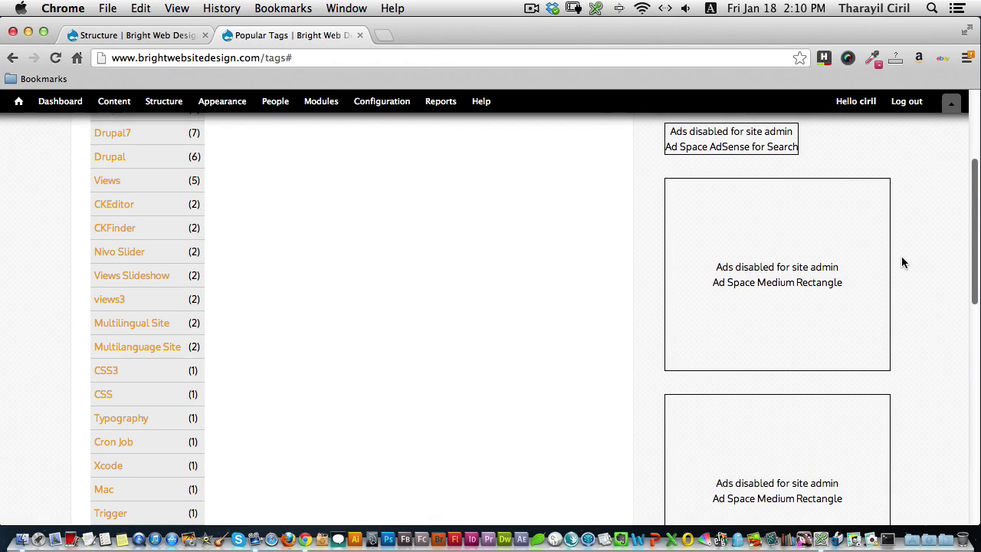
{"action": "scroll", "coordinate": [901, 258], "scroll_direction": "up", "scroll_amount": 6}
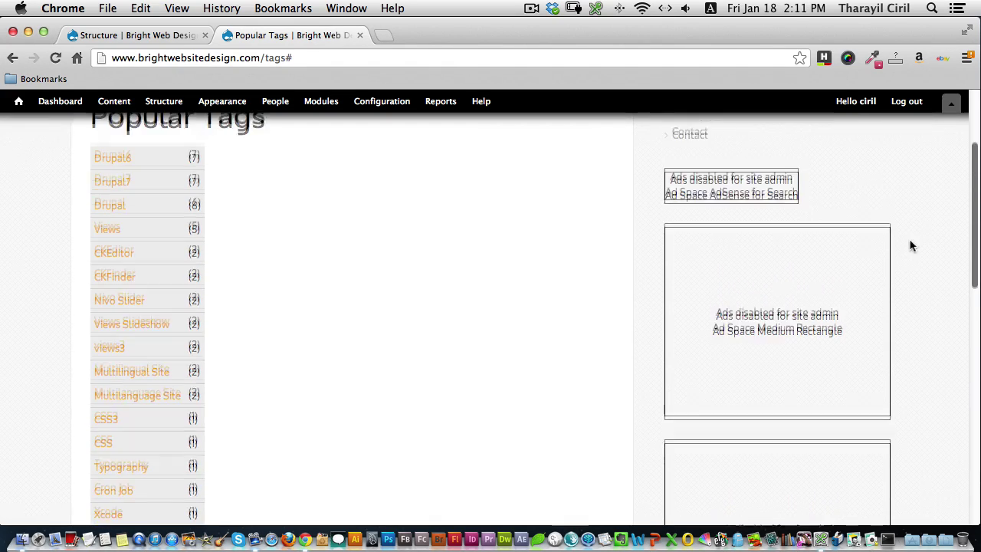
{"action": "scroll", "coordinate": [911, 245], "scroll_direction": "up", "scroll_amount": 3}
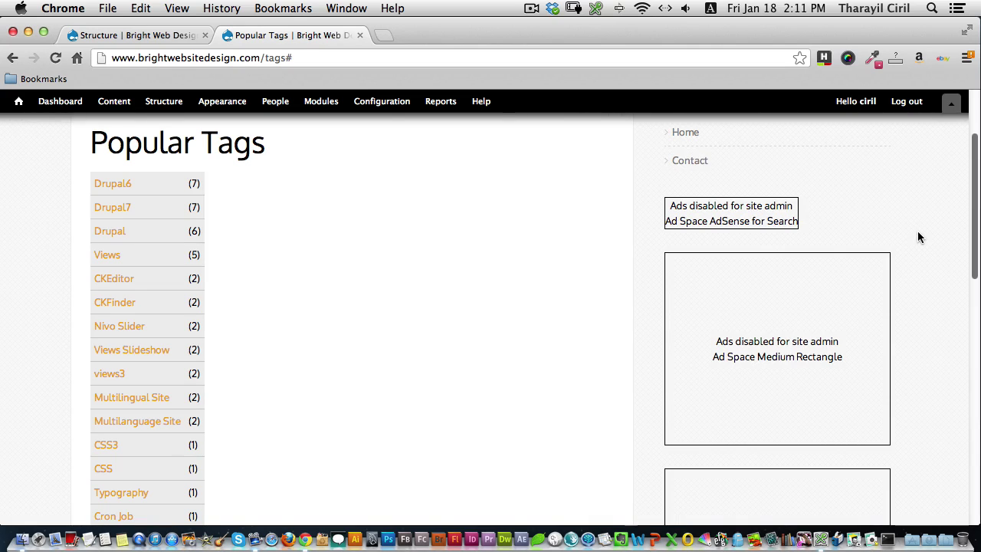
{"action": "scroll", "coordinate": [917, 232], "scroll_direction": "up", "scroll_amount": 1}
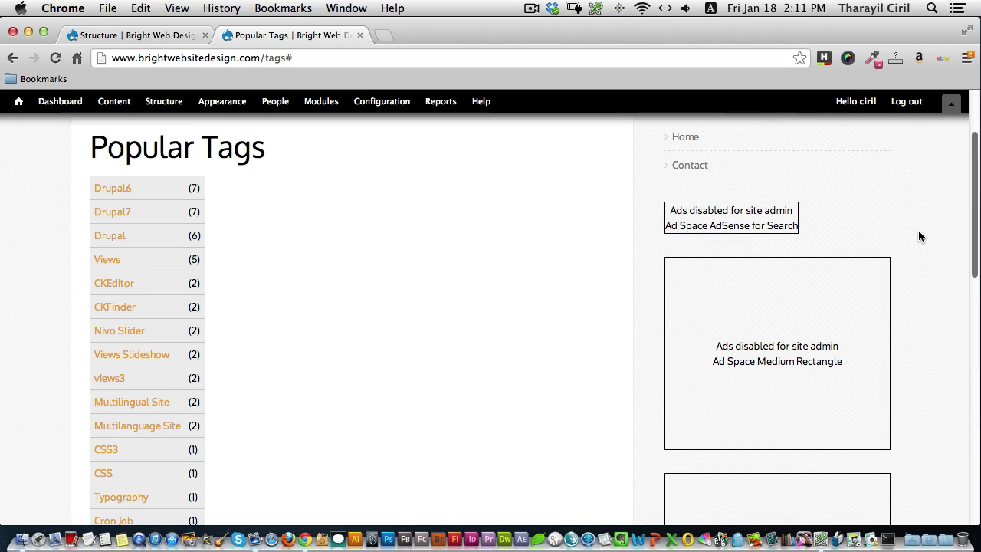
{"action": "scroll", "coordinate": [918, 234], "scroll_direction": "up", "scroll_amount": 1}
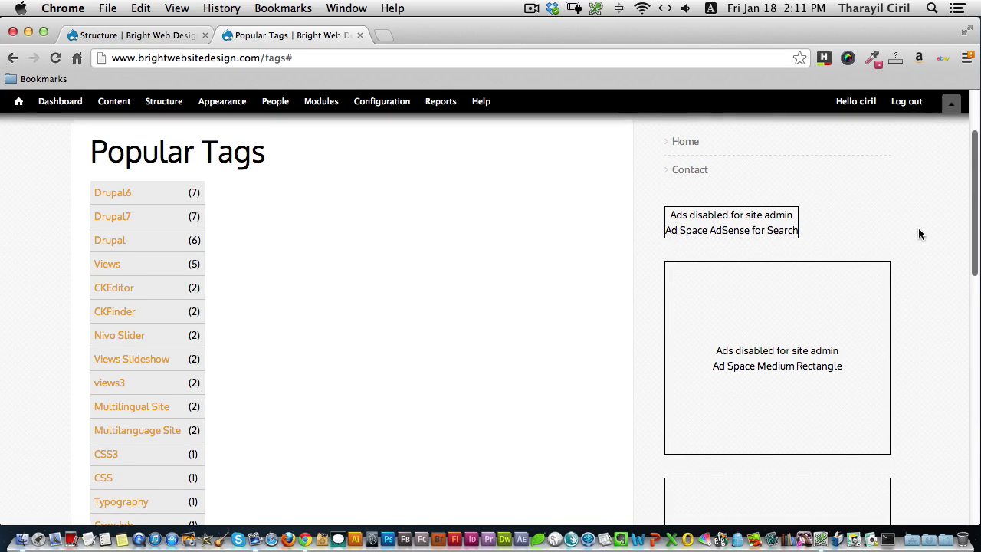
{"action": "scroll", "coordinate": [918, 228], "scroll_direction": "up", "scroll_amount": 1}
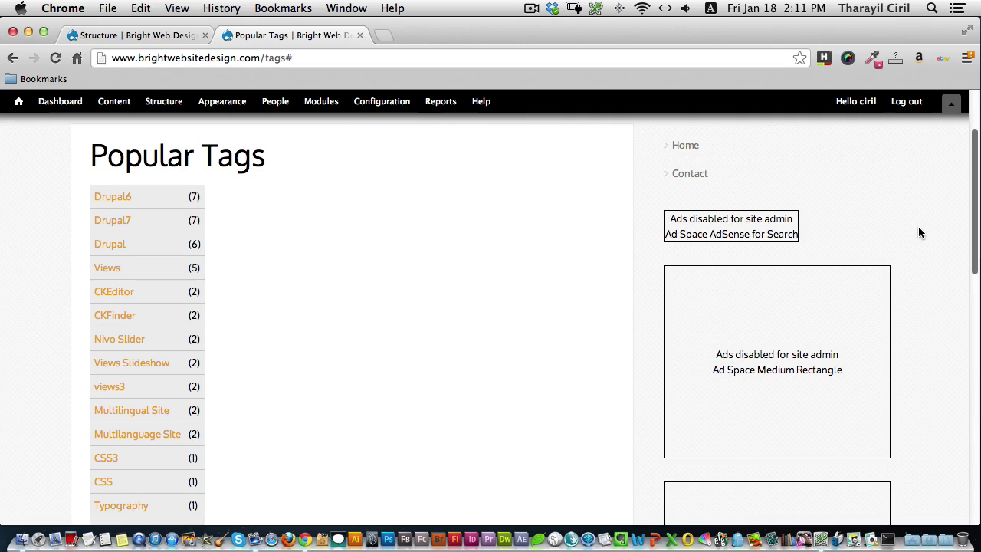
{"action": "scroll", "coordinate": [918, 227], "scroll_direction": "up", "scroll_amount": 1}
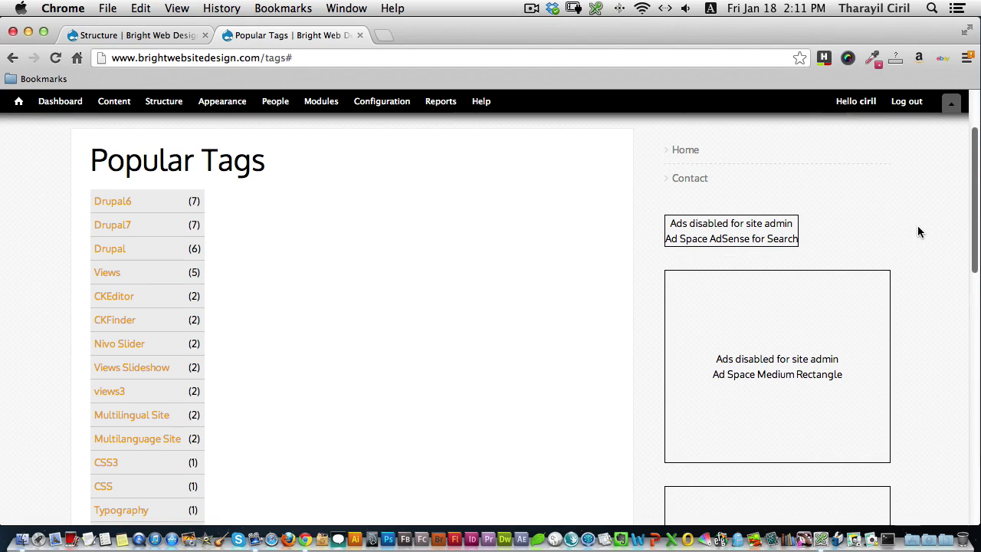
{"action": "scroll", "coordinate": [919, 229], "scroll_direction": "up", "scroll_amount": 5}
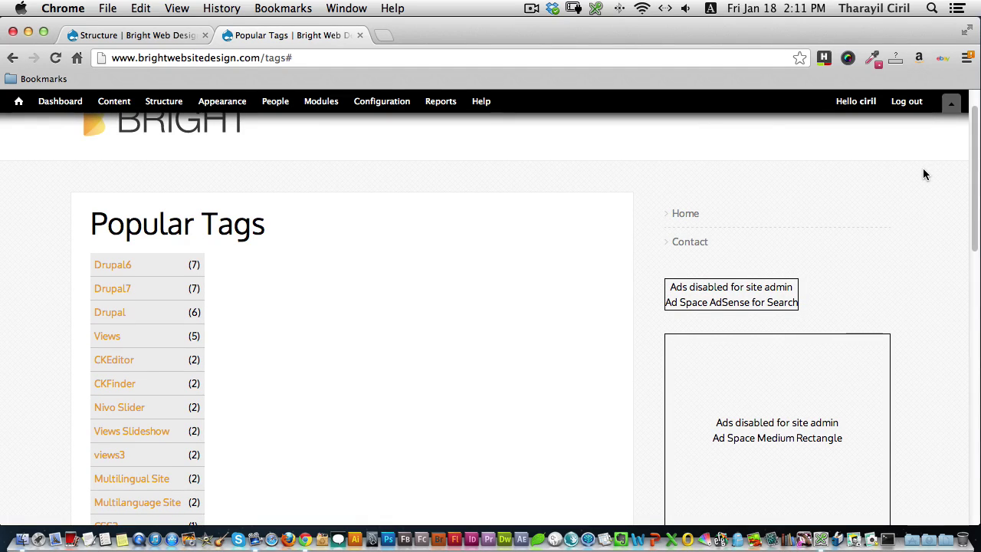
{"action": "scroll", "coordinate": [974, 175], "scroll_direction": "up", "scroll_amount": 2}
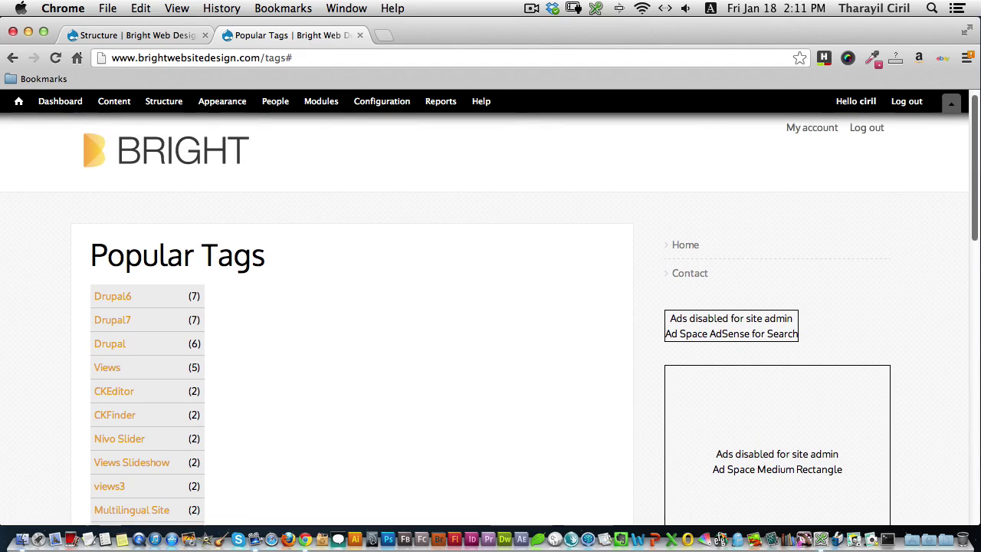
{"action": "scroll", "coordinate": [976, 161], "scroll_direction": "up", "scroll_amount": 1}
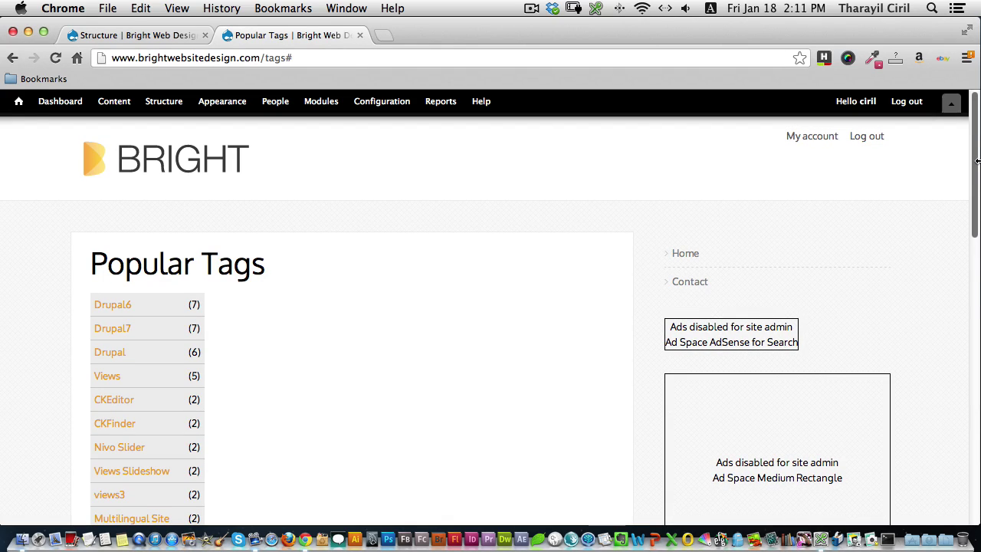
{"action": "scroll", "coordinate": [977, 161], "scroll_direction": "down", "scroll_amount": 1}
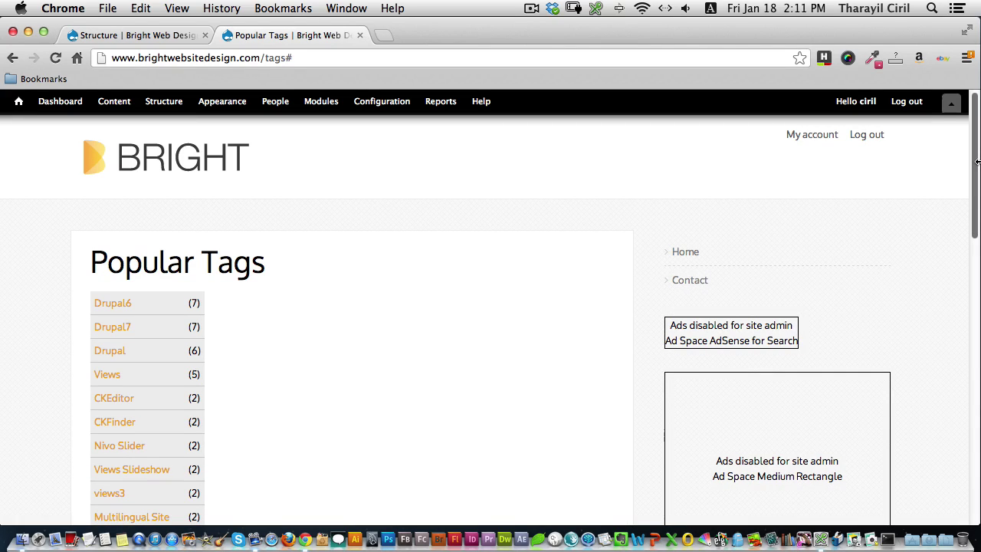